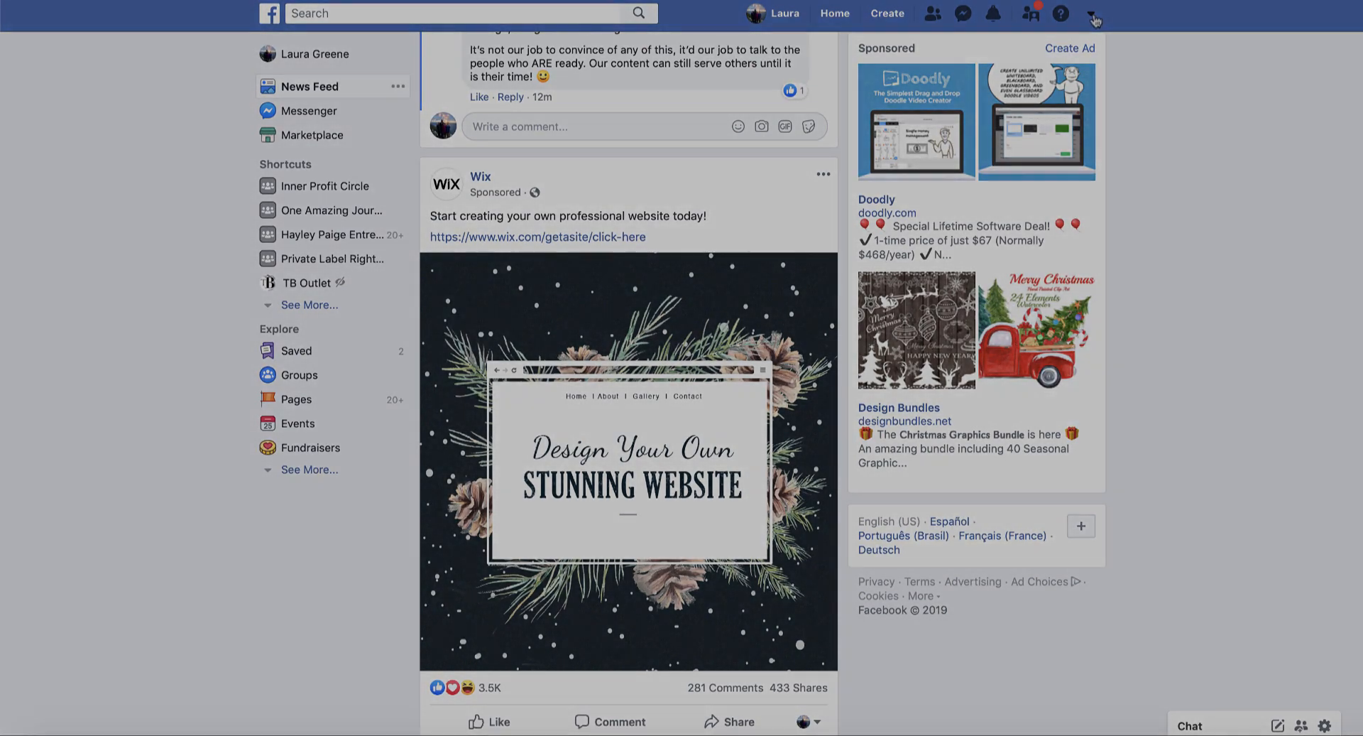
pyautogui.click(1093, 16)
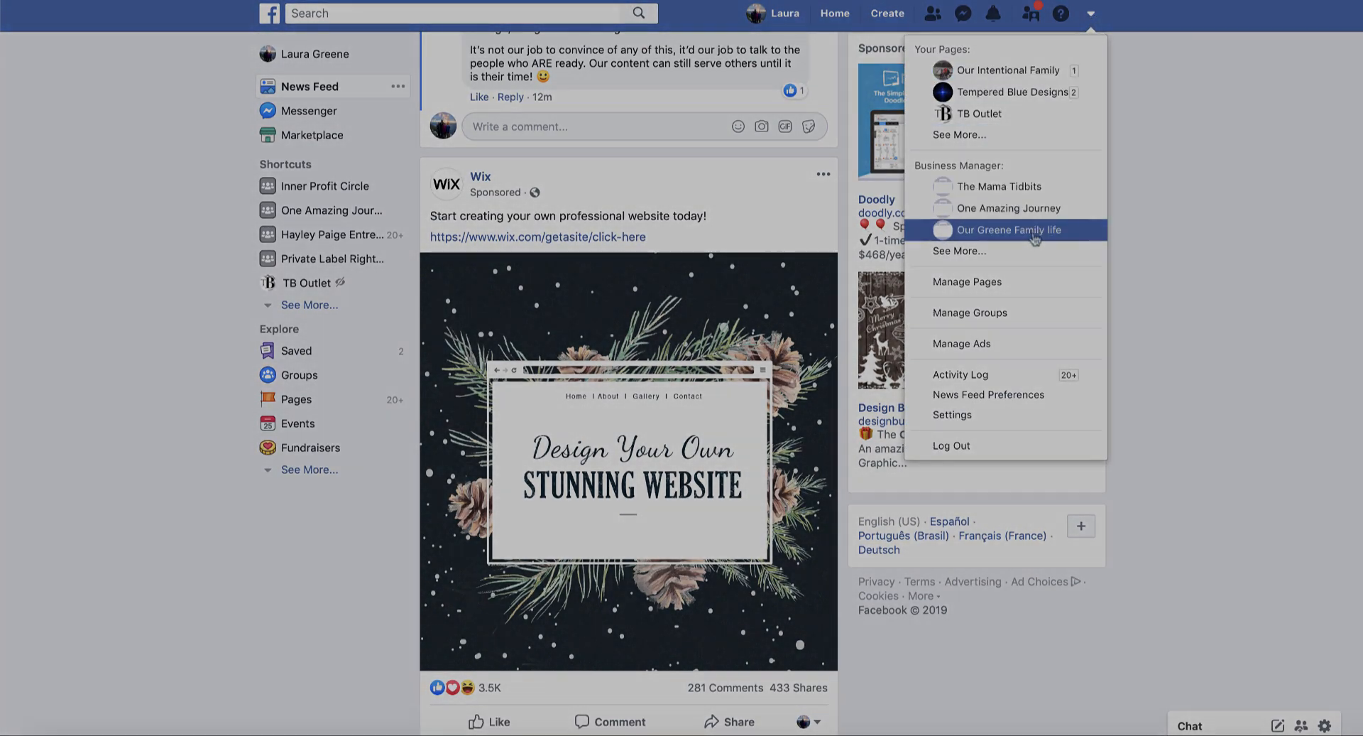
pyautogui.click(1092, 16)
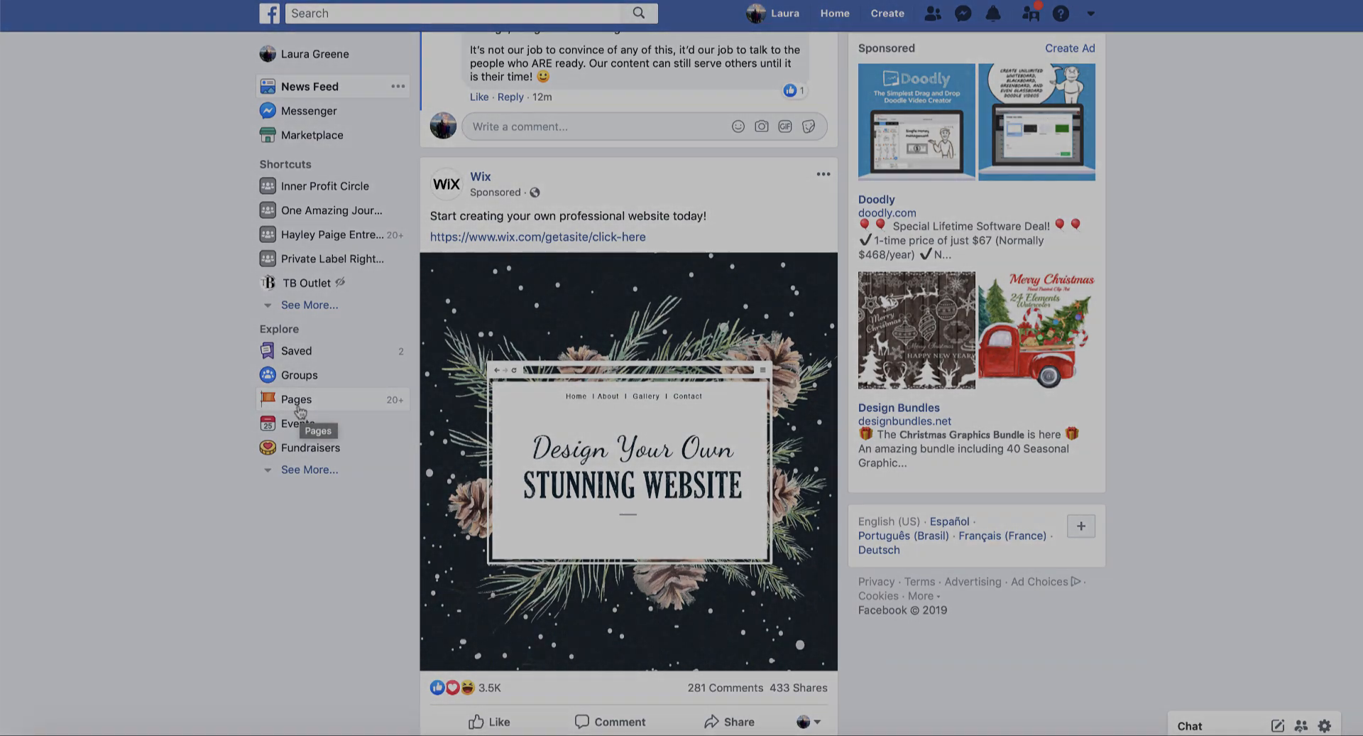
# Start creating a new Business or Brand page with the name Sleeping Like A Baby.
pyautogui.click(897, 20)
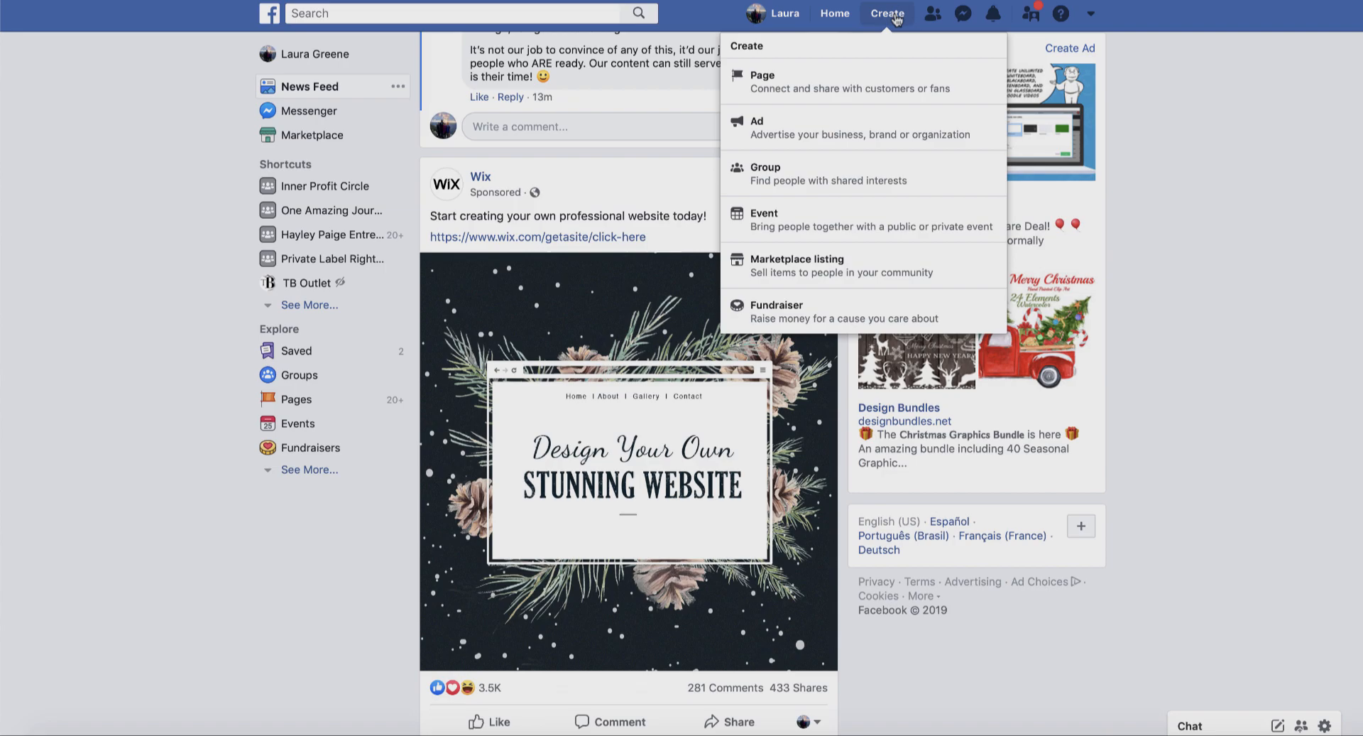
pyautogui.click(837, 88)
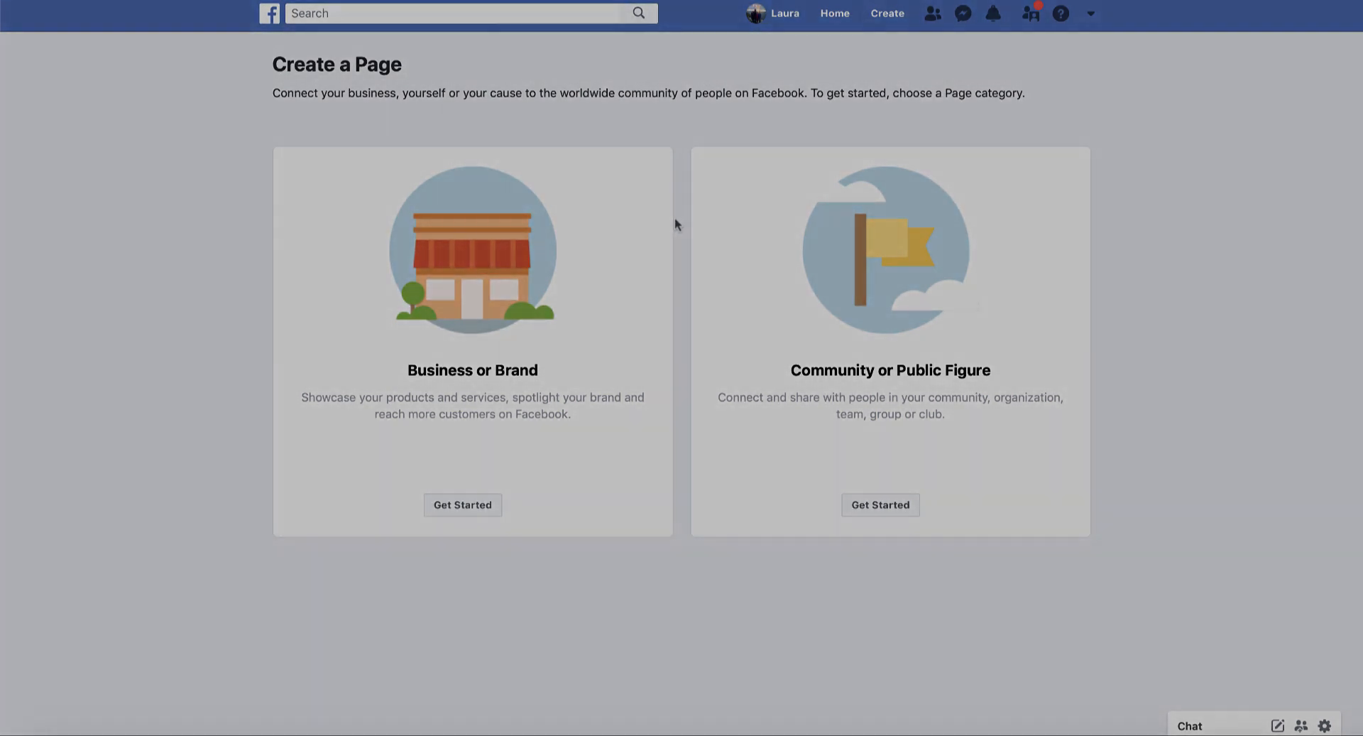
pyautogui.click(459, 511)
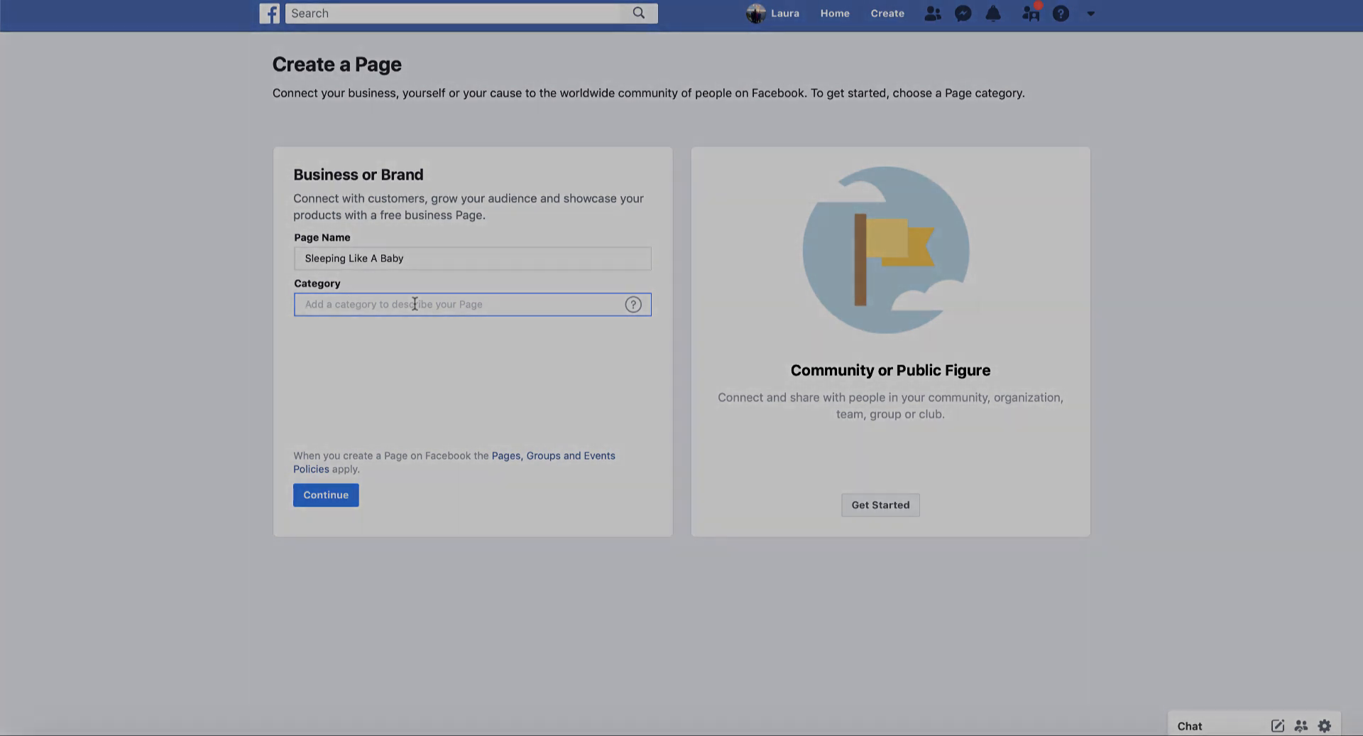
# Set the new page's category to Education Website.
pyautogui.write('w')
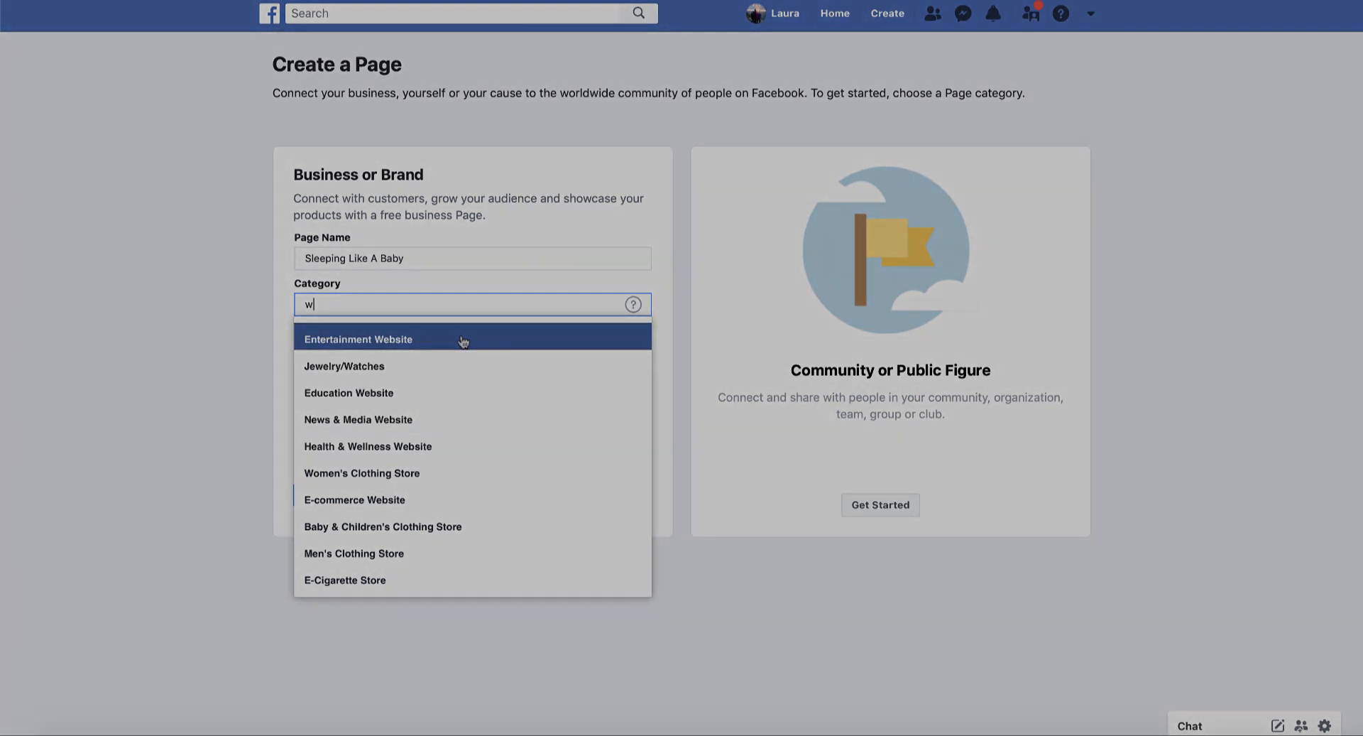
pyautogui.press('BackSpace')
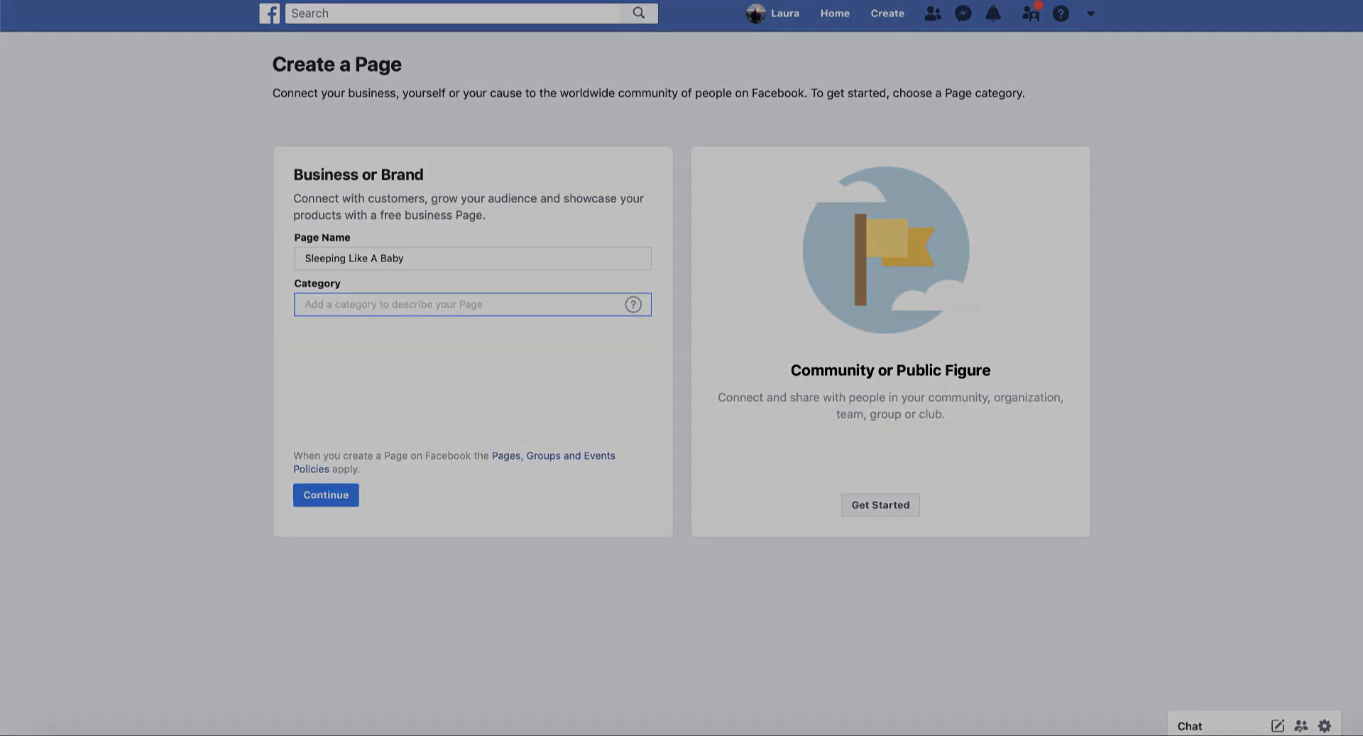
pyautogui.write('a')
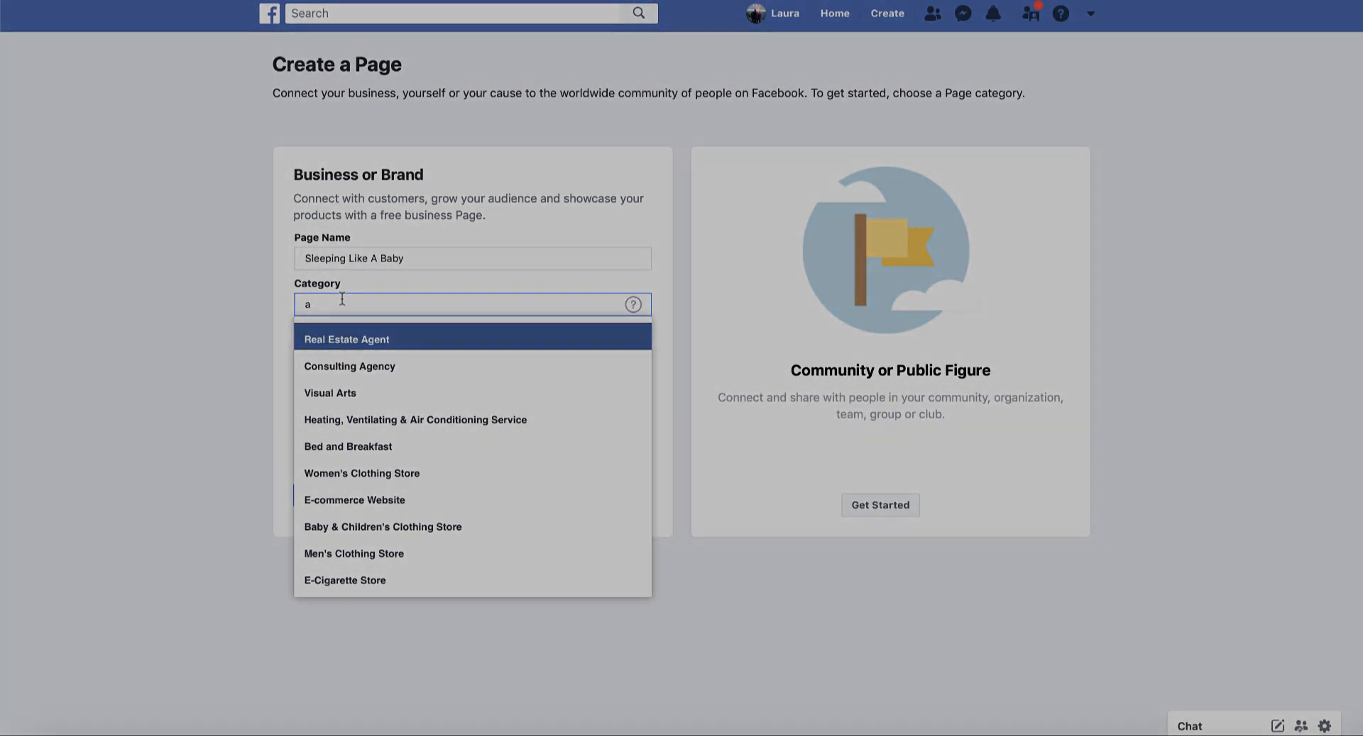
pyautogui.press('BackSpace')
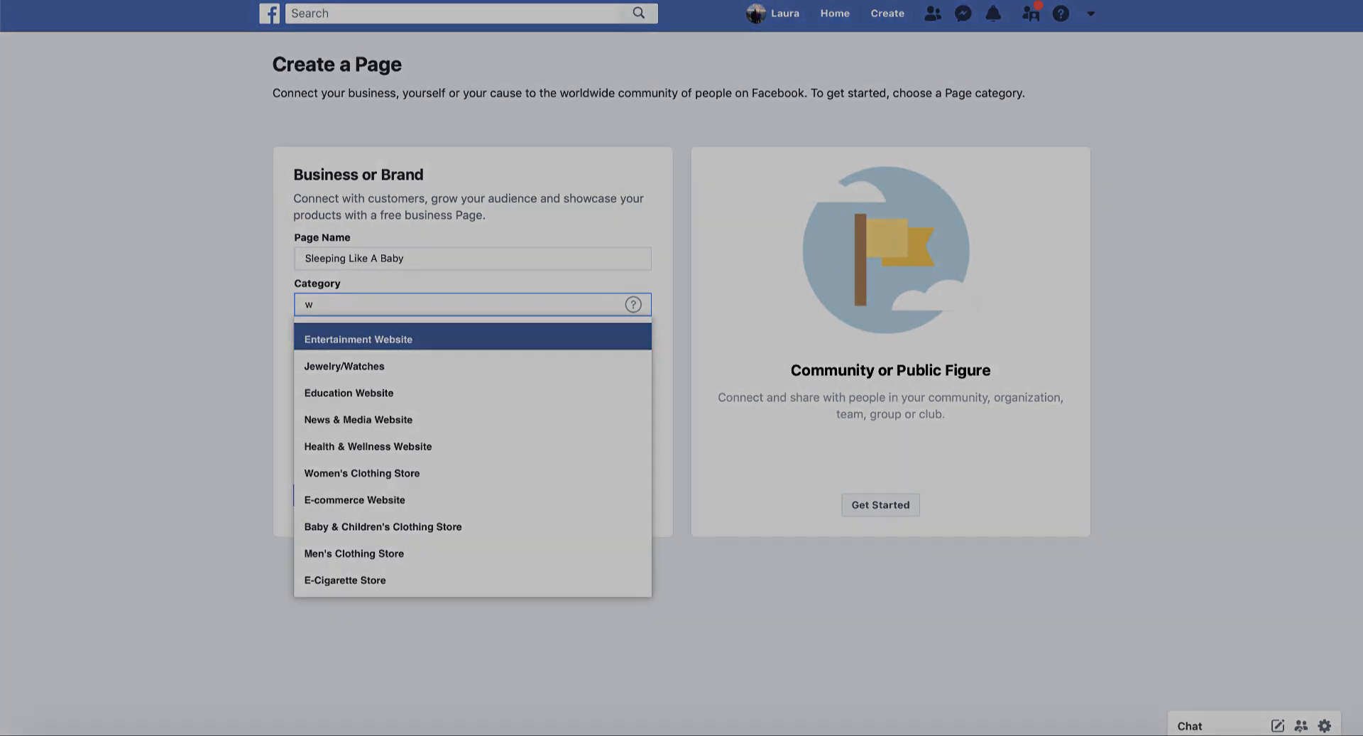
pyautogui.click(385, 393)
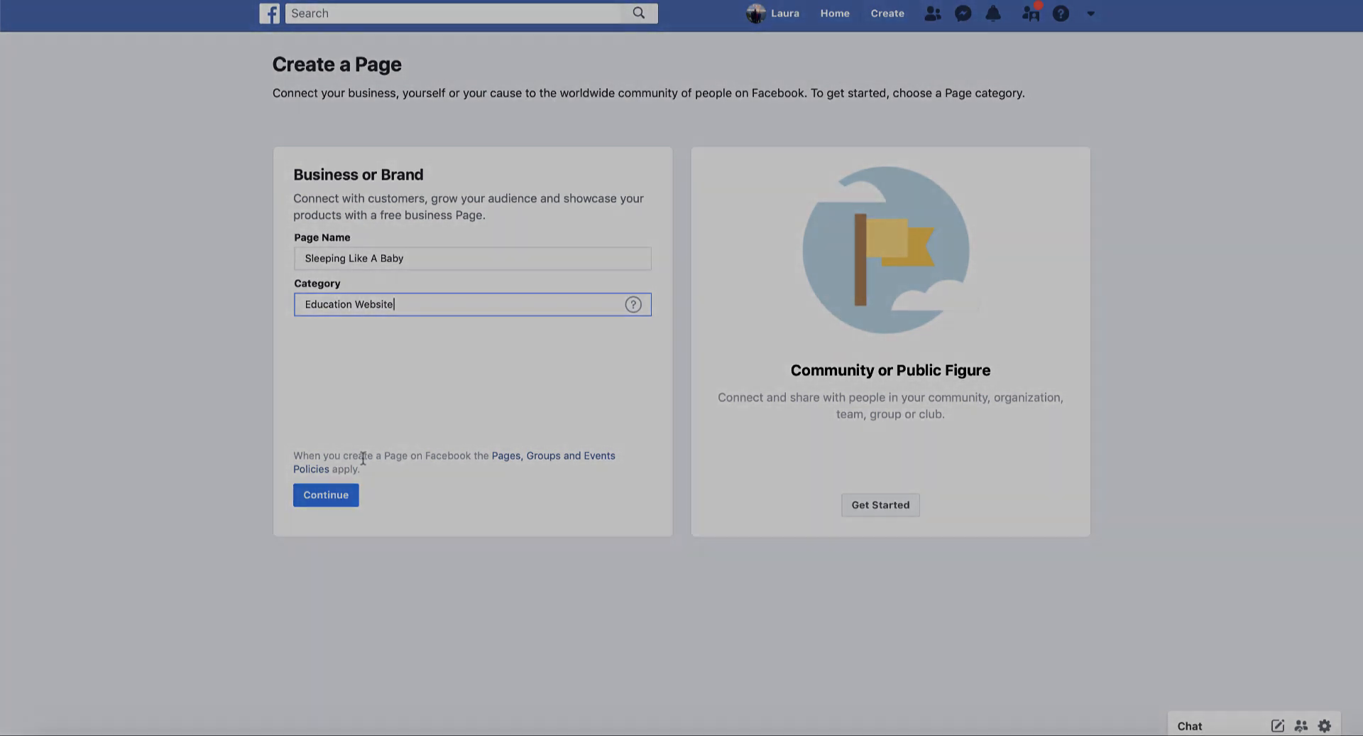
# Create the page without adding a cover photo and dismiss the tip about inviting friends.
pyautogui.click(333, 502)
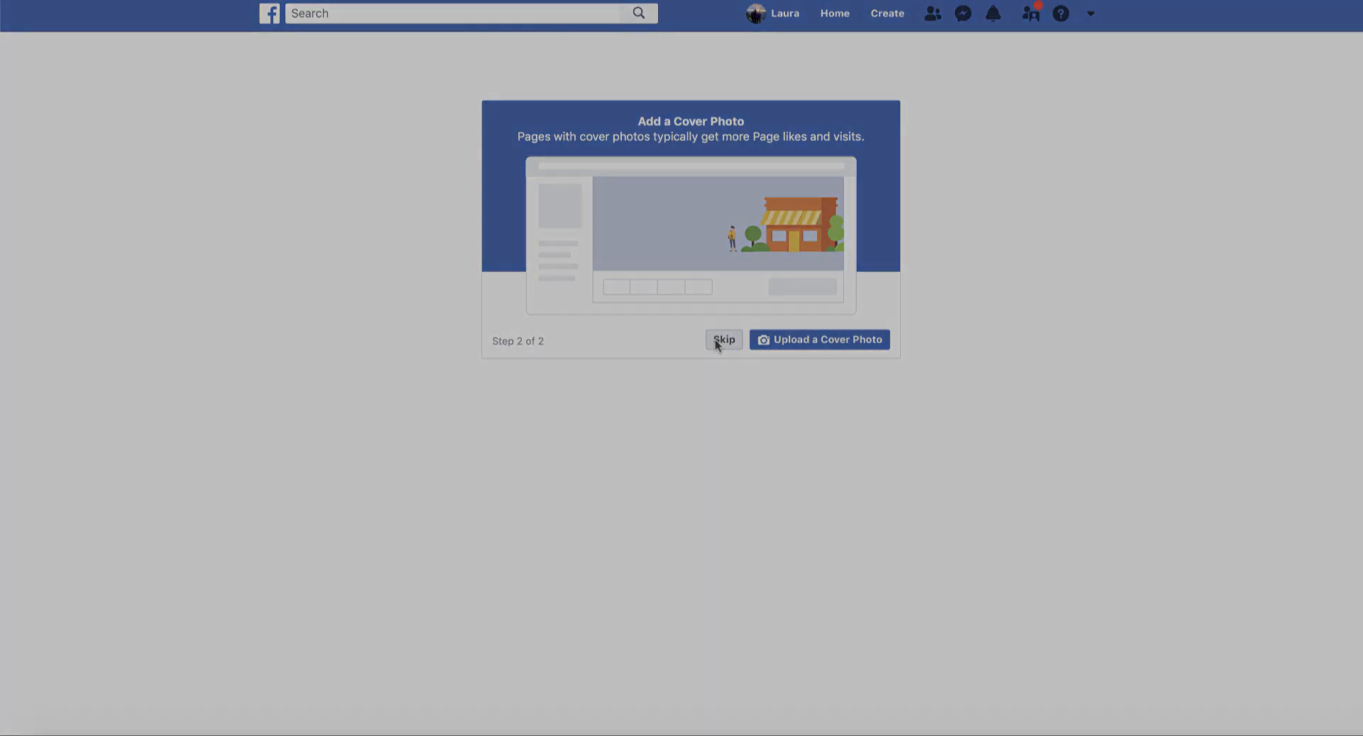
pyautogui.click(718, 344)
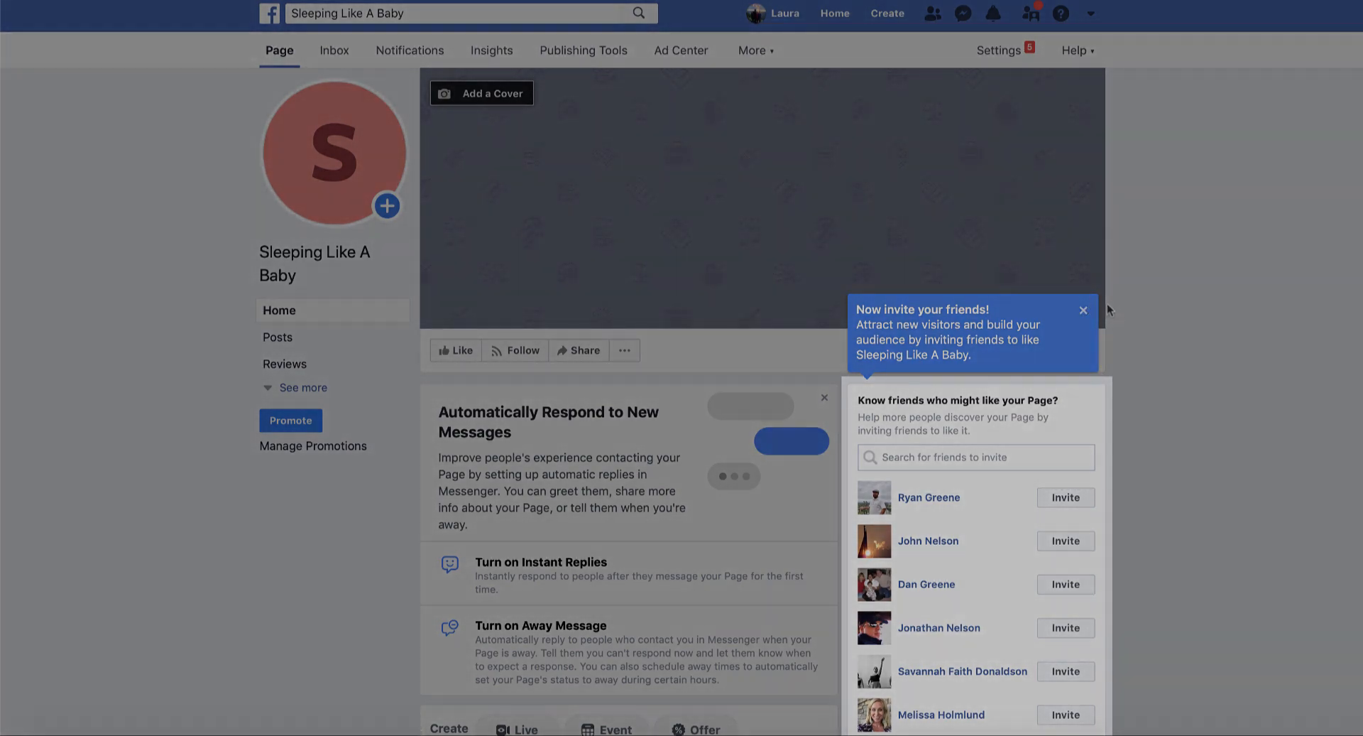
pyautogui.click(1085, 314)
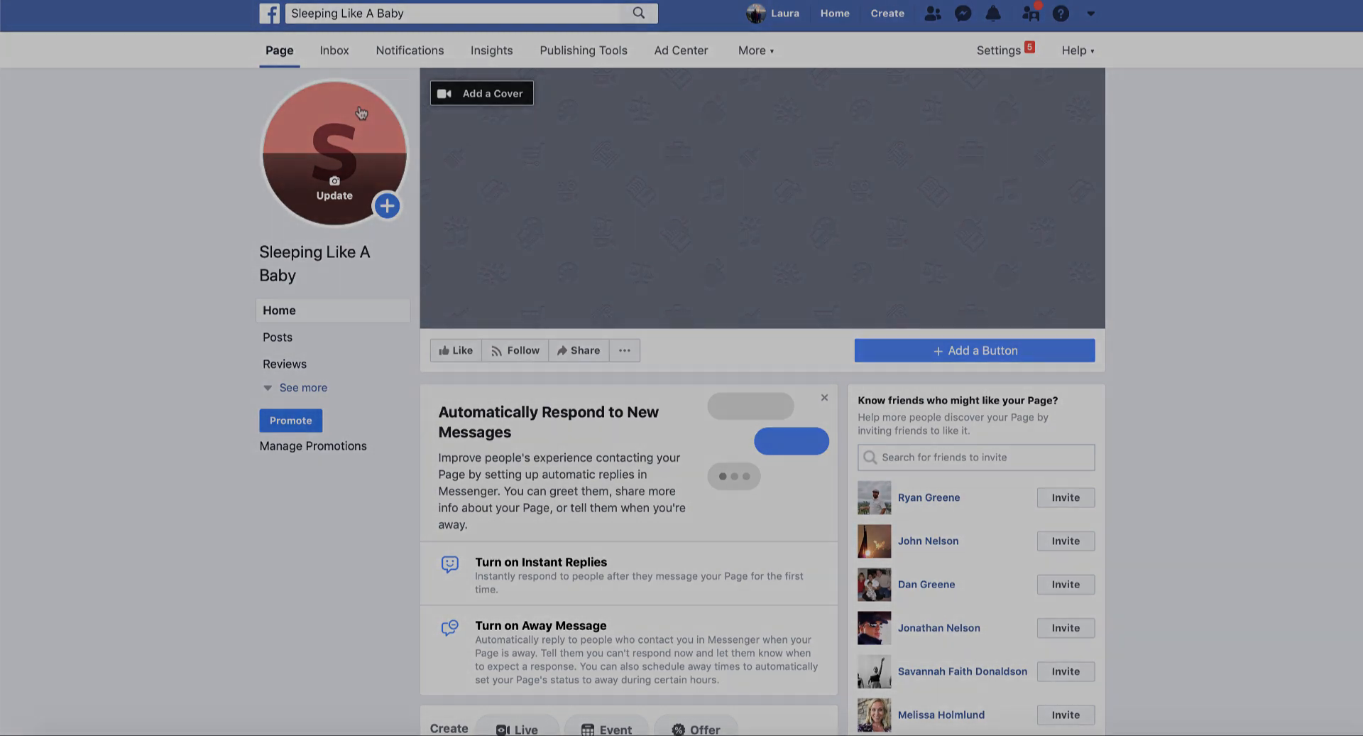
# Upload the sleeping baby photo AdobeStock_38939207.jpeg as the page's profile picture.
pyautogui.moveTo(287, 128)
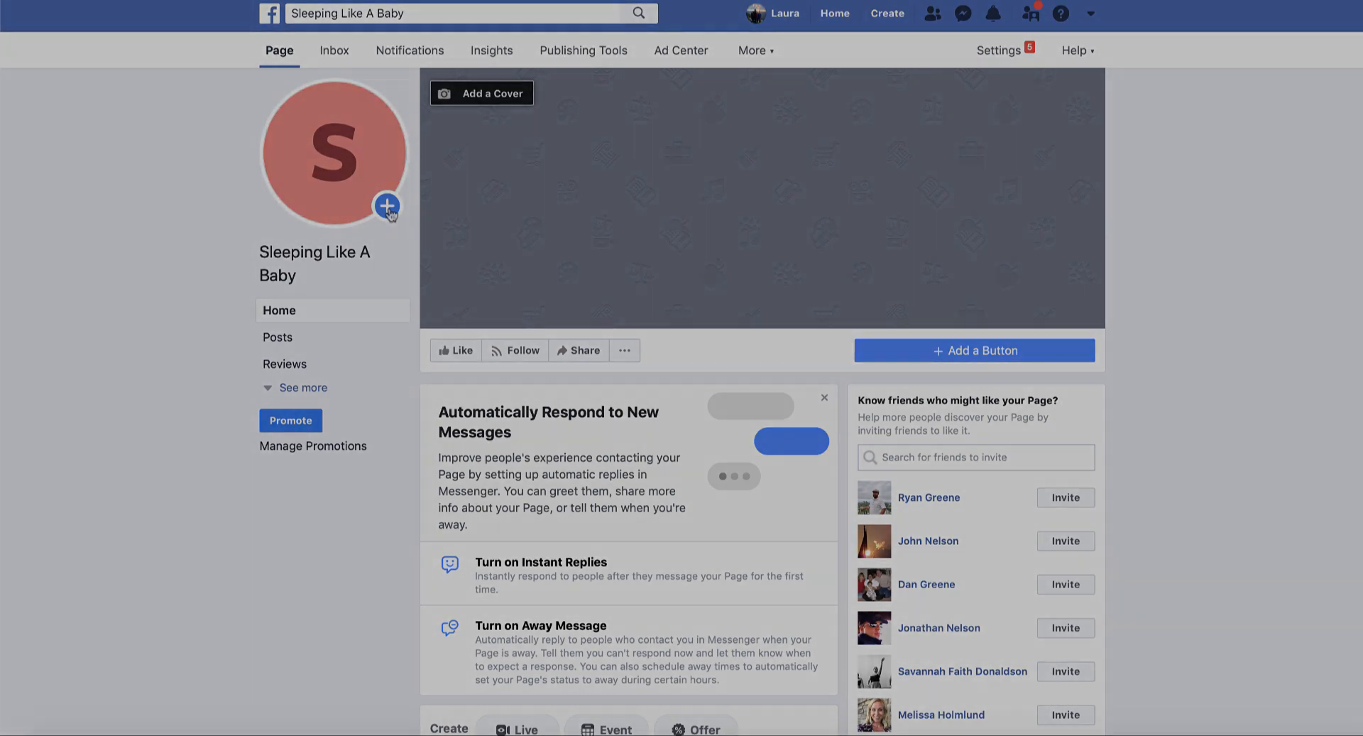
pyautogui.moveTo(325, 171)
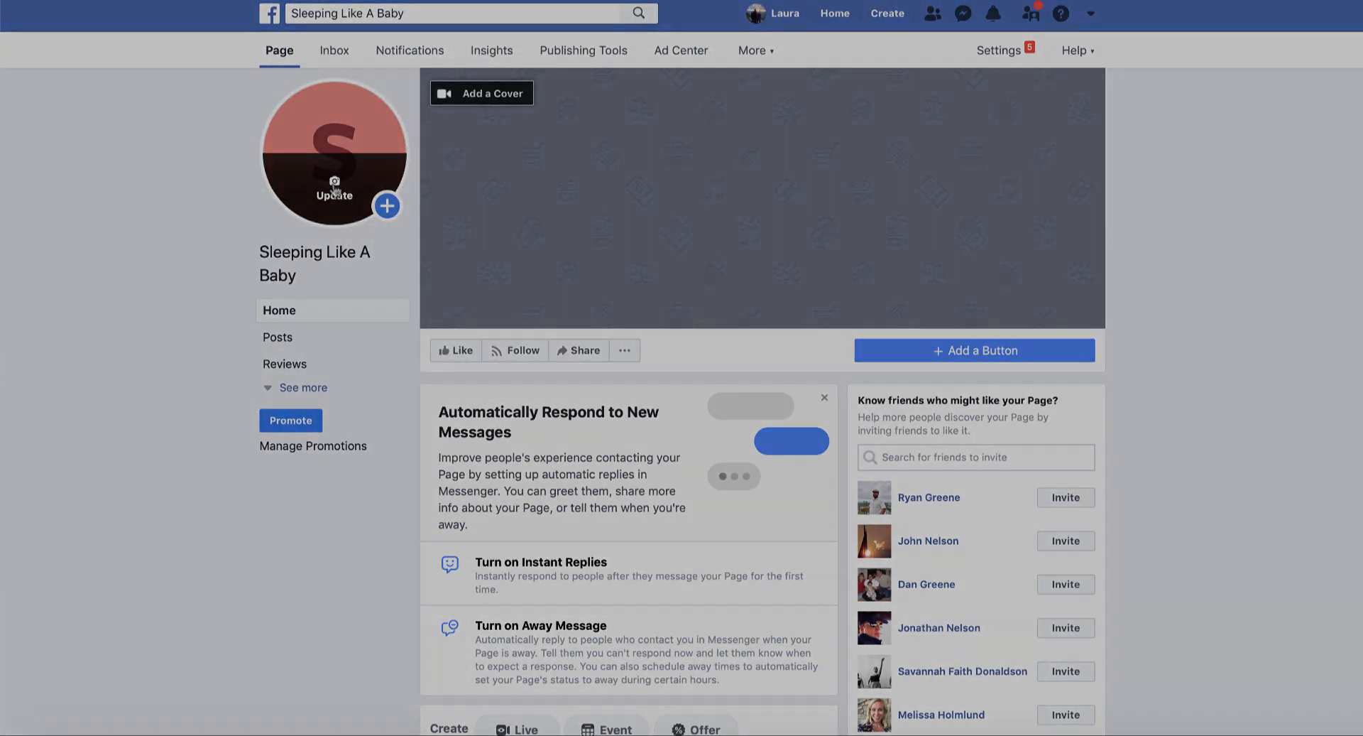
pyautogui.click(334, 186)
pyautogui.click(337, 188)
pyautogui.click(342, 188)
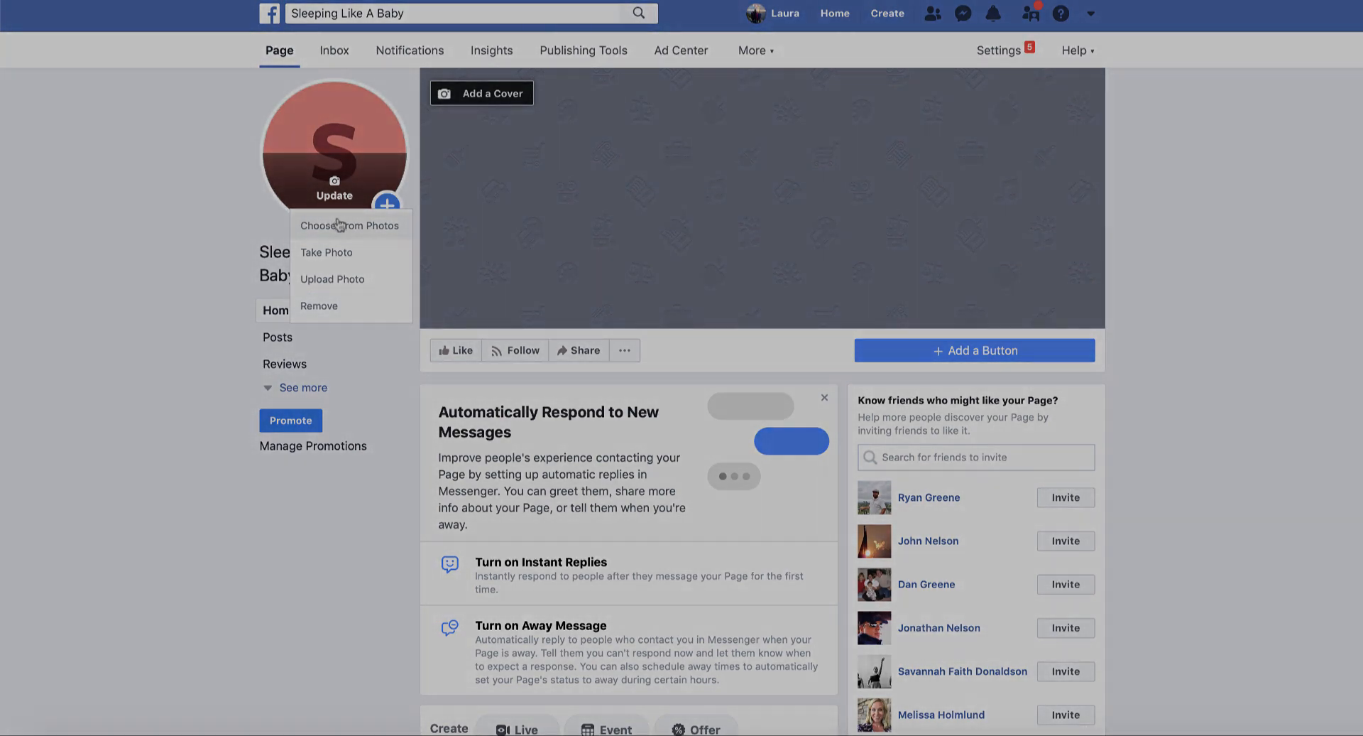
pyautogui.click(339, 280)
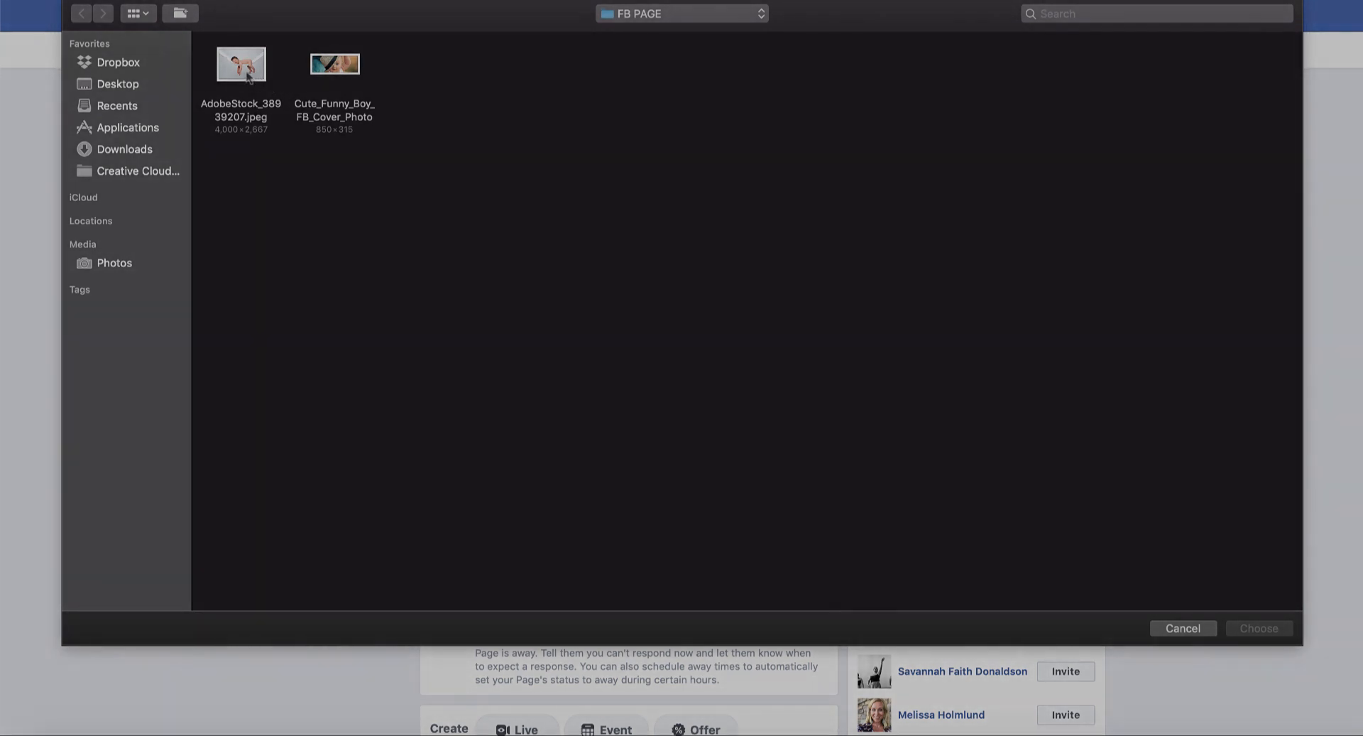
pyautogui.doubleClick(242, 73)
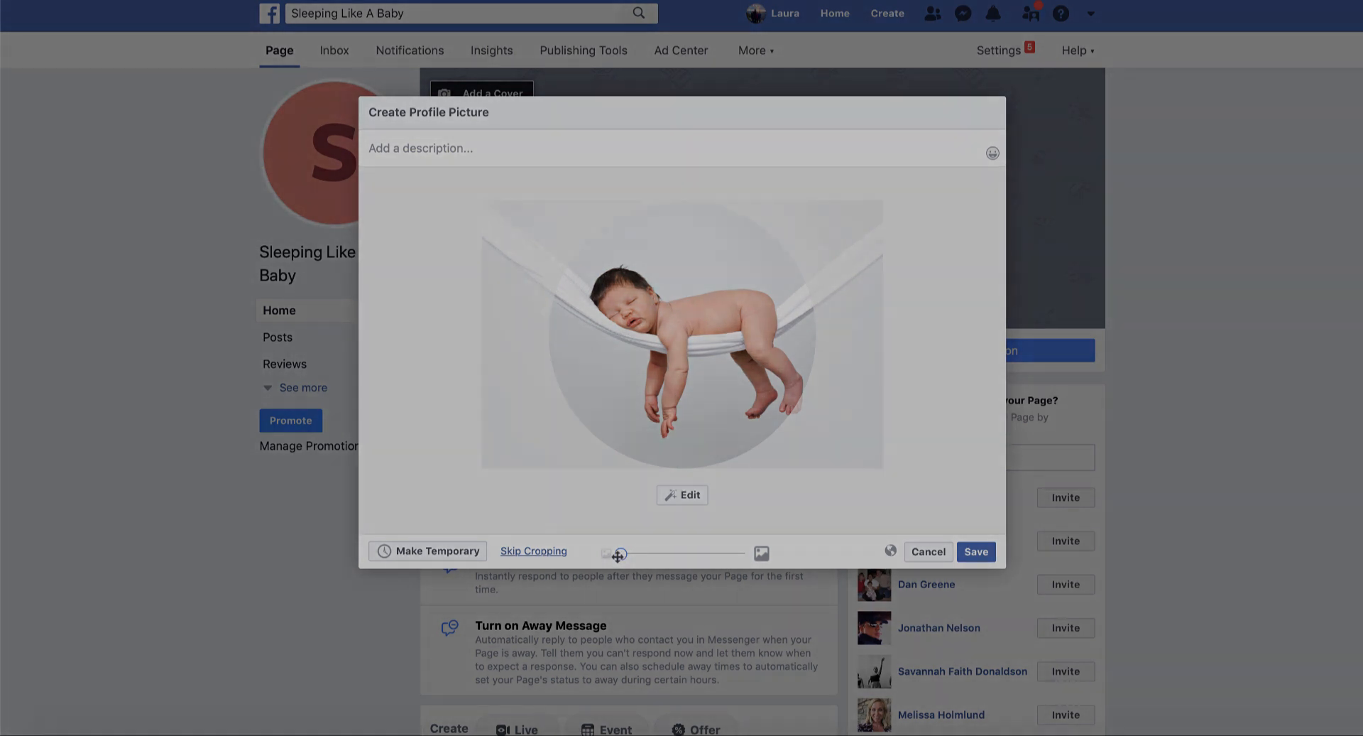
# Enlarge the profile photo slightly, shift it so the baby is centred in the circular crop, and save it.
pyautogui.moveTo(624, 556)
pyautogui.mouseDown()
pyautogui.moveTo(748, 556)
pyautogui.moveTo(635, 556)
pyautogui.mouseUp()
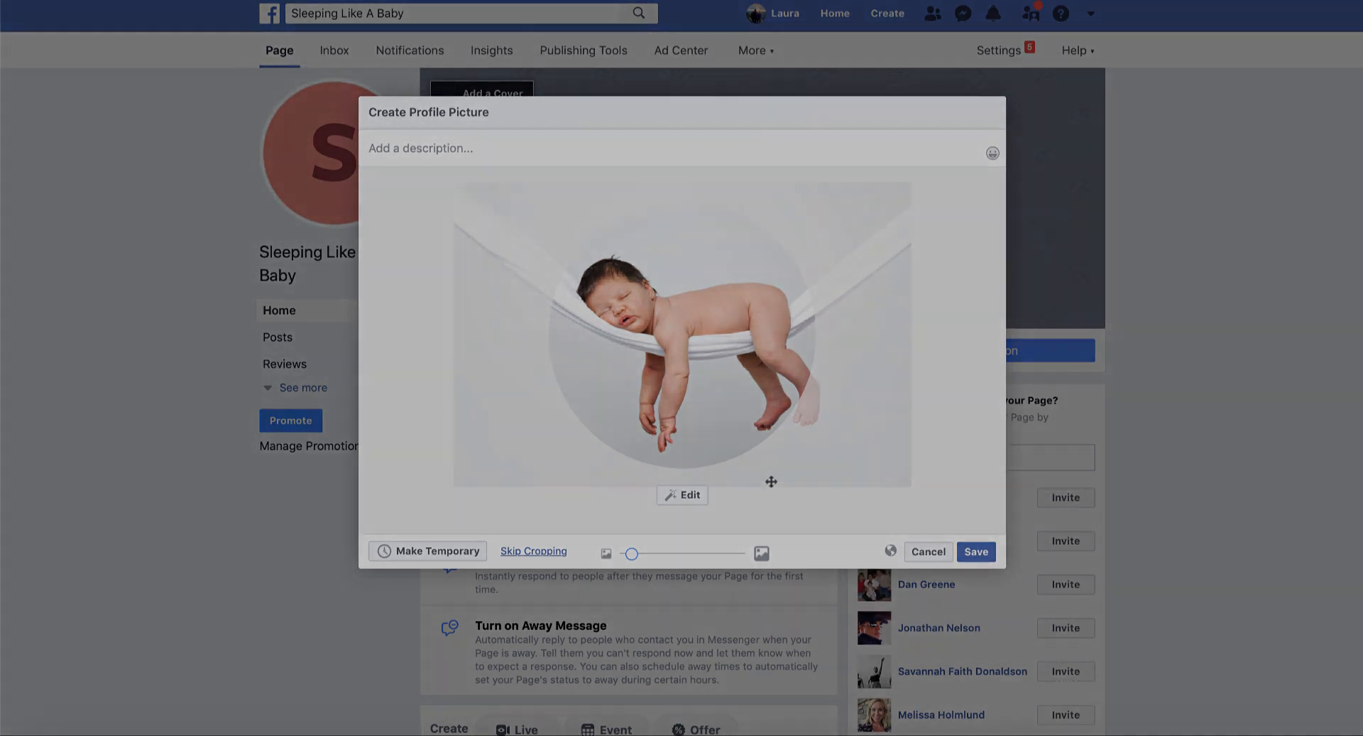
pyautogui.moveTo(744, 394); pyautogui.dragTo(728, 395)
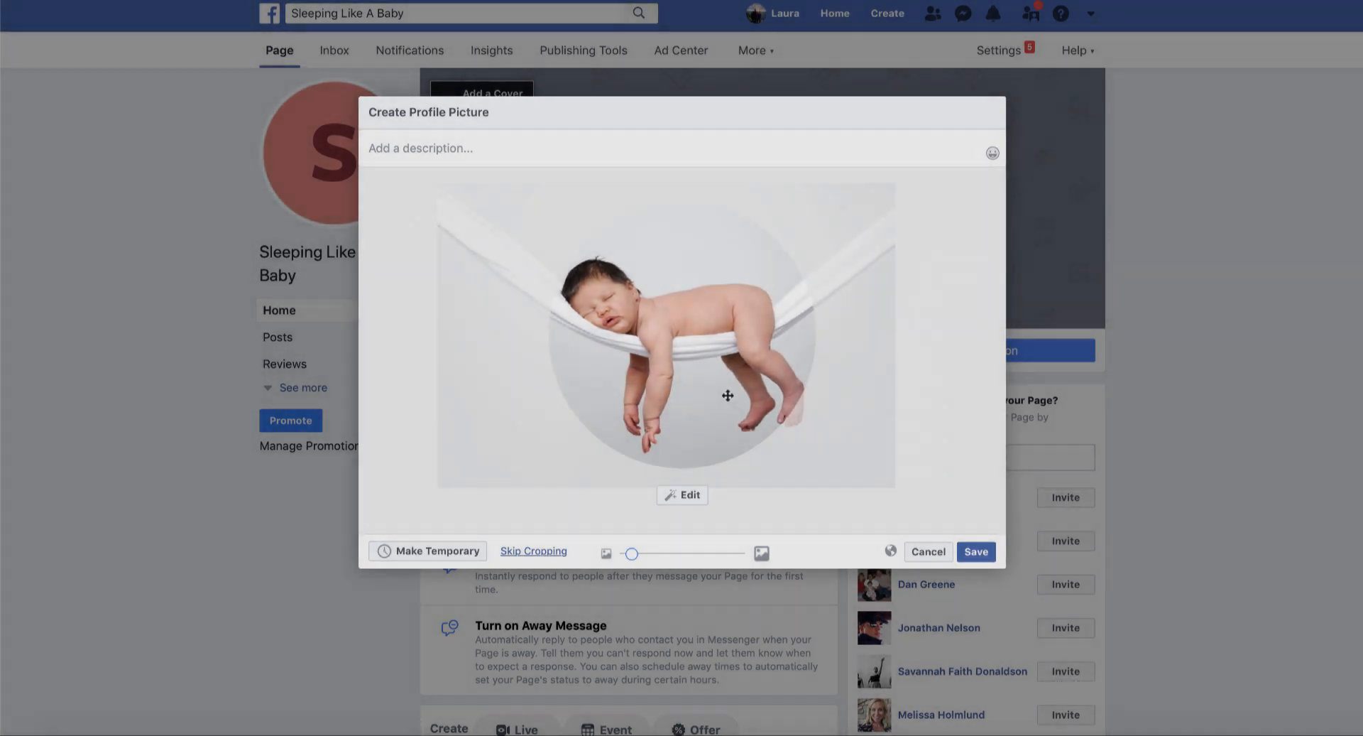
pyautogui.click(987, 556)
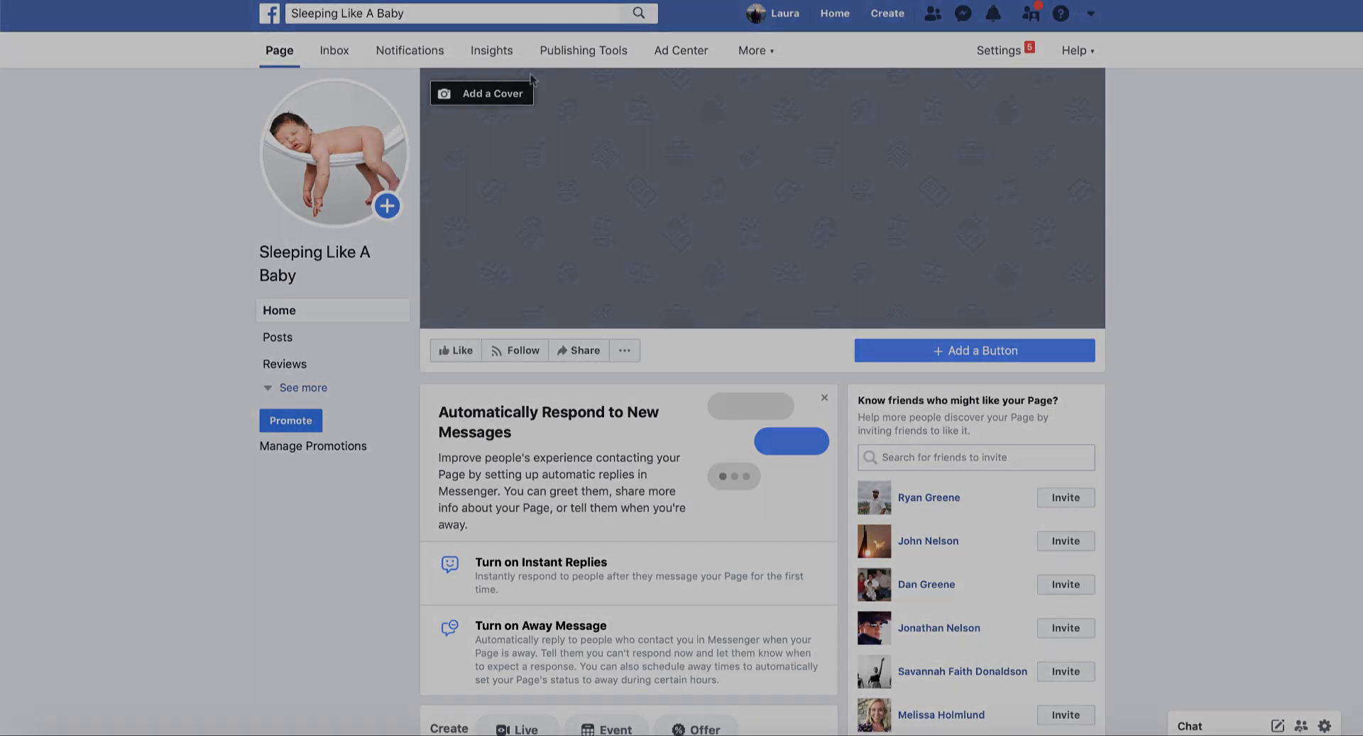
# Upload the Cute_Funny_Boy_FB_Cover_Photo image as the page's cover.
pyautogui.scroll(-1, 989, 266)
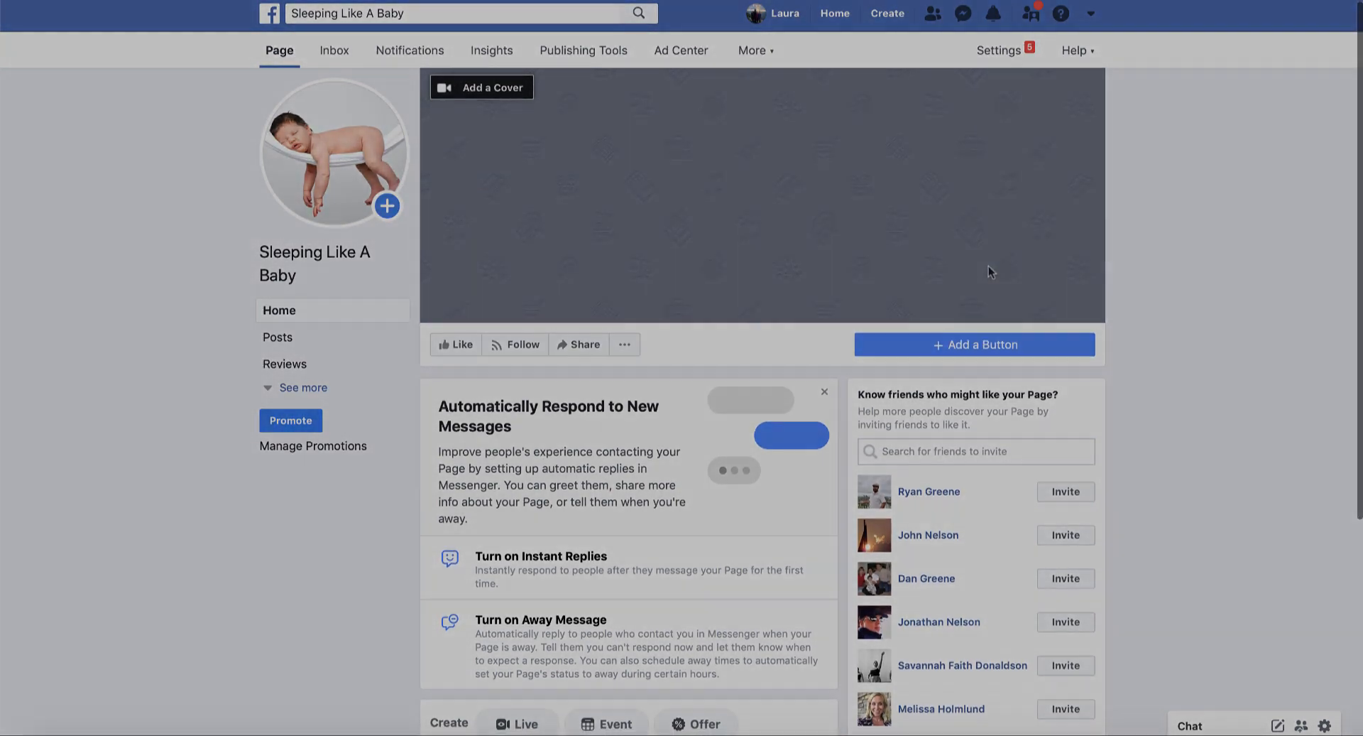
pyautogui.scroll(1, 791, 157)
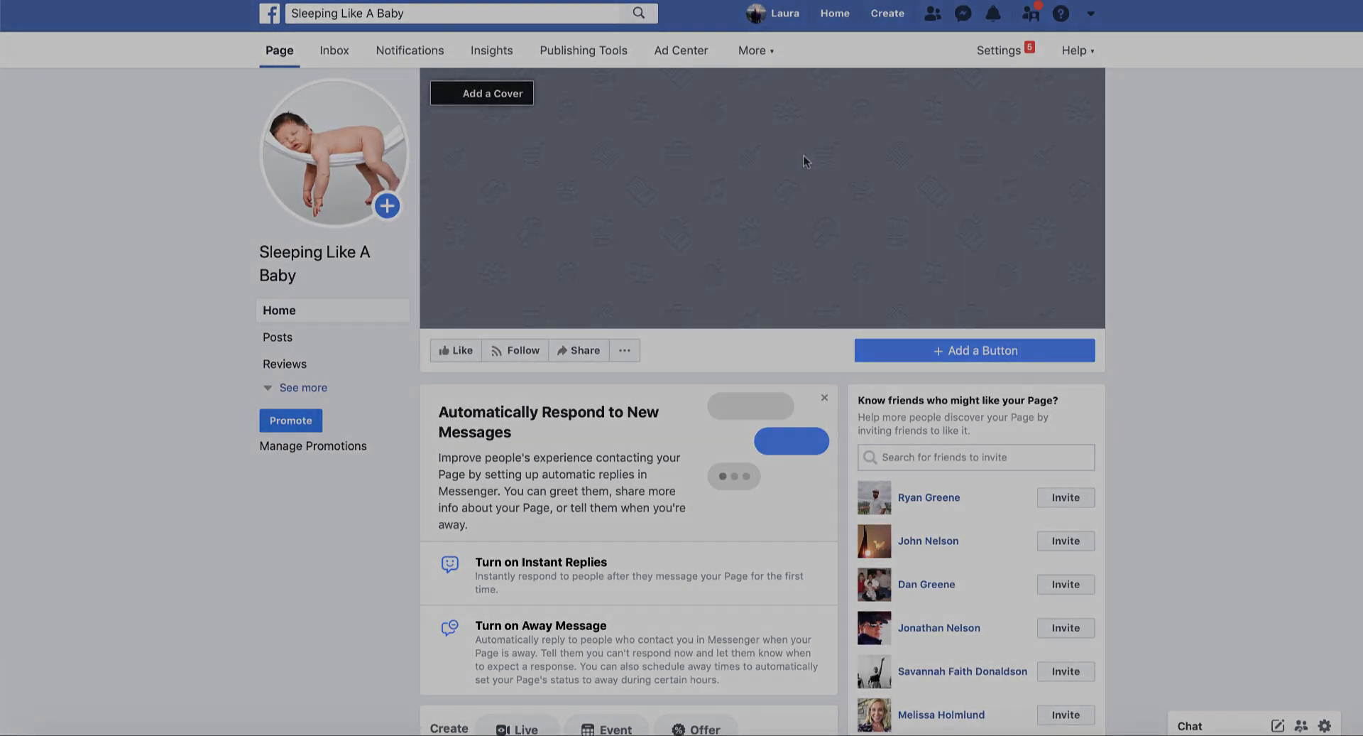
pyautogui.click(488, 99)
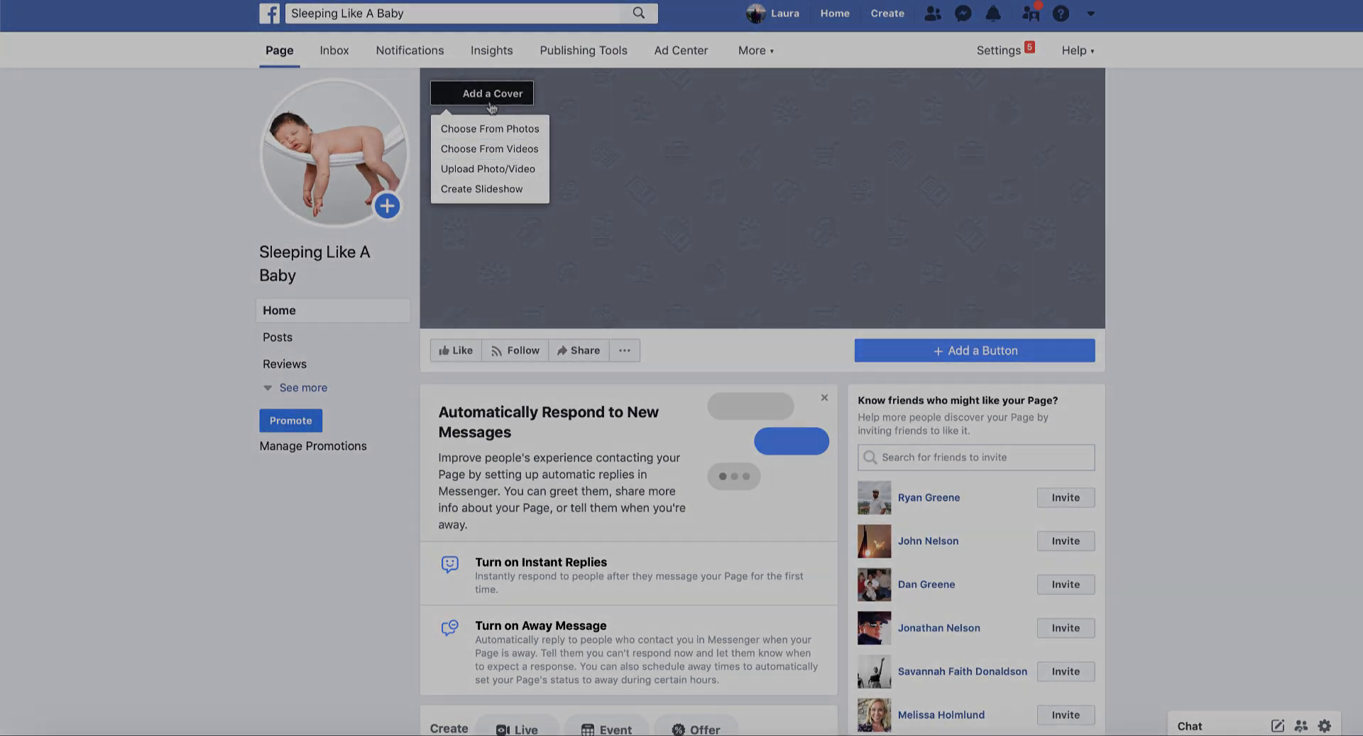
pyautogui.click(488, 169)
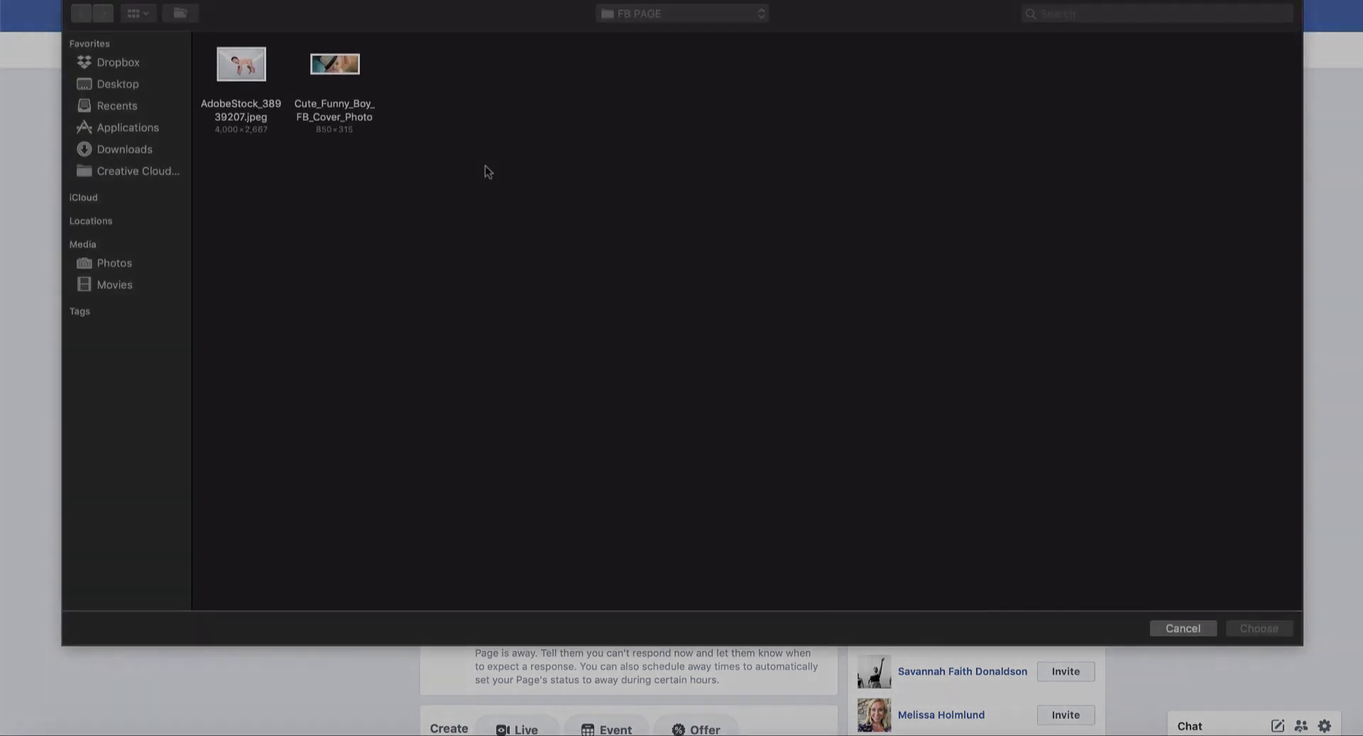
pyautogui.doubleClick(341, 71)
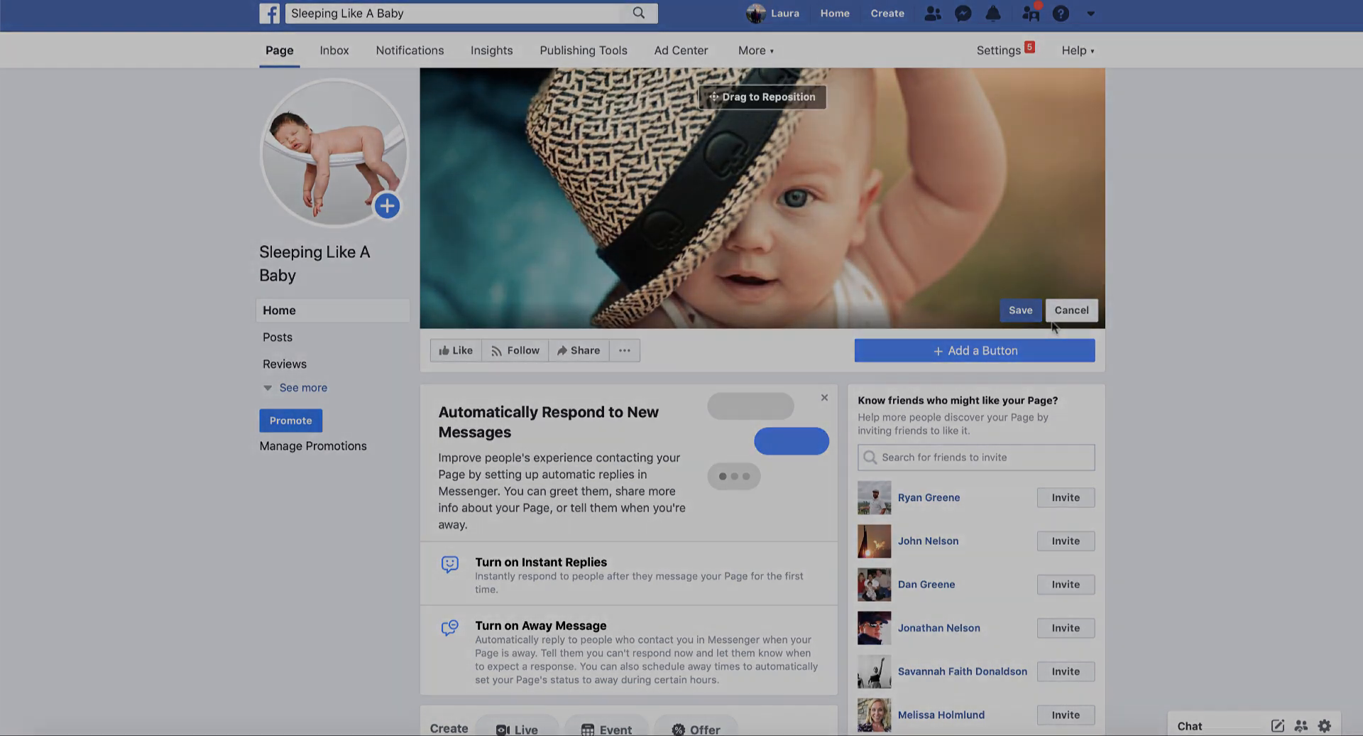
# Reposition the cover photo within its frame and save it.
pyautogui.moveTo(866, 278); pyautogui.dragTo(728, 232)
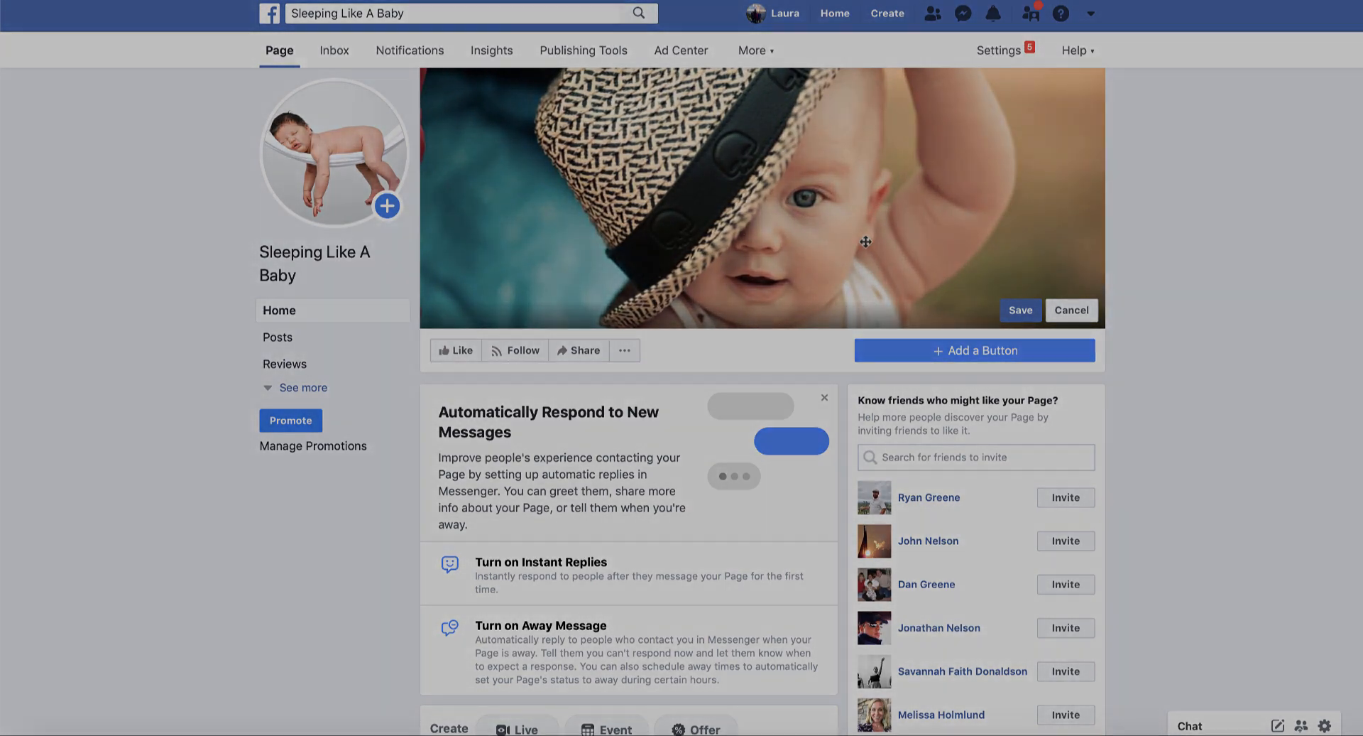
pyautogui.click(1020, 311)
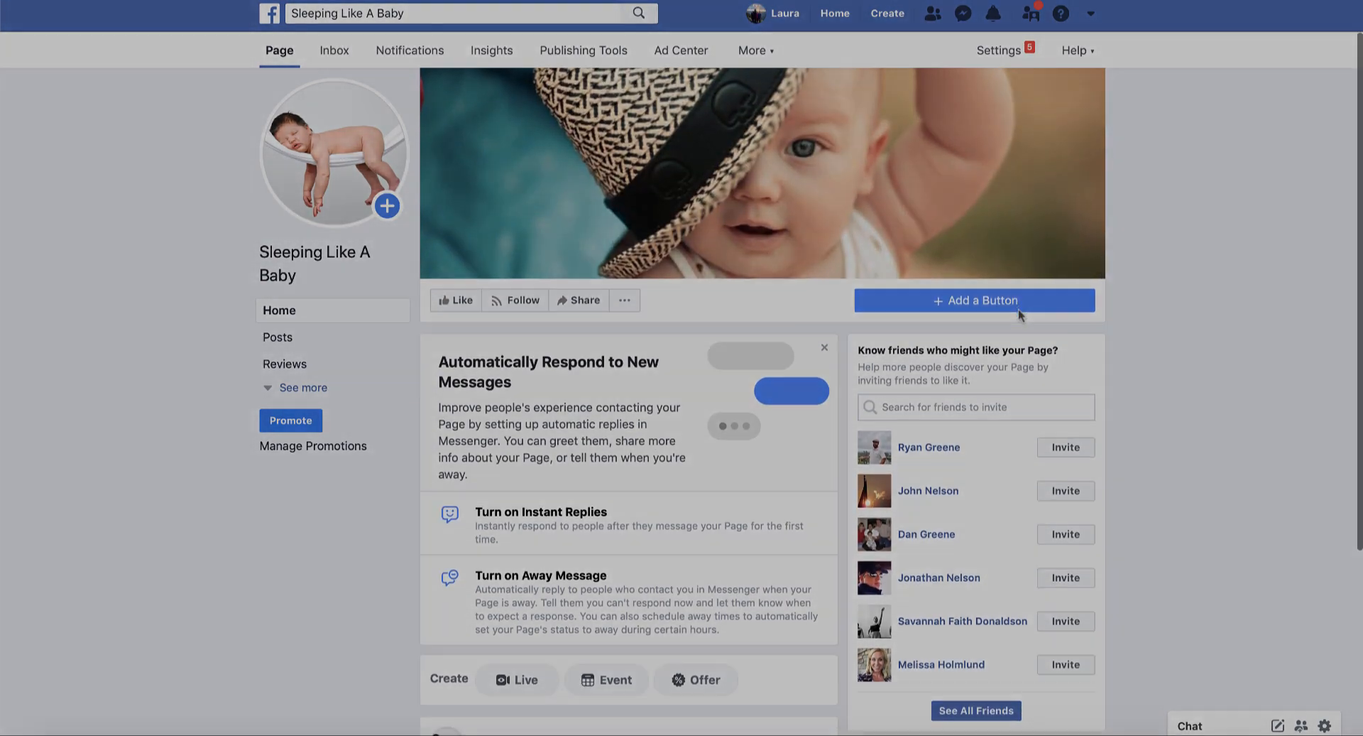
pyautogui.click(306, 186)
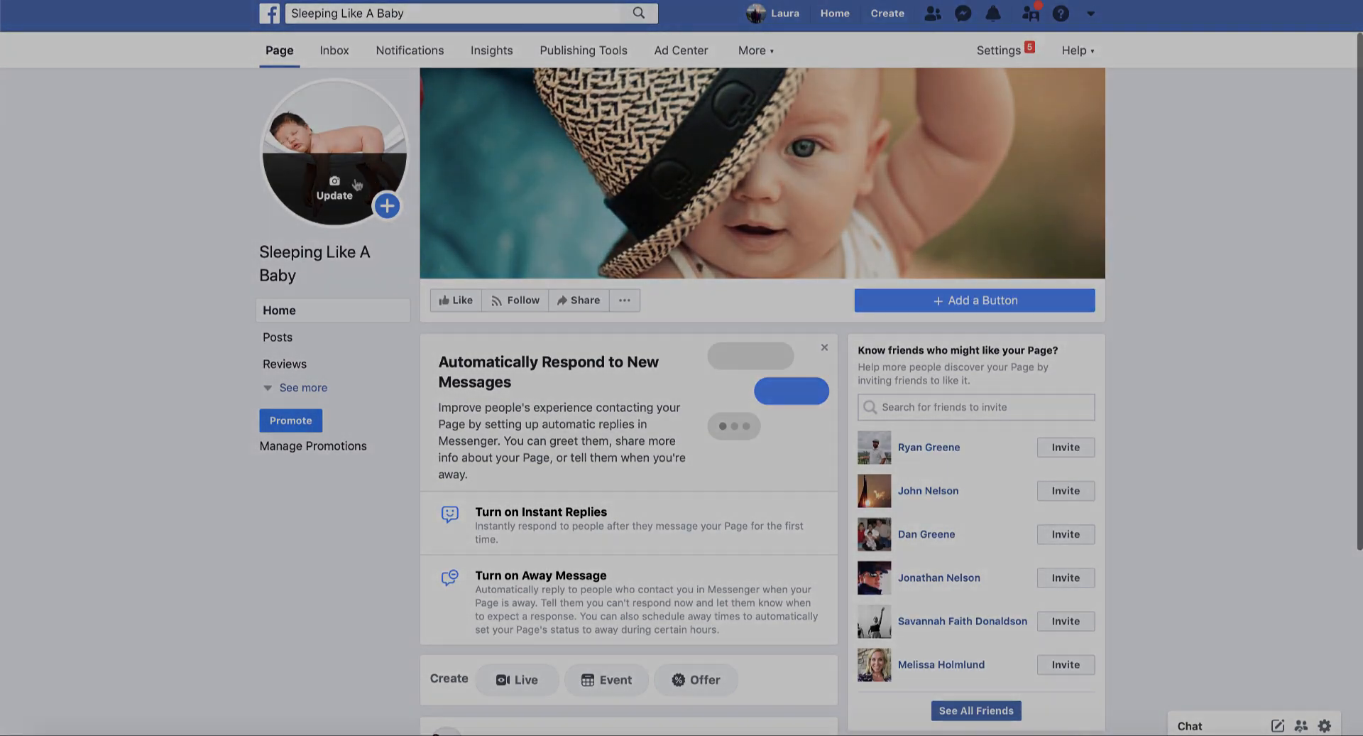
pyautogui.scroll(1, 965, 240)
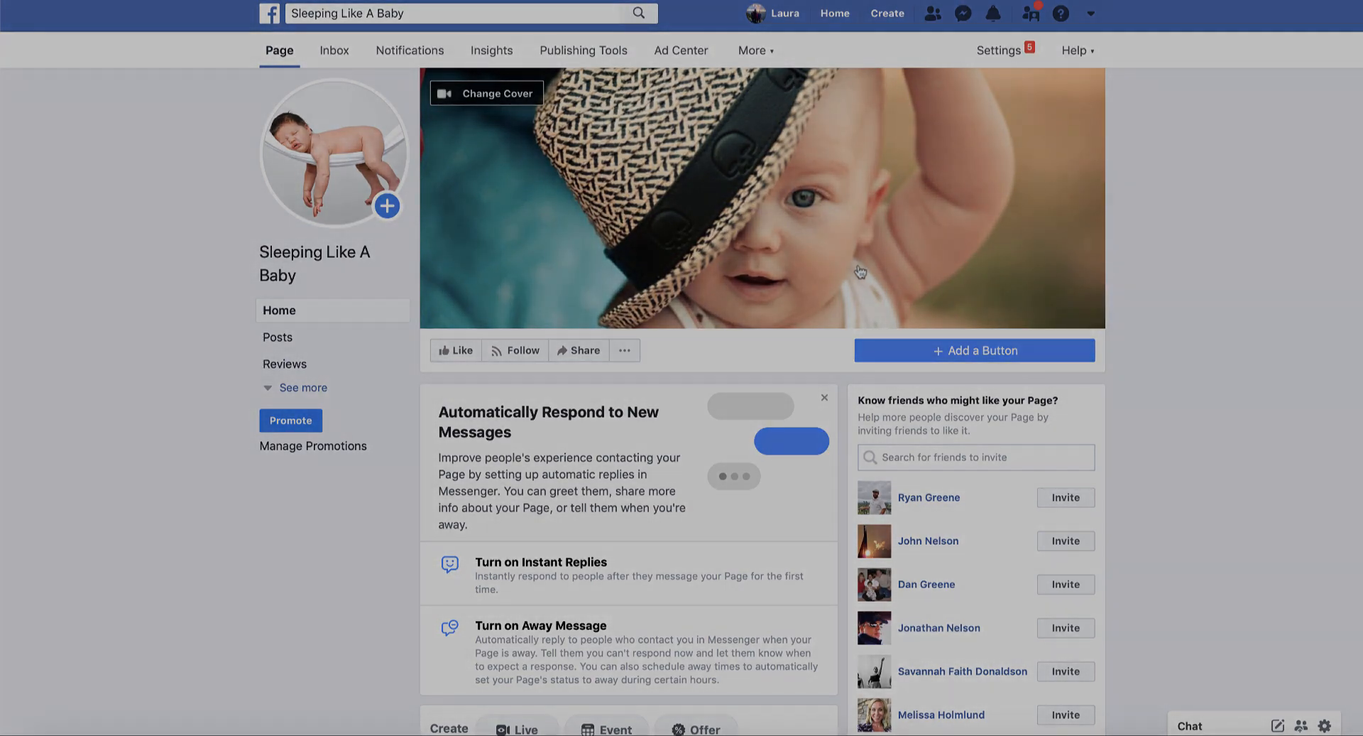
# Add a Book Now button to the page and proceed to choosing its destination.
pyautogui.click(1013, 356)
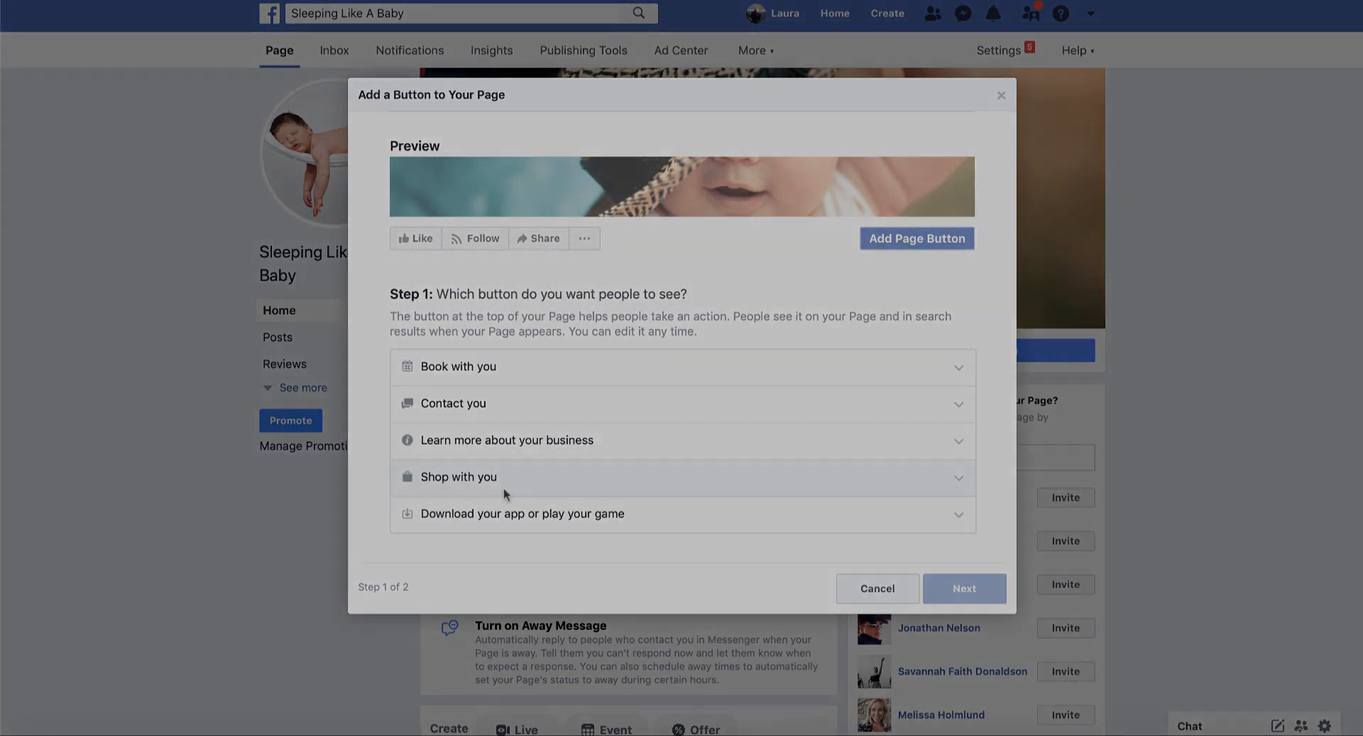
pyautogui.click(475, 371)
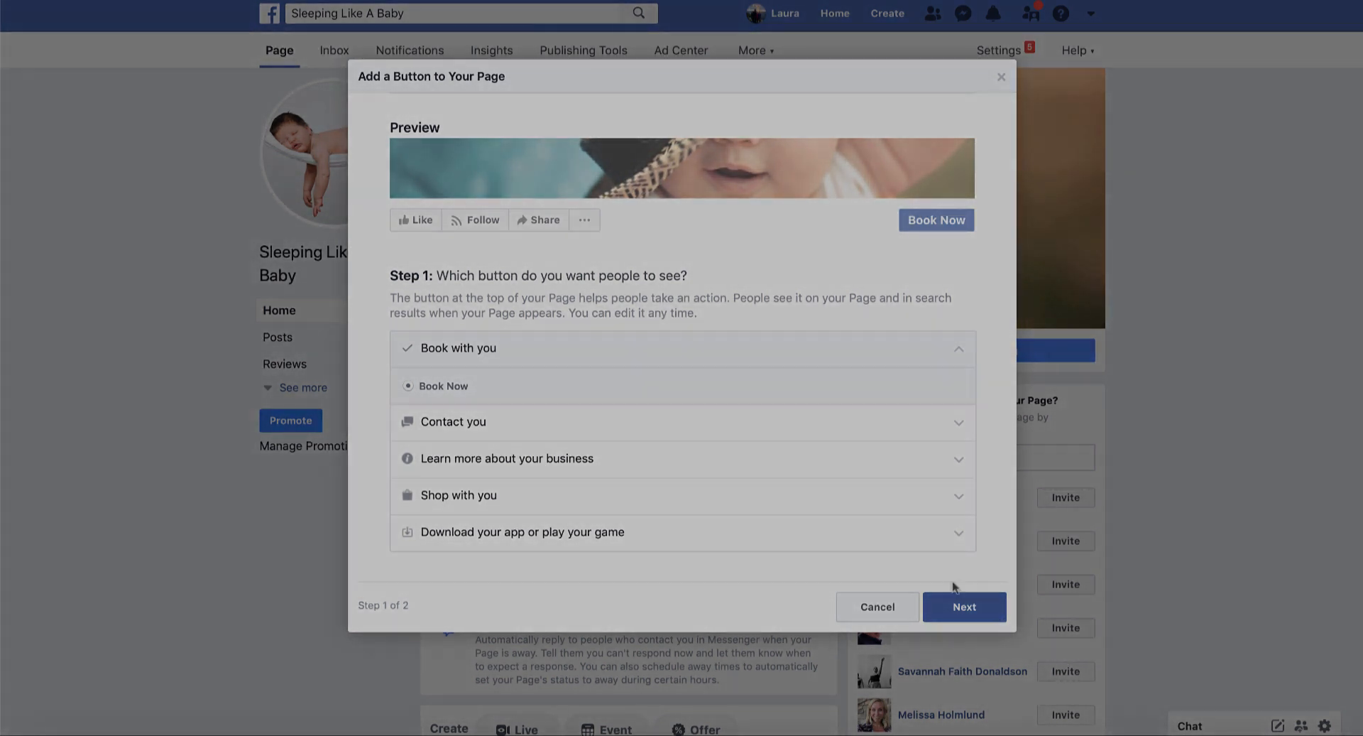
pyautogui.click(963, 608)
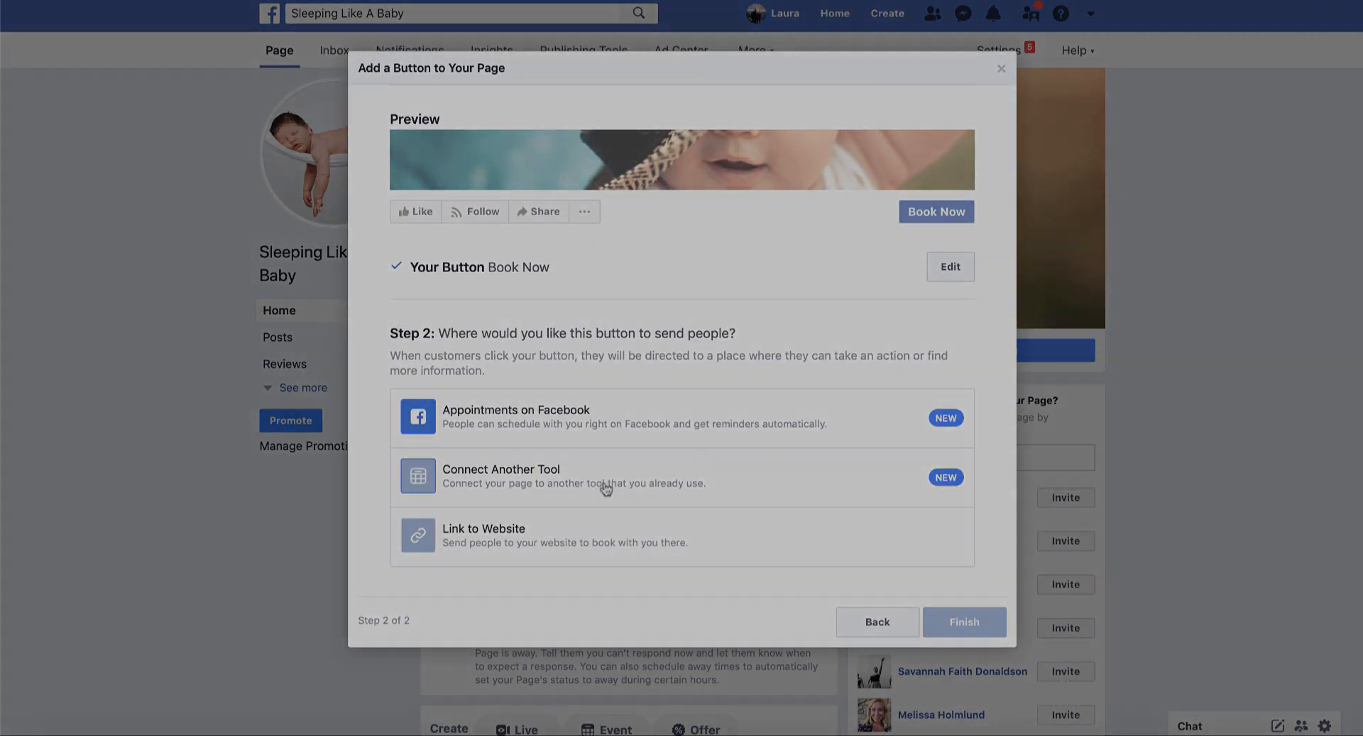
pyautogui.click(511, 541)
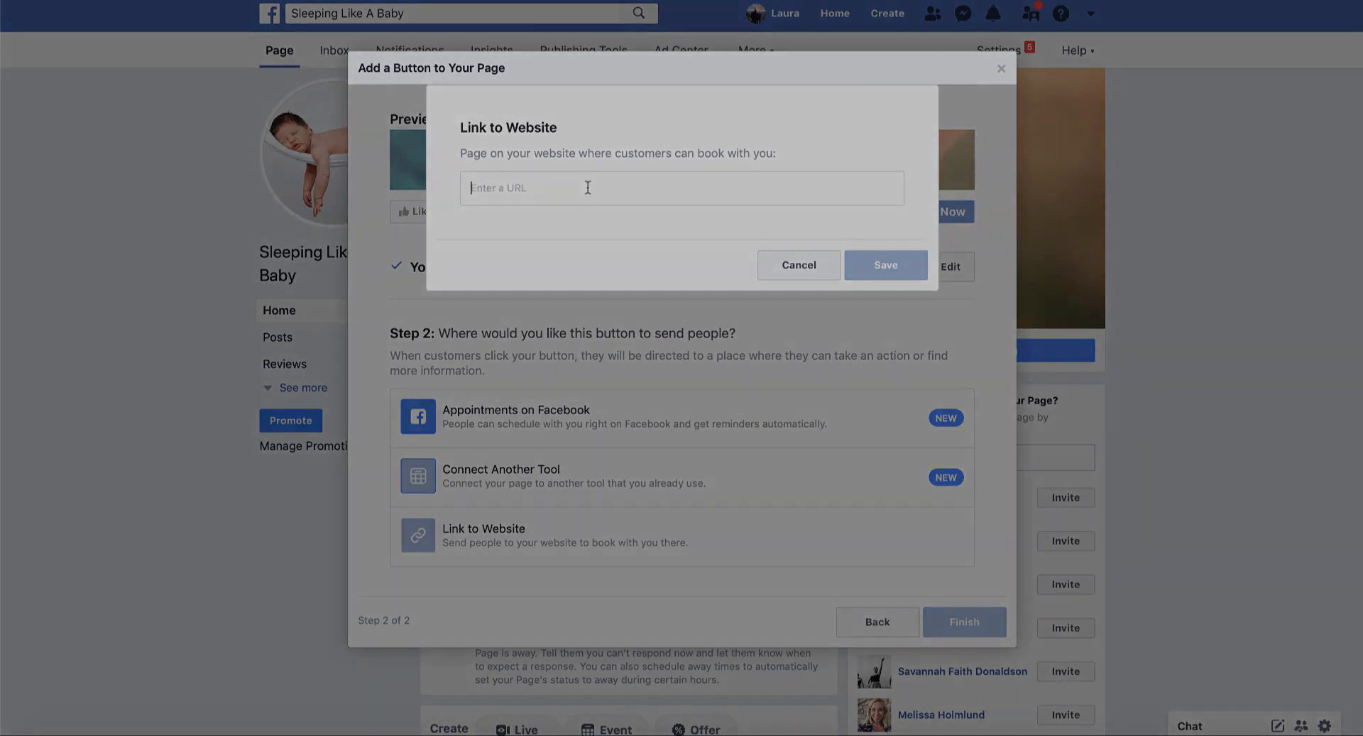
pyautogui.write('www')
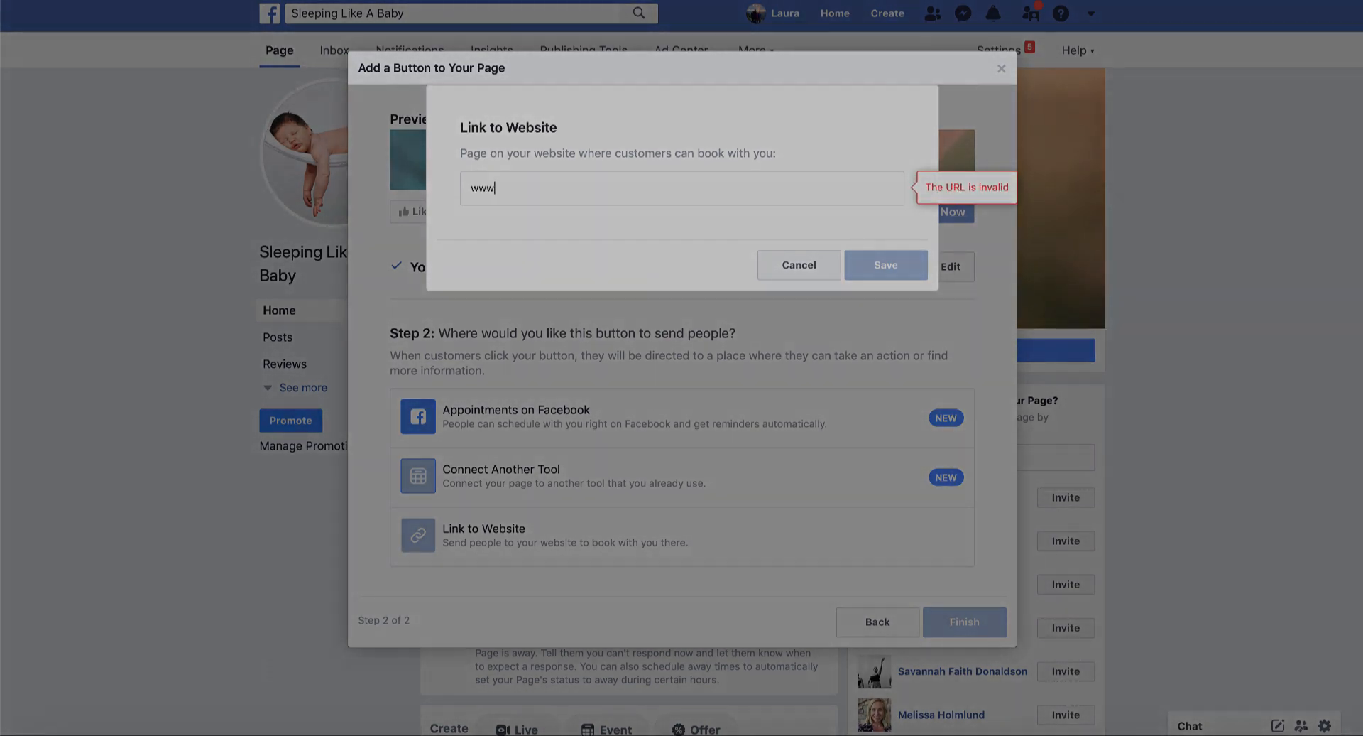
pyautogui.write('.realfamil')
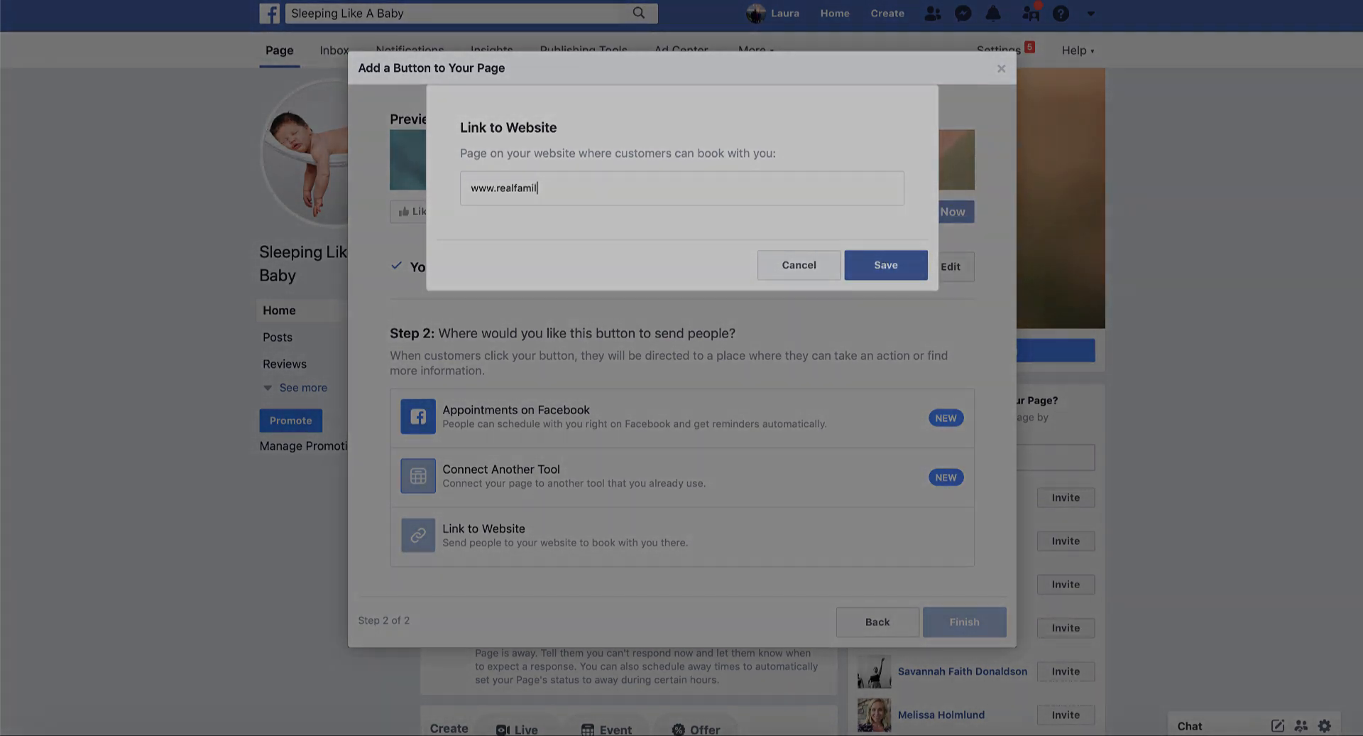
pyautogui.write('yincome.com')
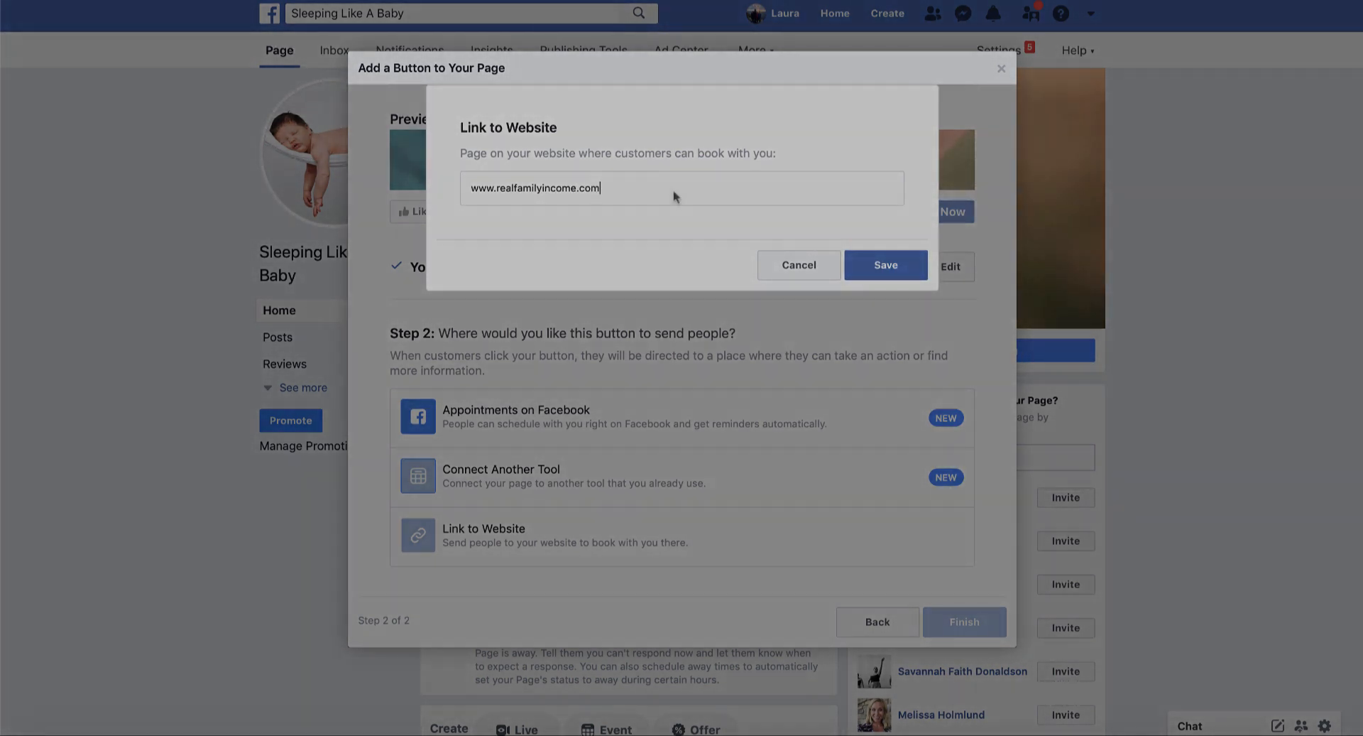
pyautogui.click(875, 272)
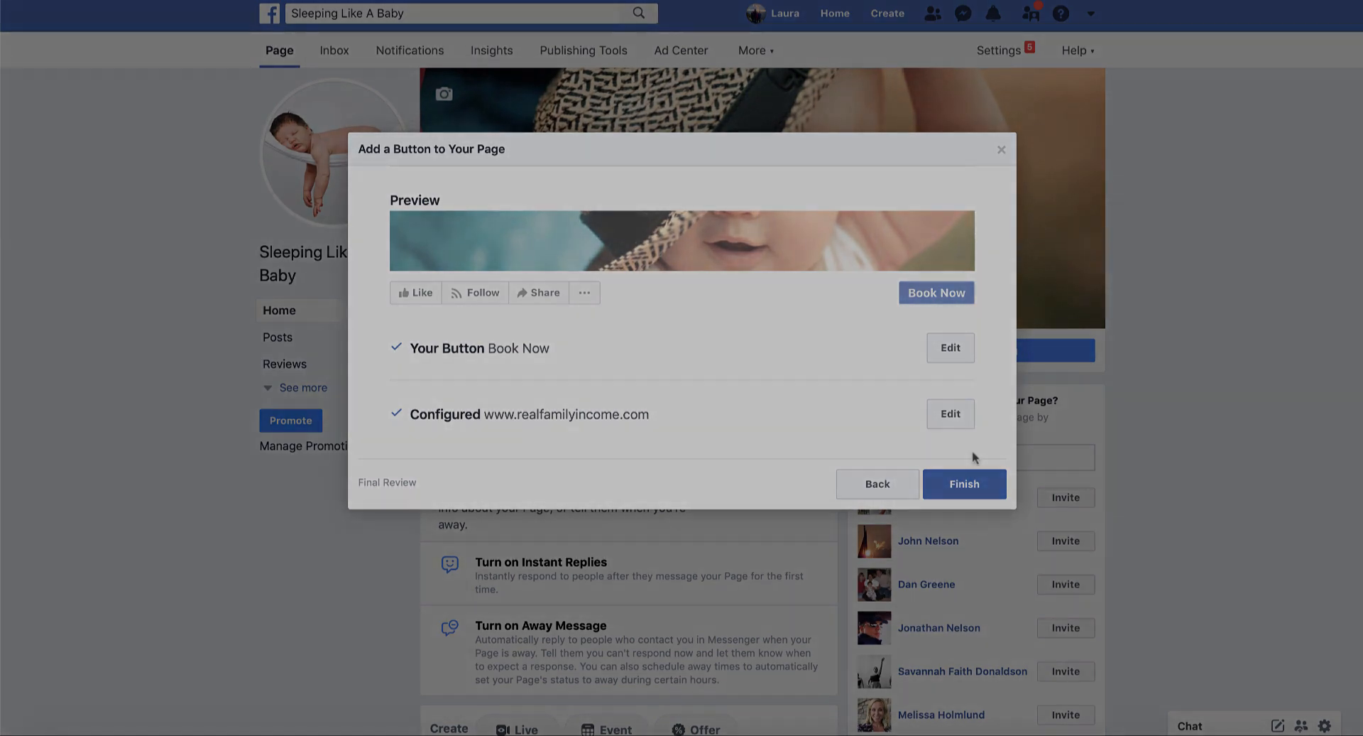
pyautogui.click(976, 485)
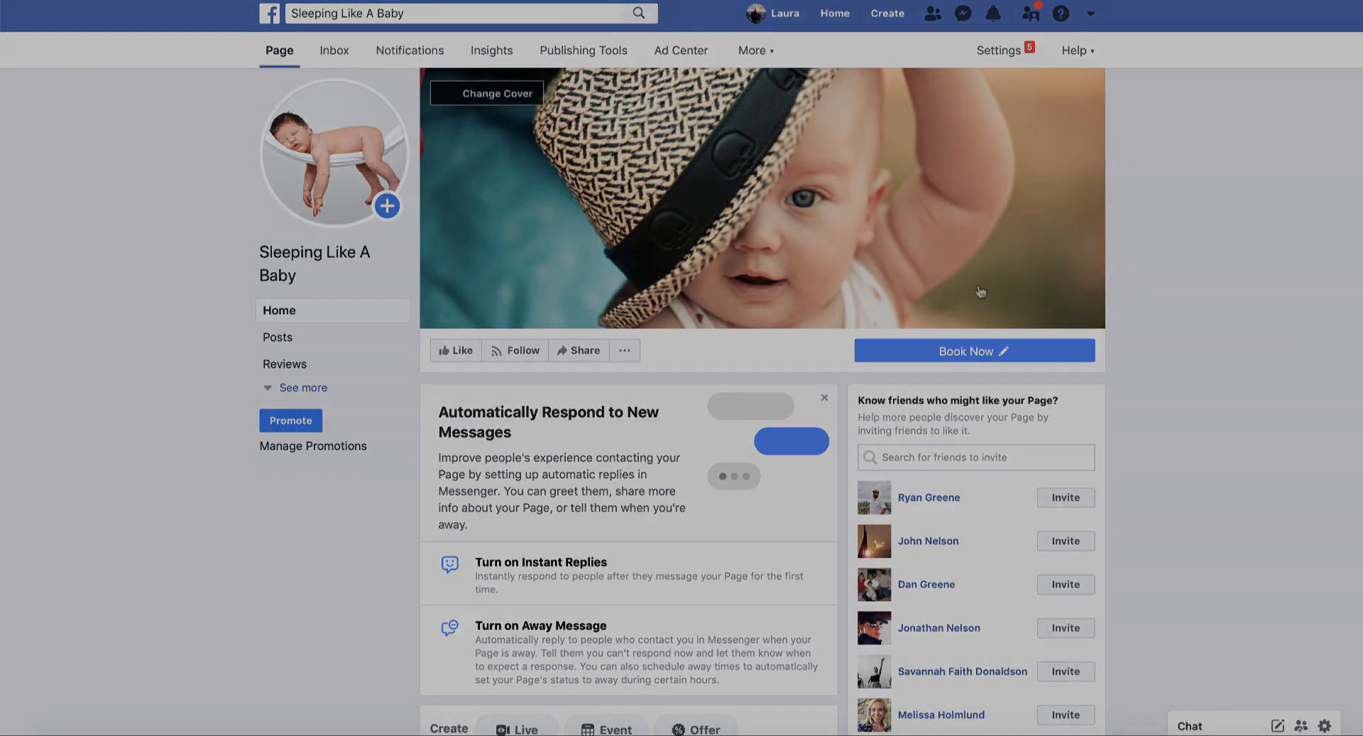
# Open the page's settings and review the general settings, including the Page Visibility options.
pyautogui.click(937, 352)
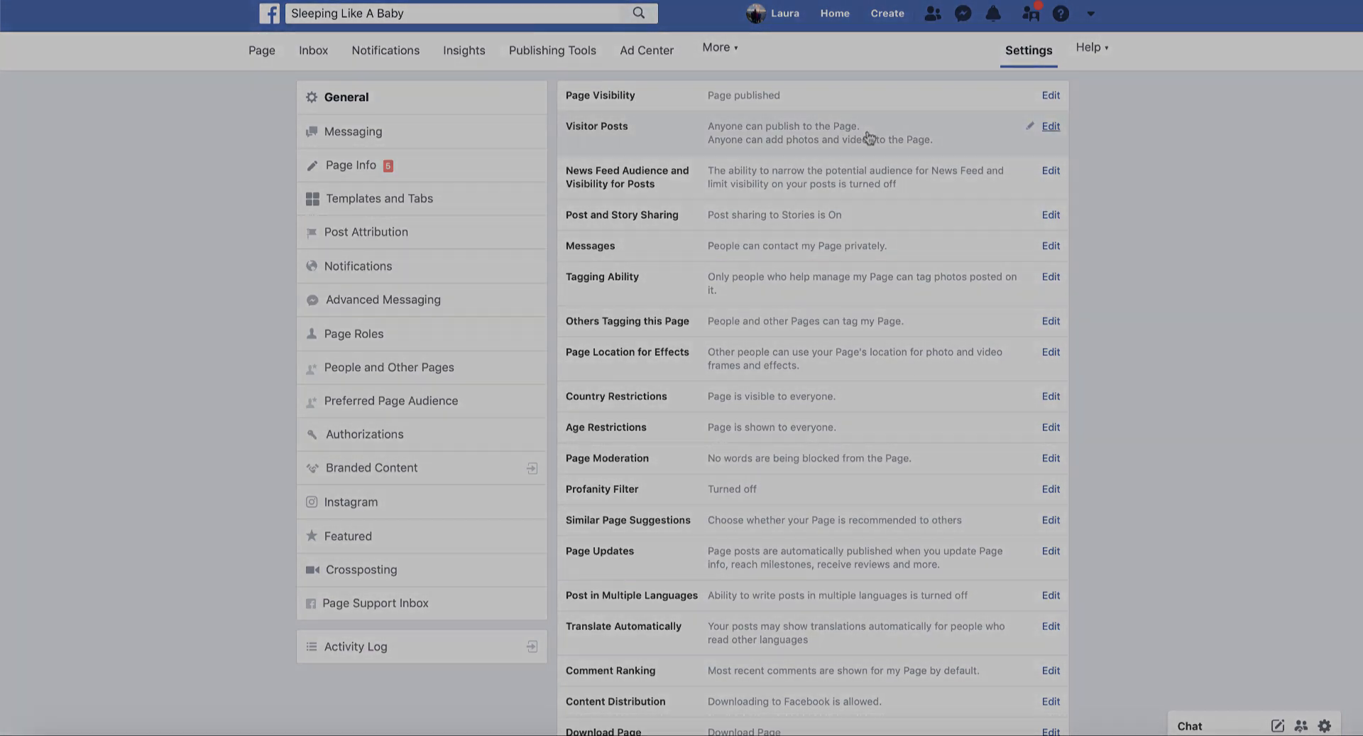
pyautogui.scroll(-2, 864, 136)
pyautogui.scroll(-1, 369, 103)
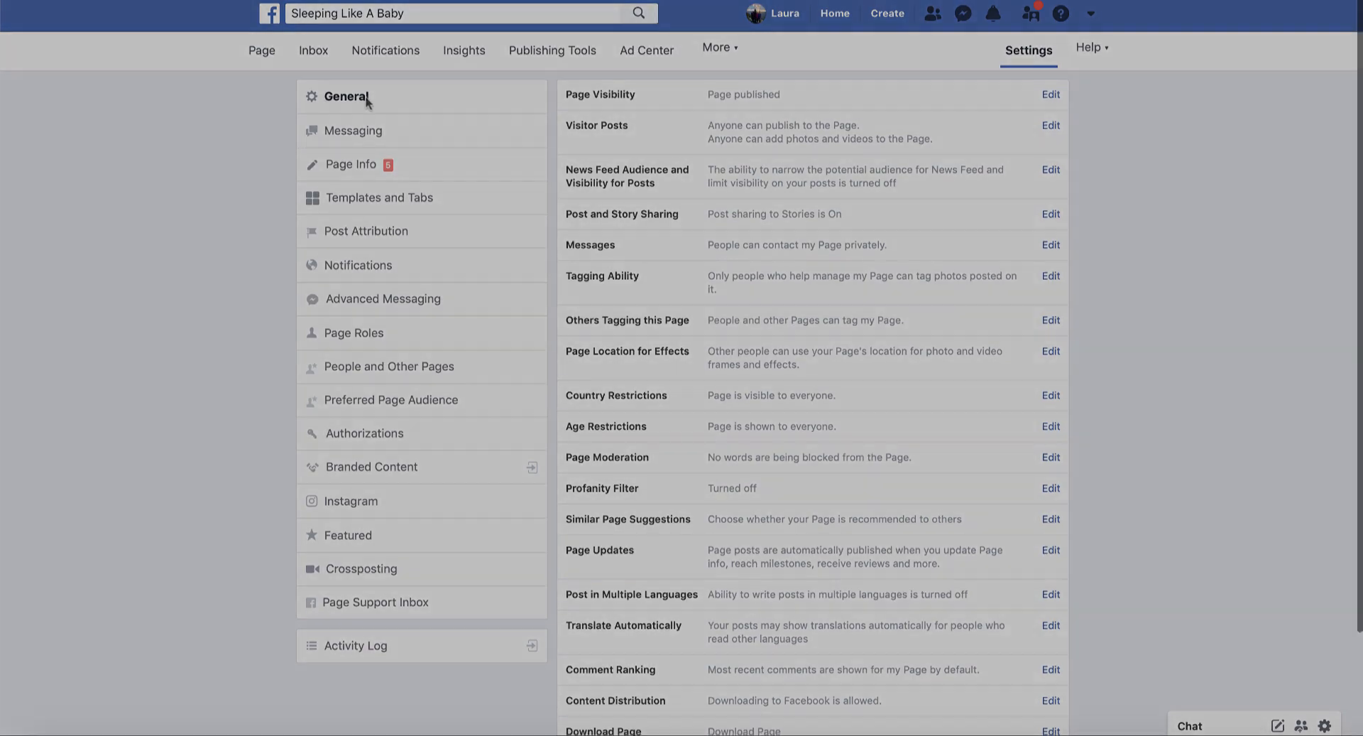
pyautogui.scroll(1, 738, 112)
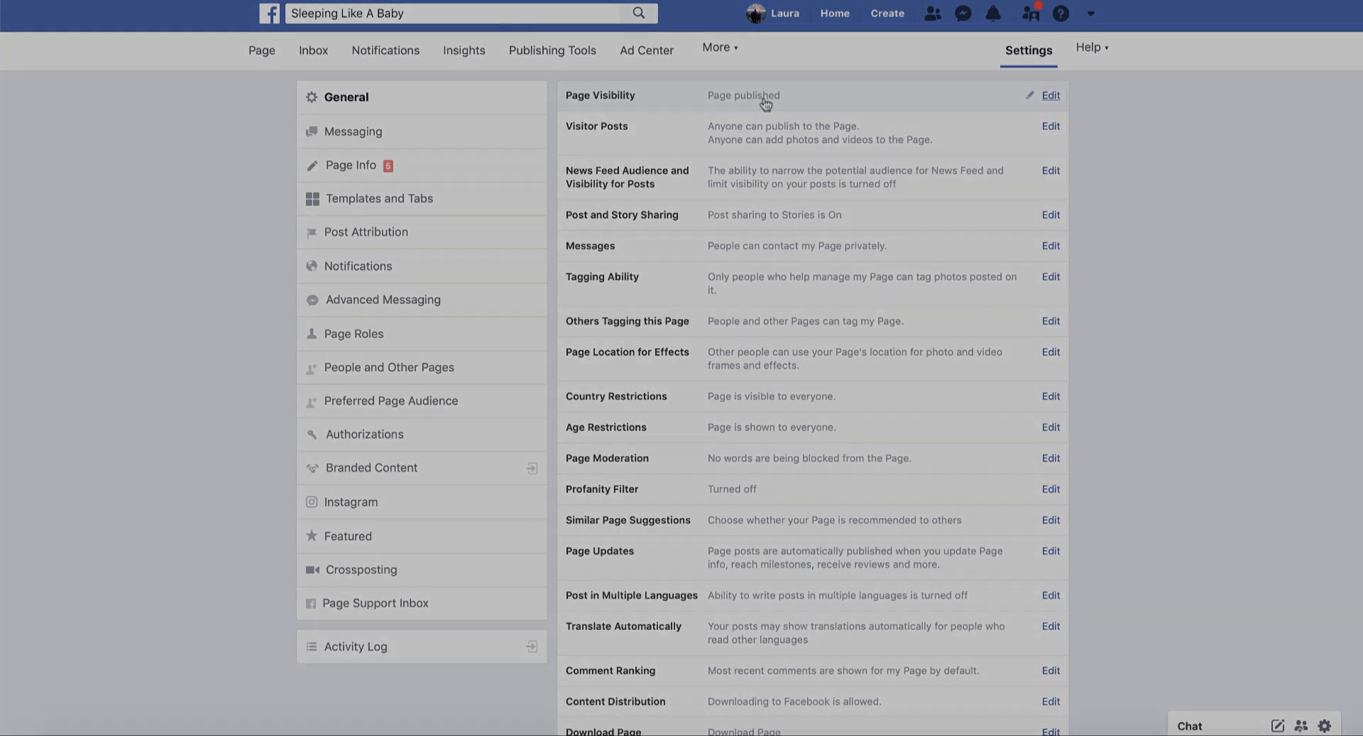
pyautogui.click(1051, 97)
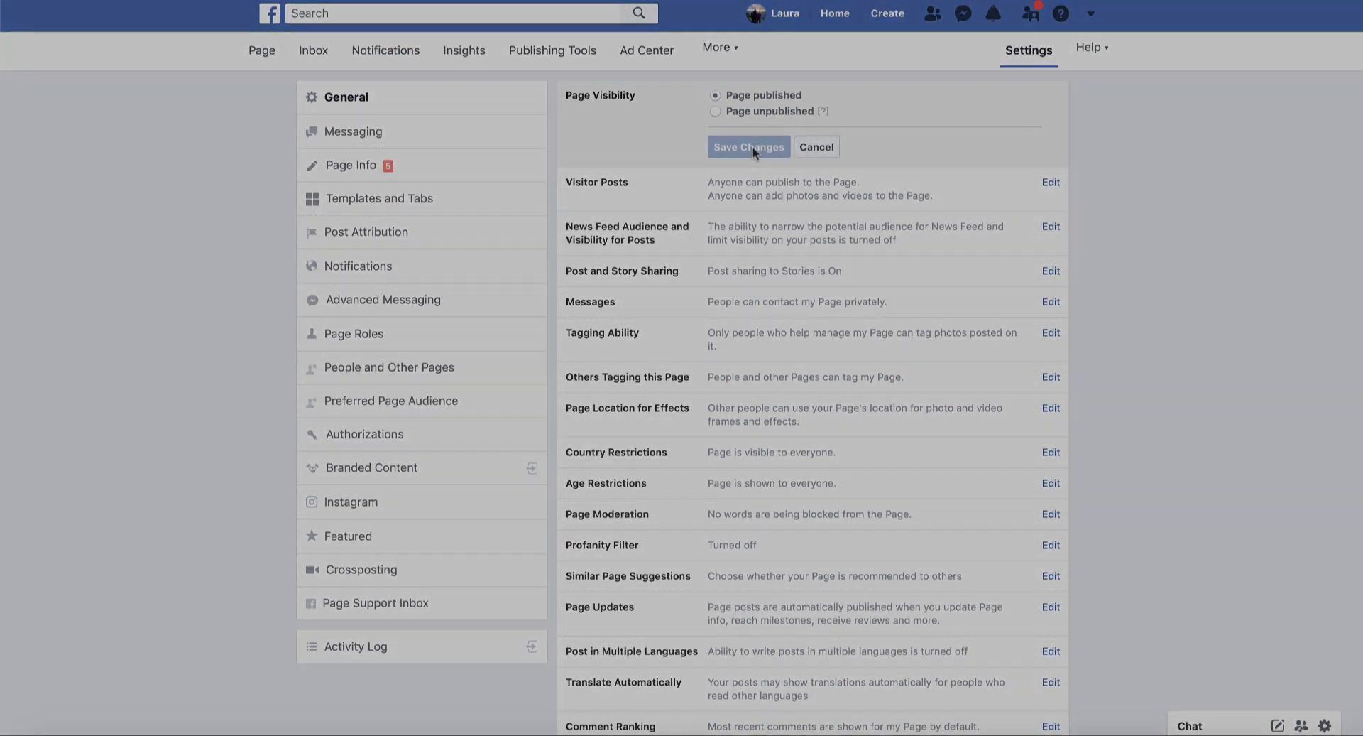
# Examine the Post and Story Sharing options and the Messages option in the general settings.
pyautogui.scroll(-1, 616, 196)
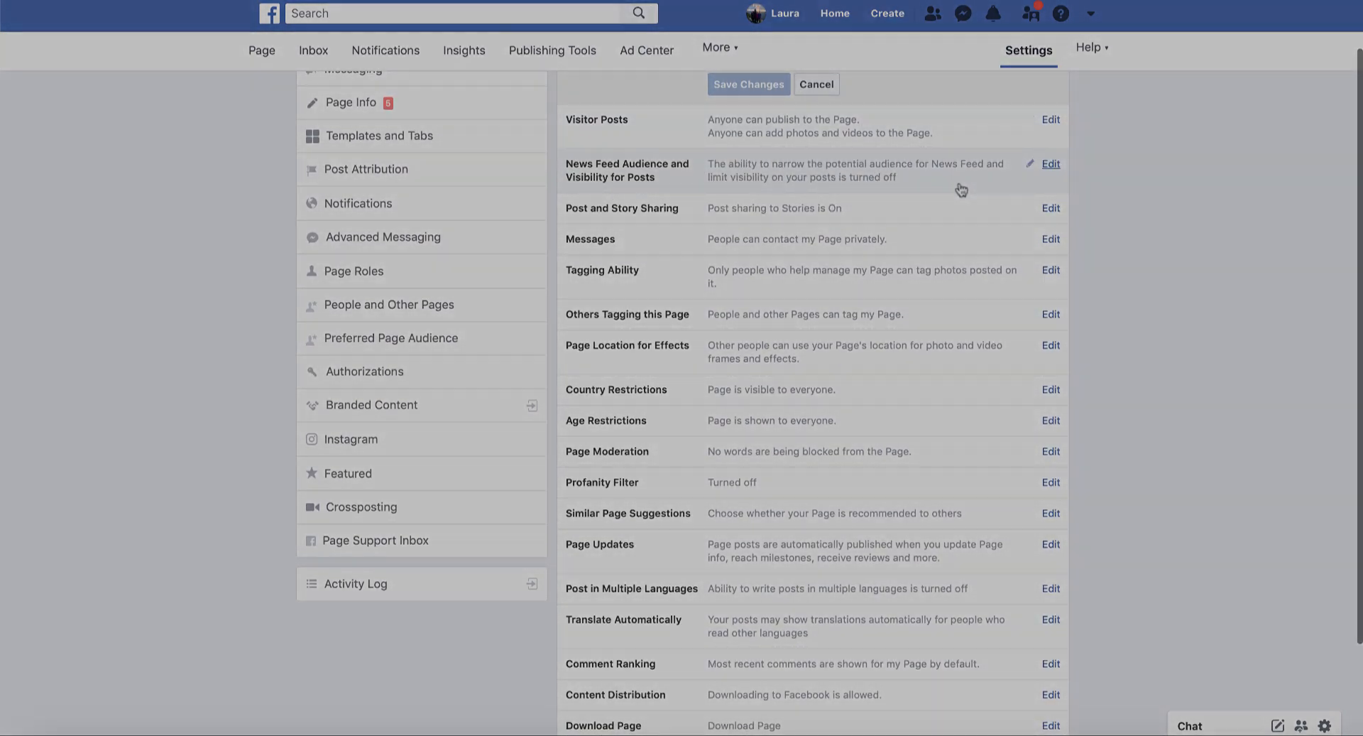
pyautogui.scroll(-1, 961, 190)
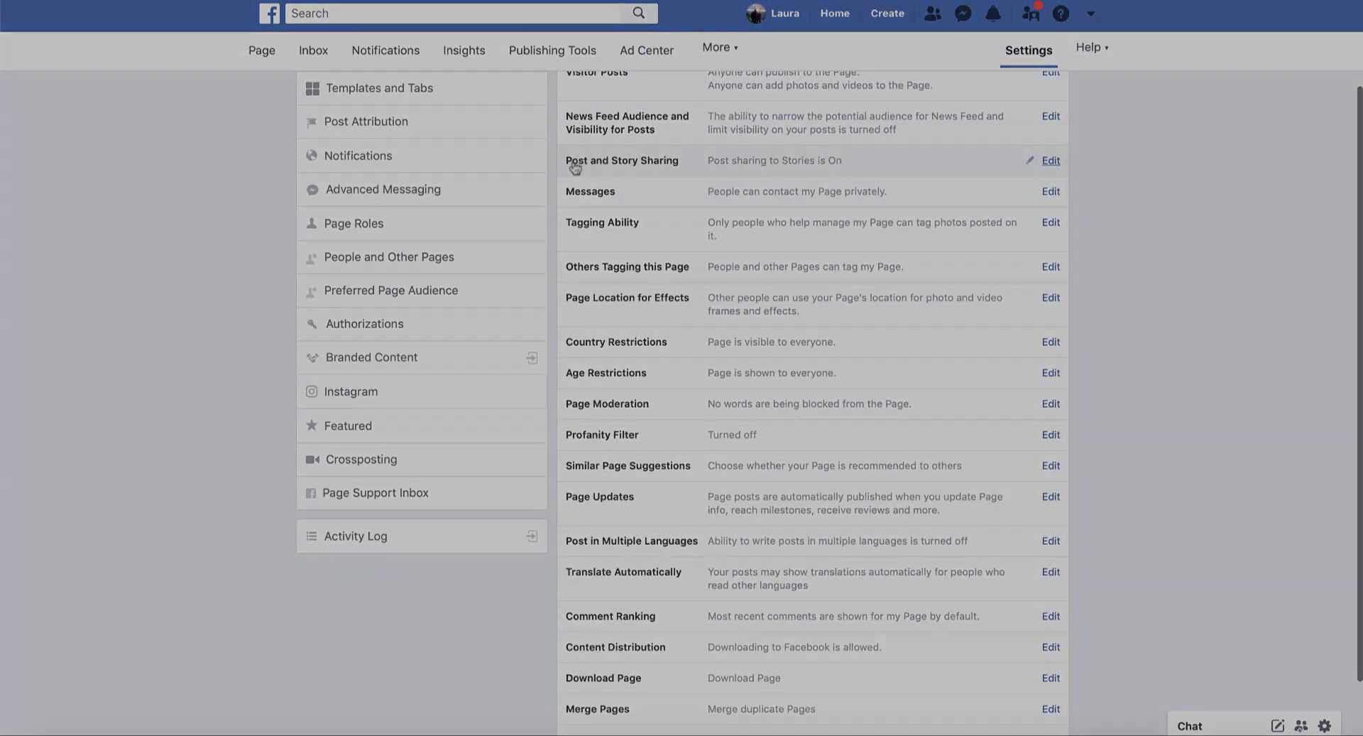
pyautogui.click(1051, 161)
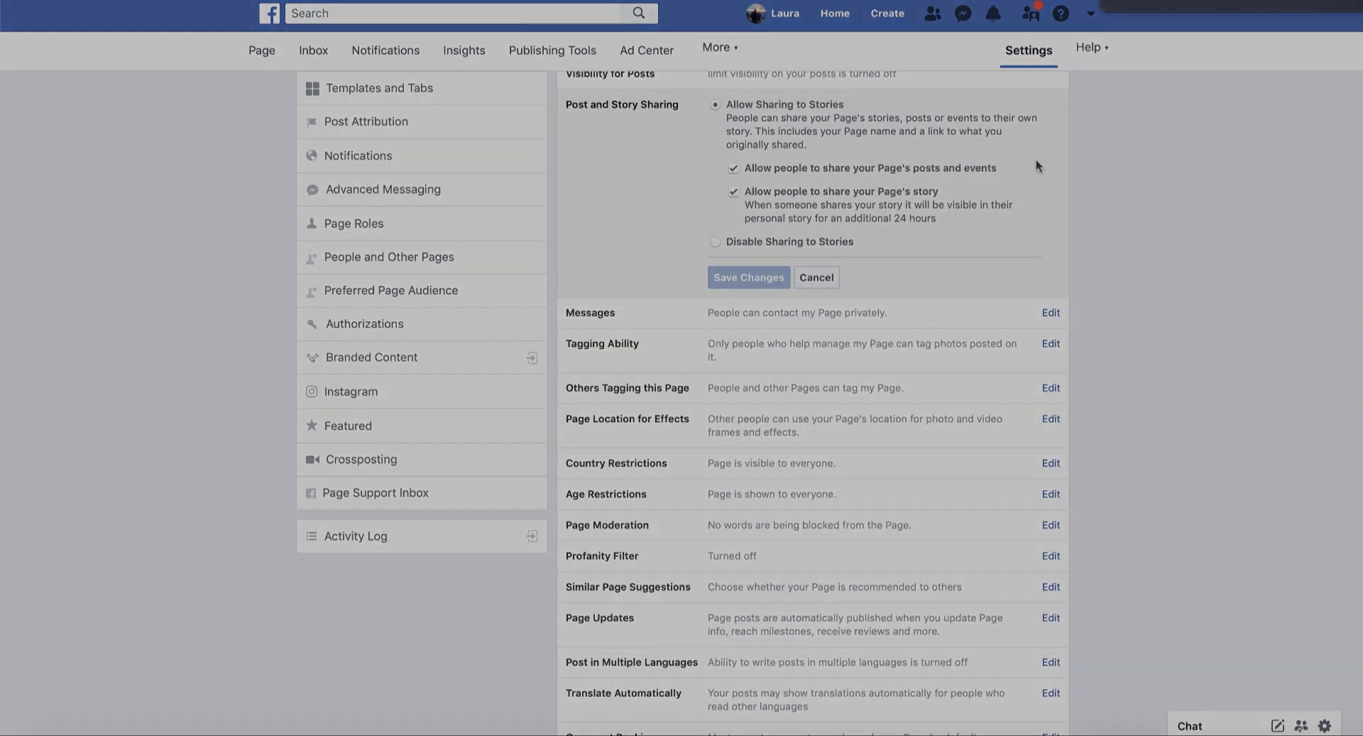
pyautogui.press('XF86AudioMute')
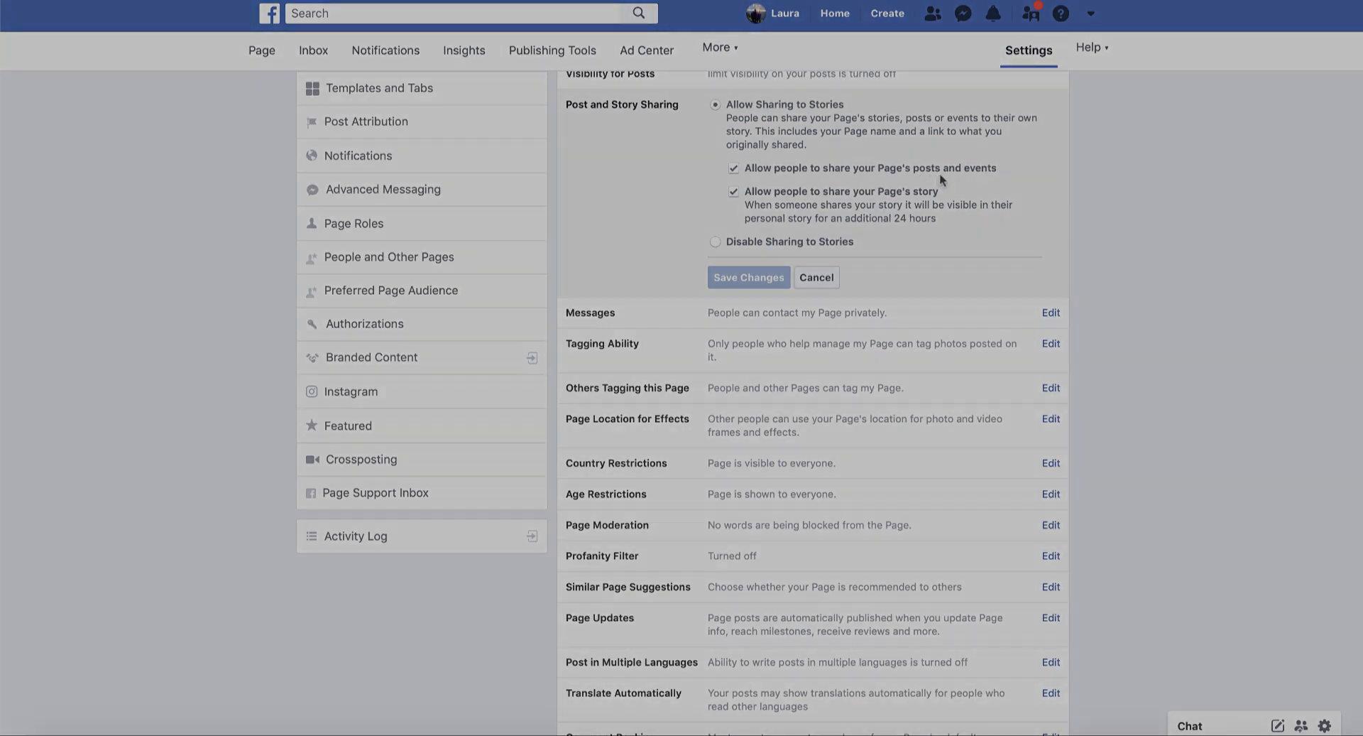
pyautogui.scroll(-1, 946, 178)
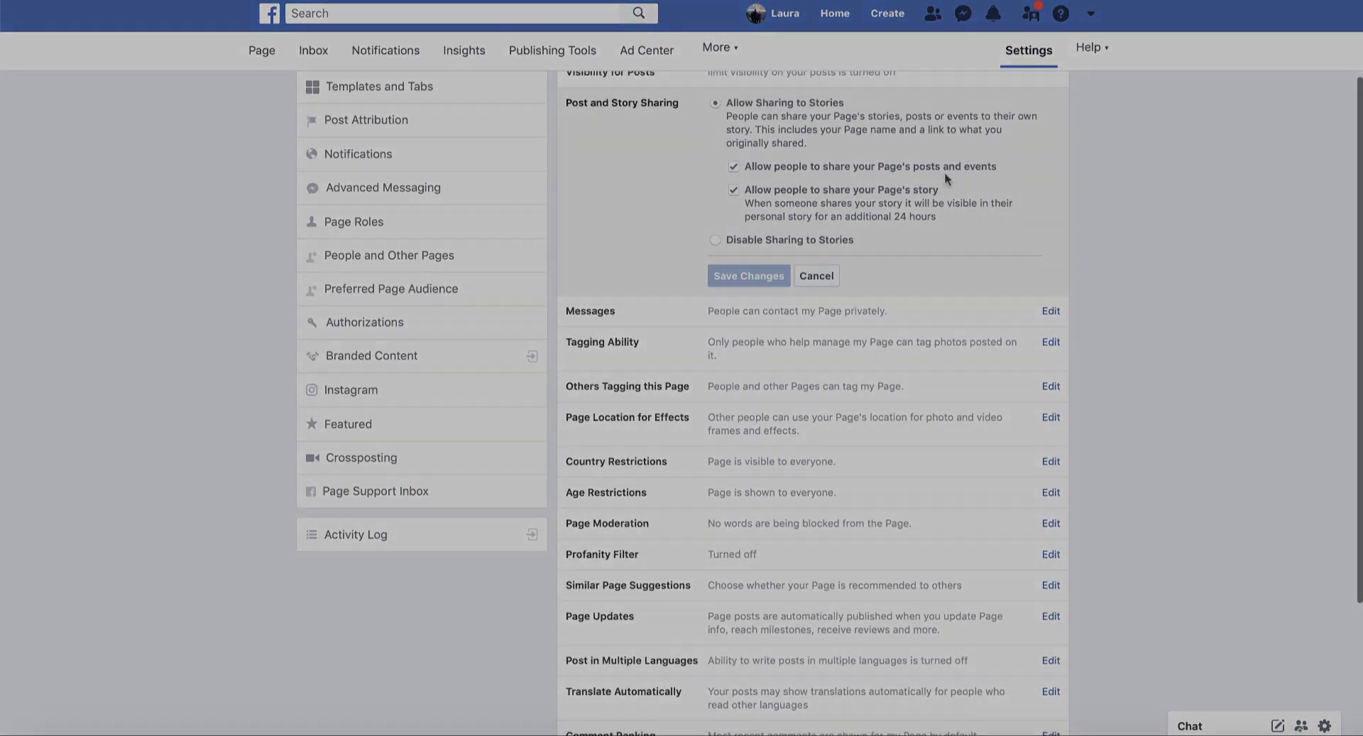
pyautogui.scroll(-1, 845, 199)
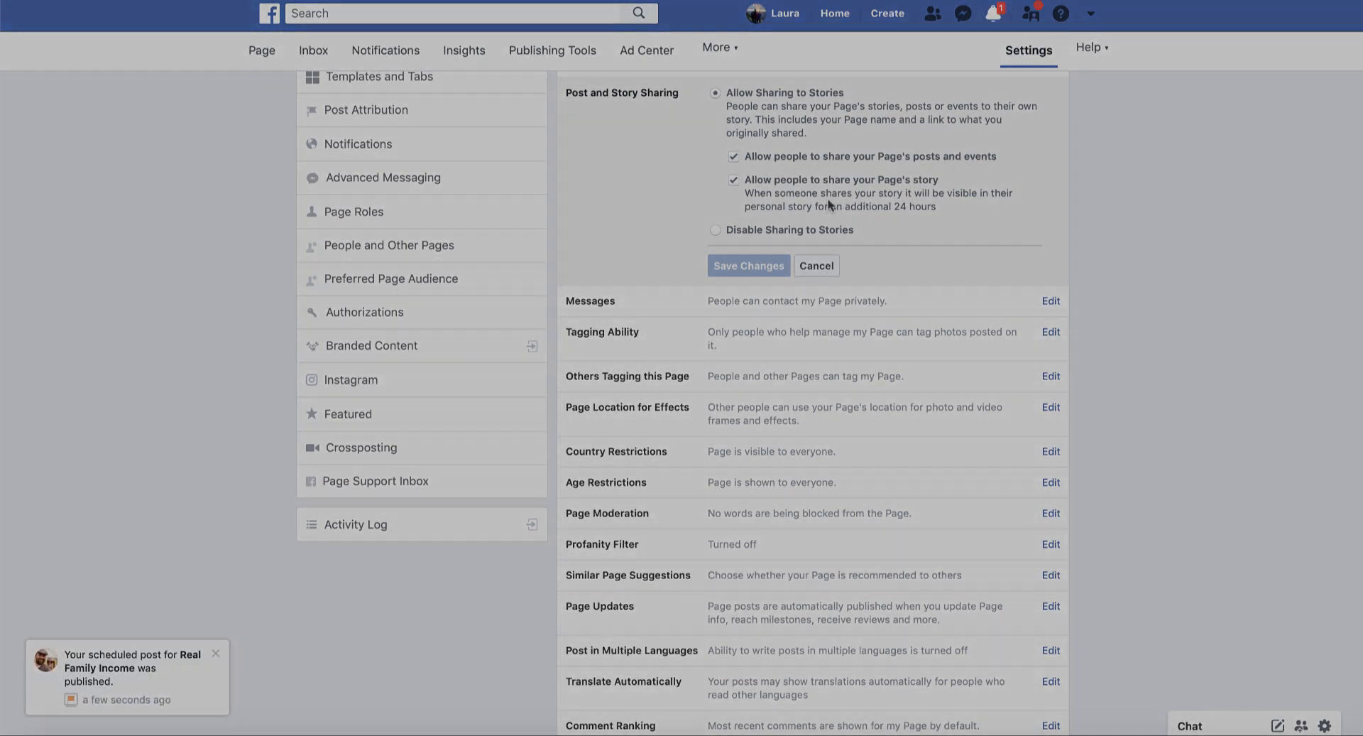
pyautogui.scroll(-2, 829, 205)
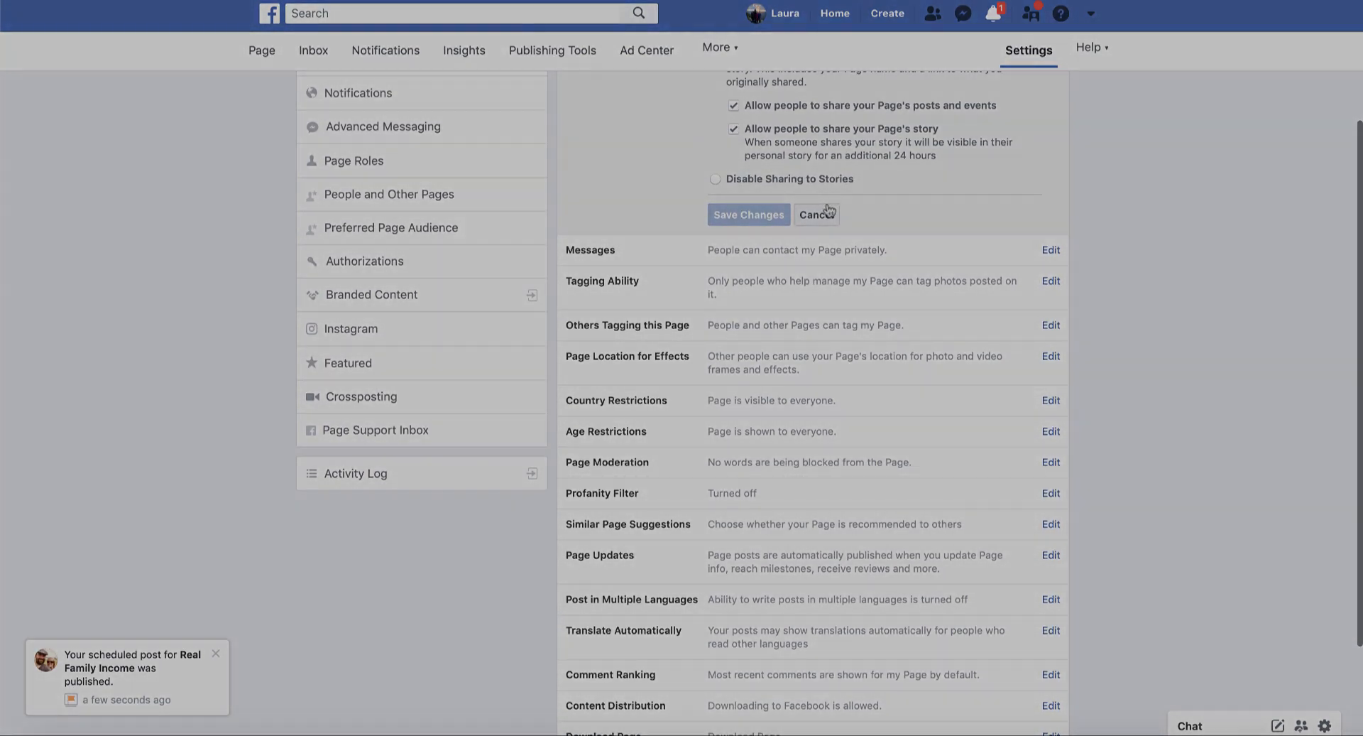
pyautogui.click(1051, 250)
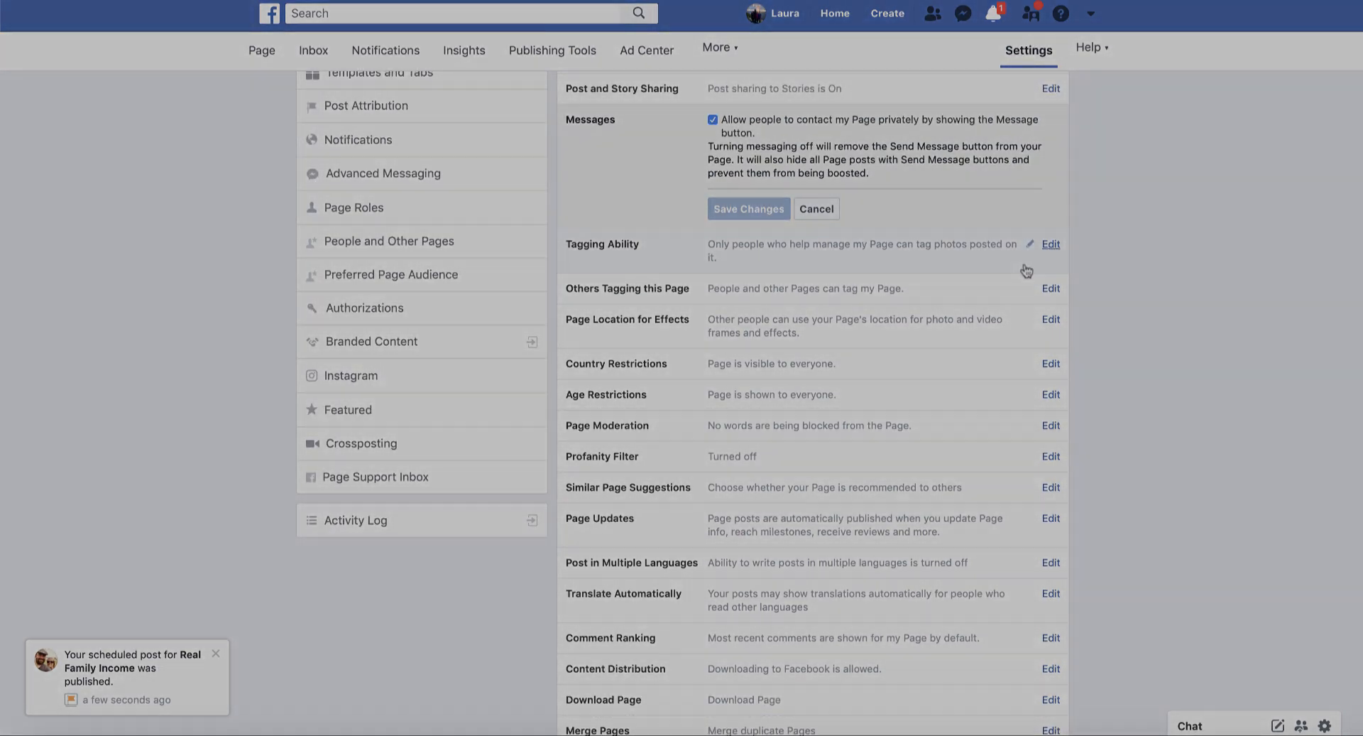
# Examine the Others Tagging this Page, Page Location for Effects, Country Restrictions and Remove Page options.
pyautogui.scroll(-3, 1018, 274)
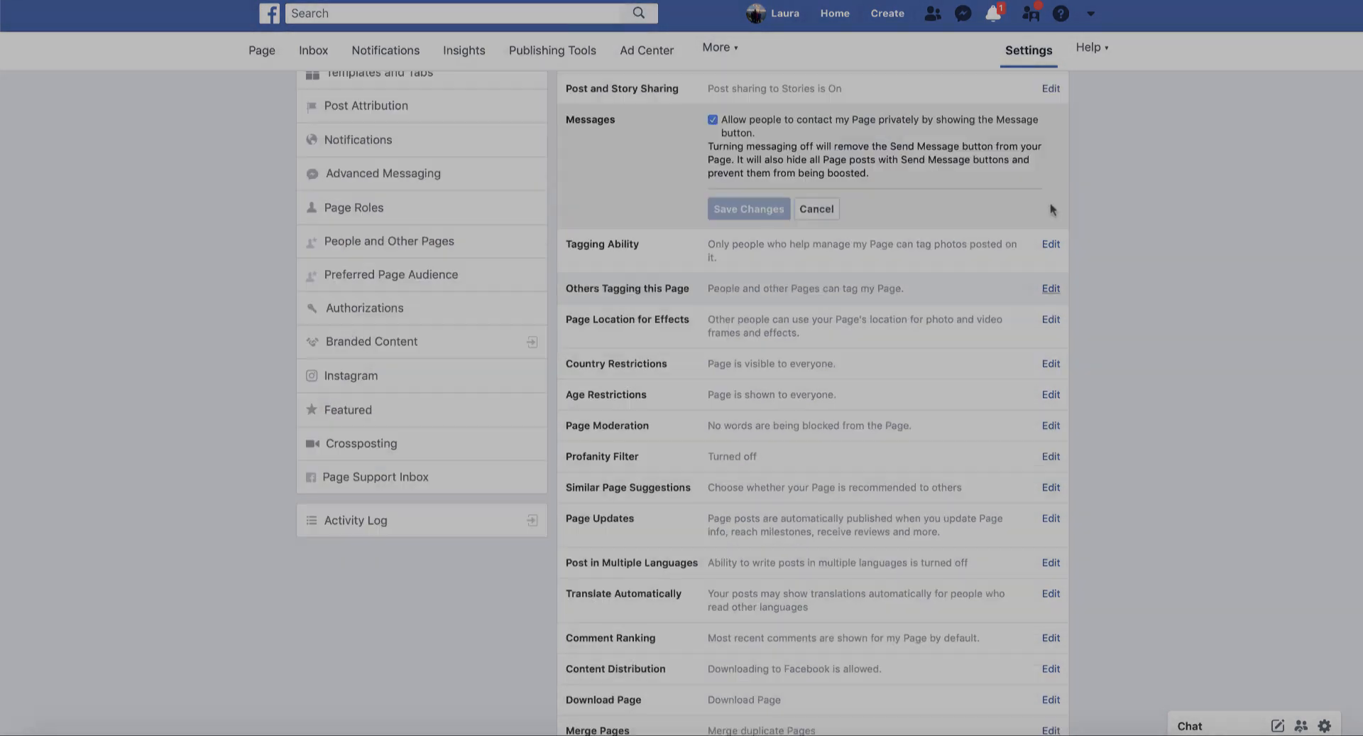
pyautogui.click(1051, 208)
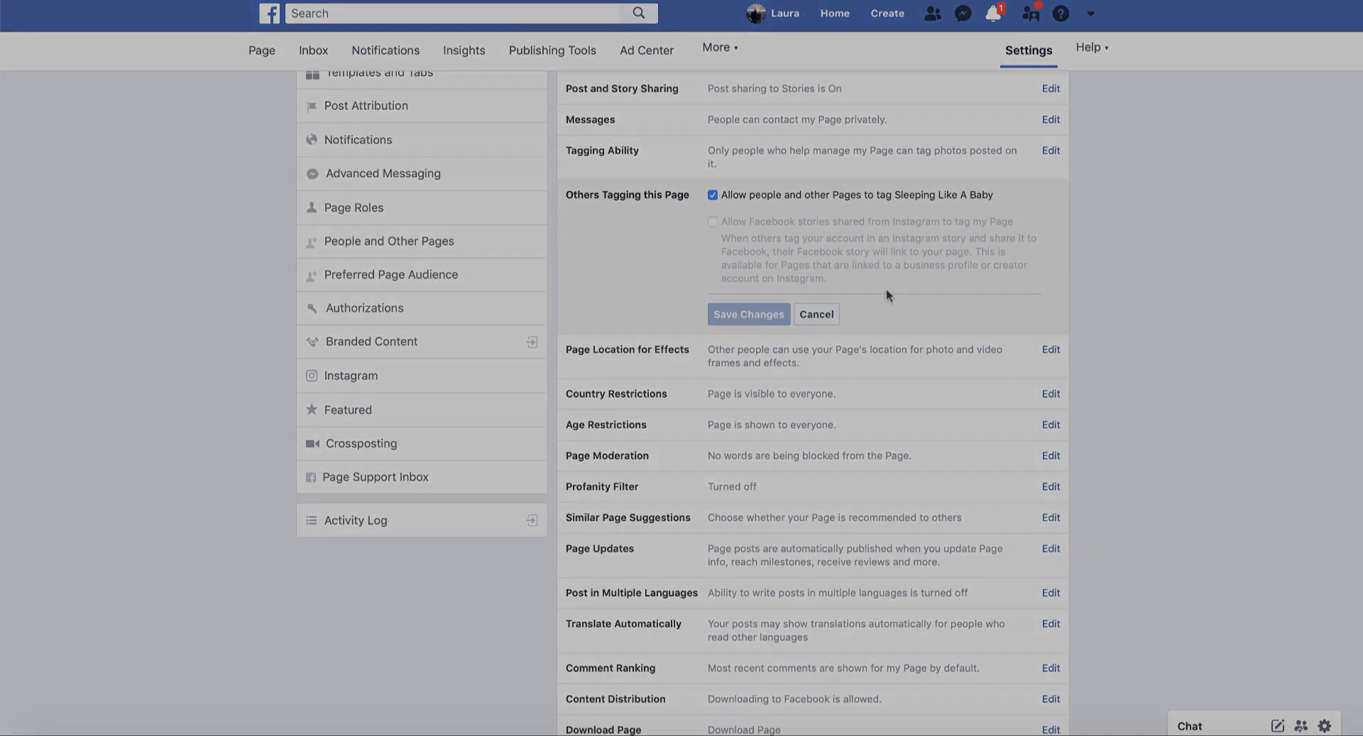
pyautogui.scroll(-1, 889, 294)
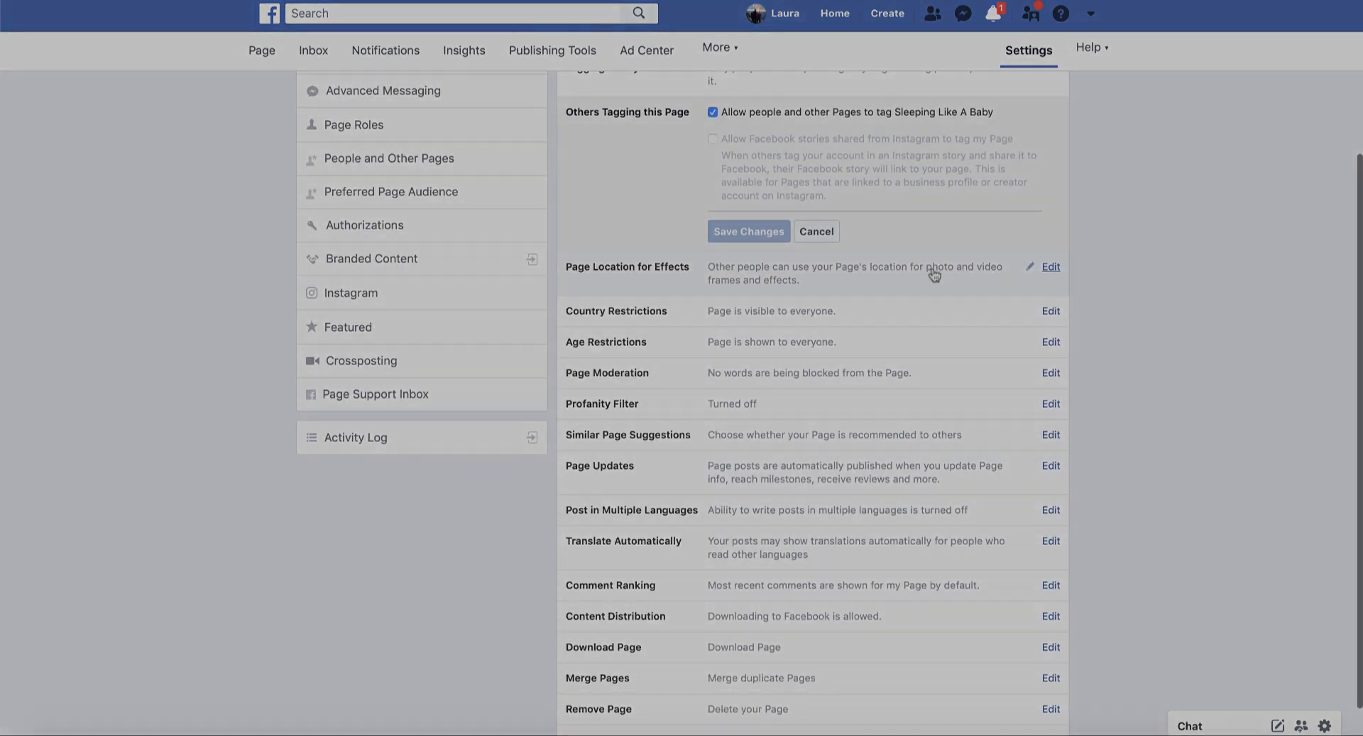
pyautogui.click(1051, 268)
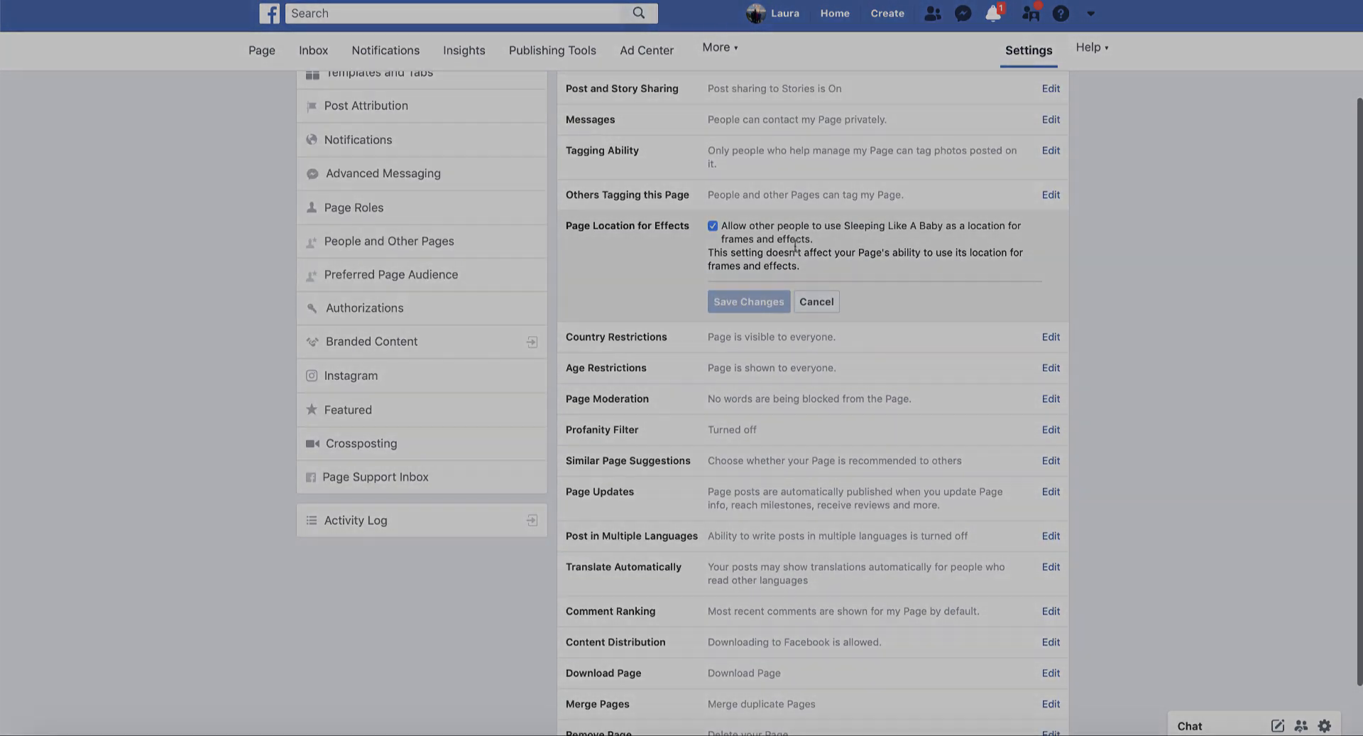
pyautogui.scroll(-1, 790, 262)
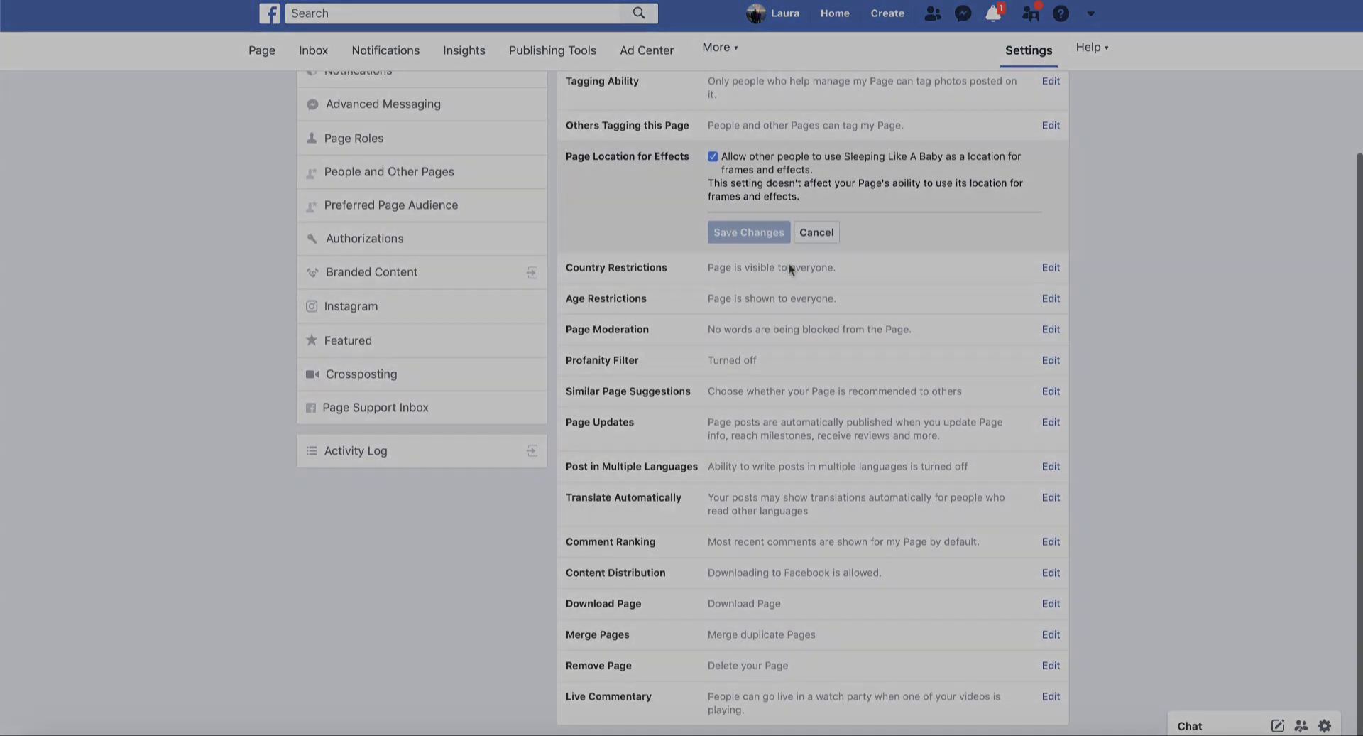
pyautogui.click(1051, 271)
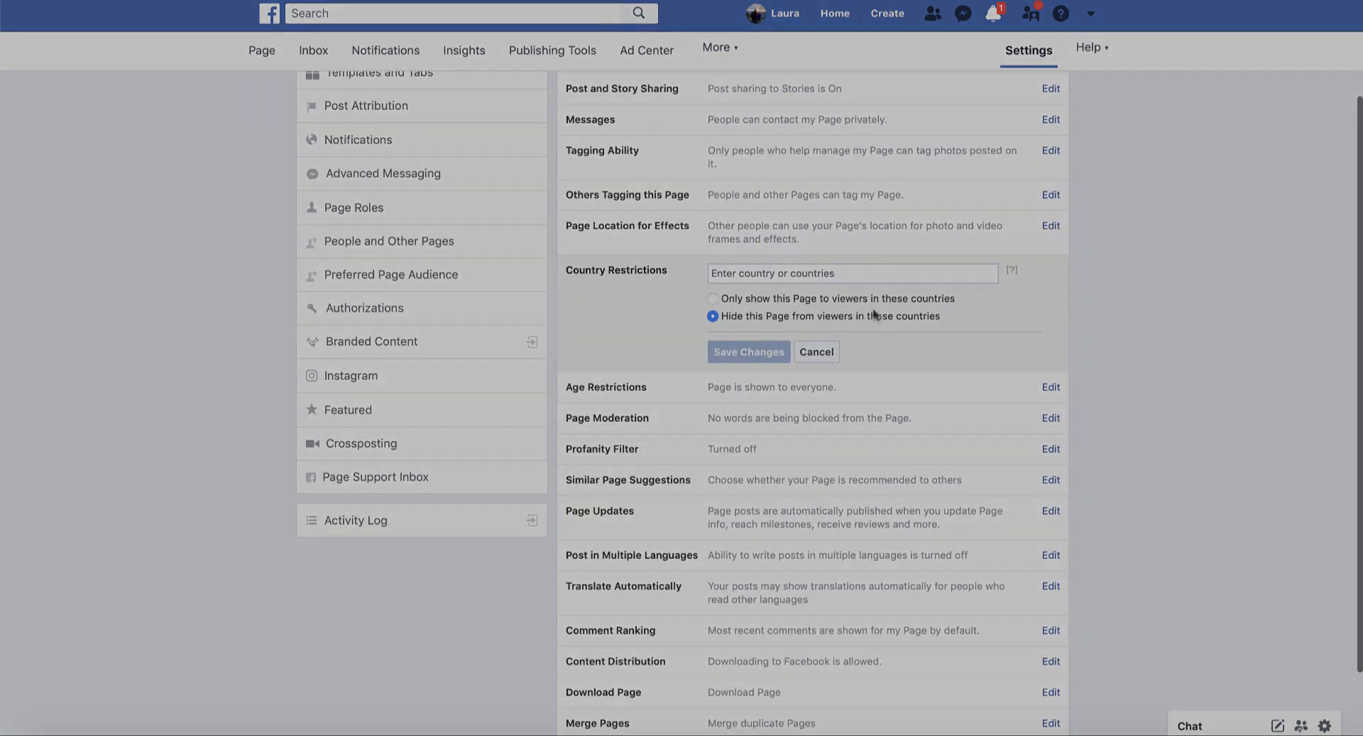
pyautogui.scroll(-1, 884, 315)
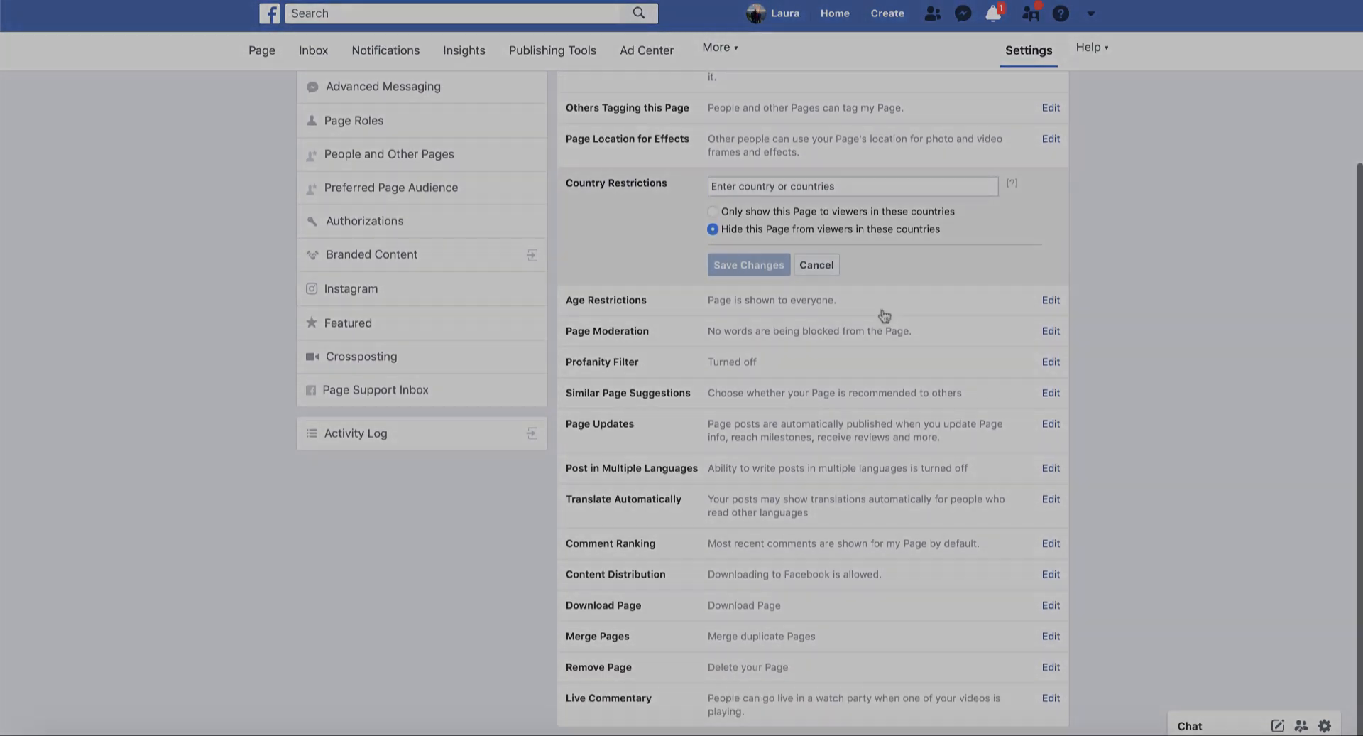
pyautogui.scroll(1, 884, 314)
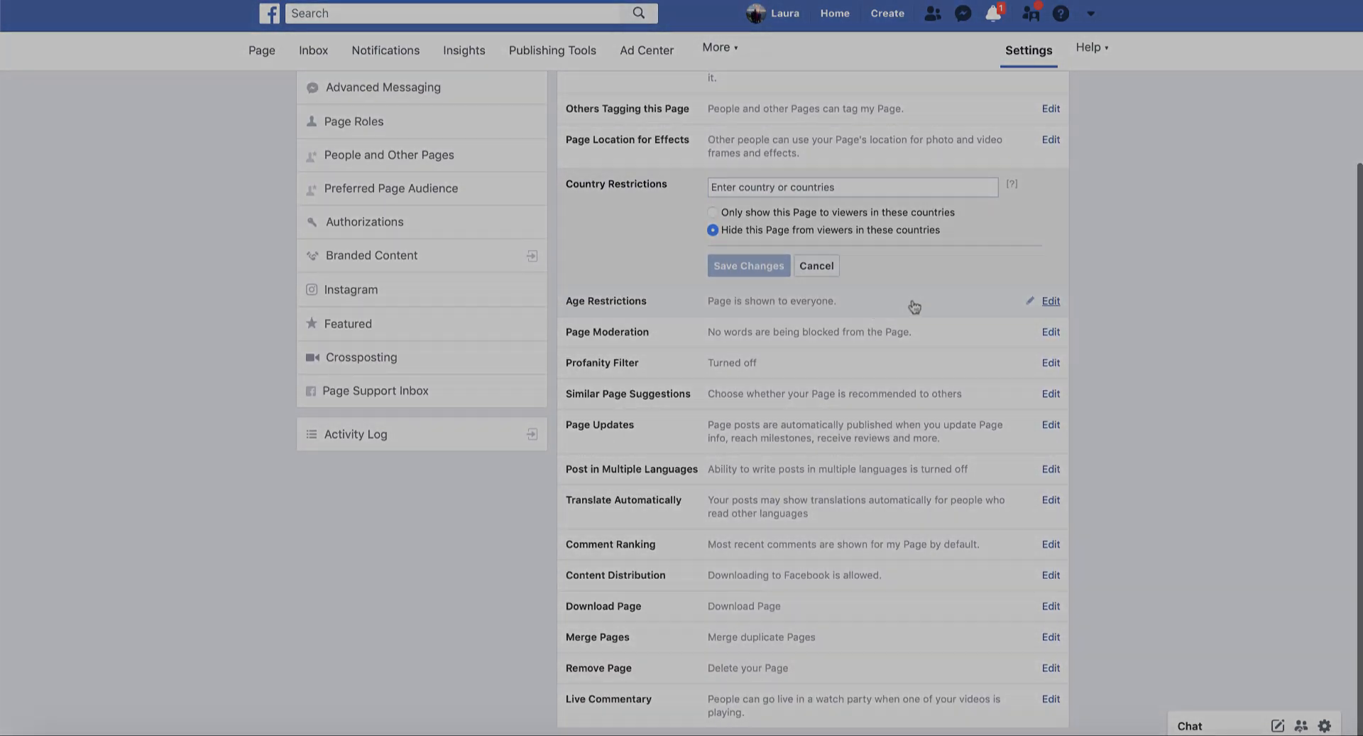
pyautogui.click(1052, 333)
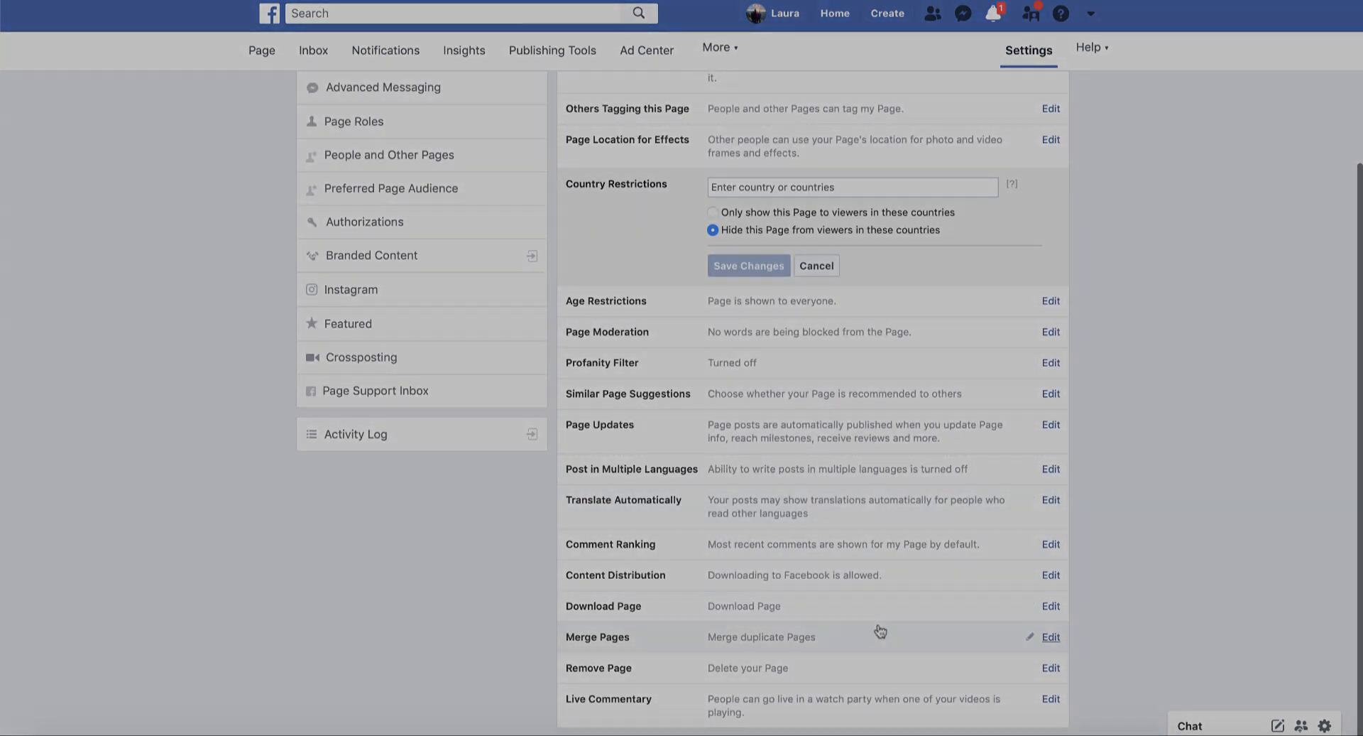
pyautogui.click(1051, 672)
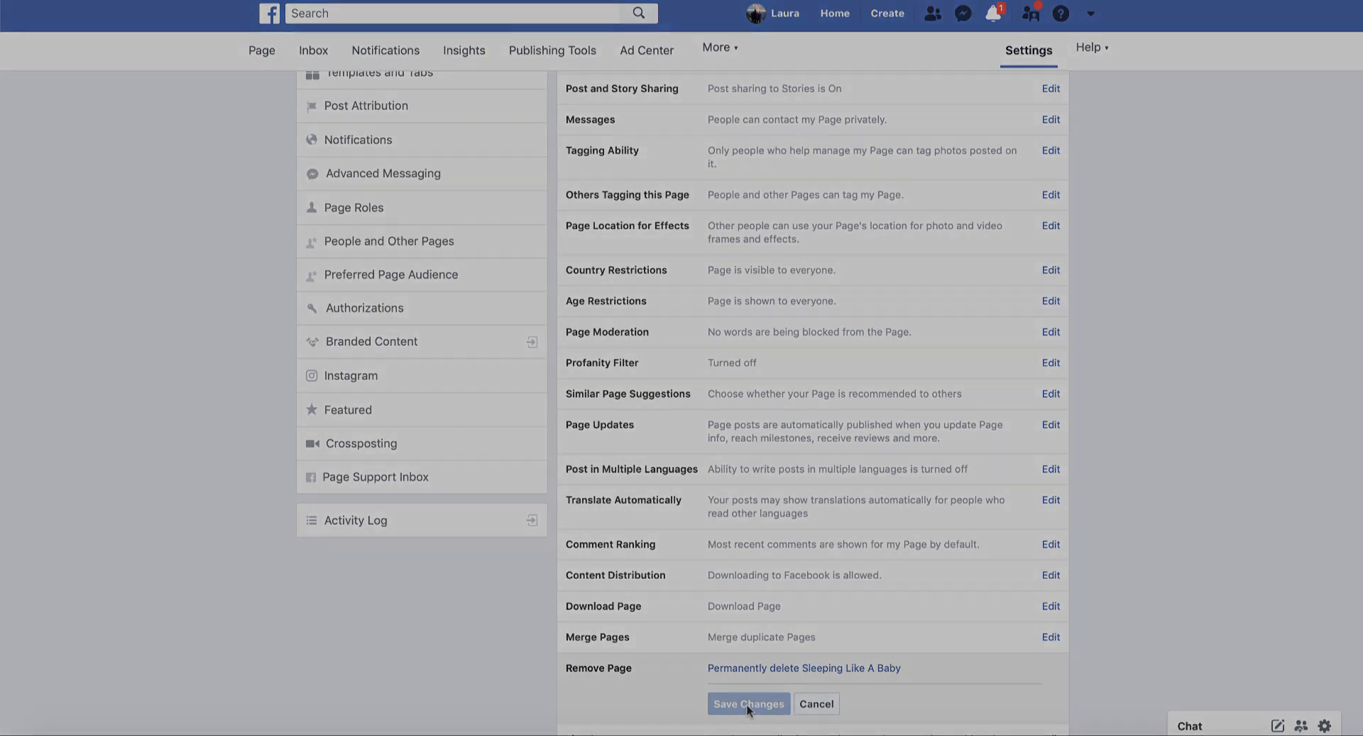
# In Page Info, enter the description "Amazing baby product for all your needs!" and save it.
pyautogui.scroll(3, 584, 514)
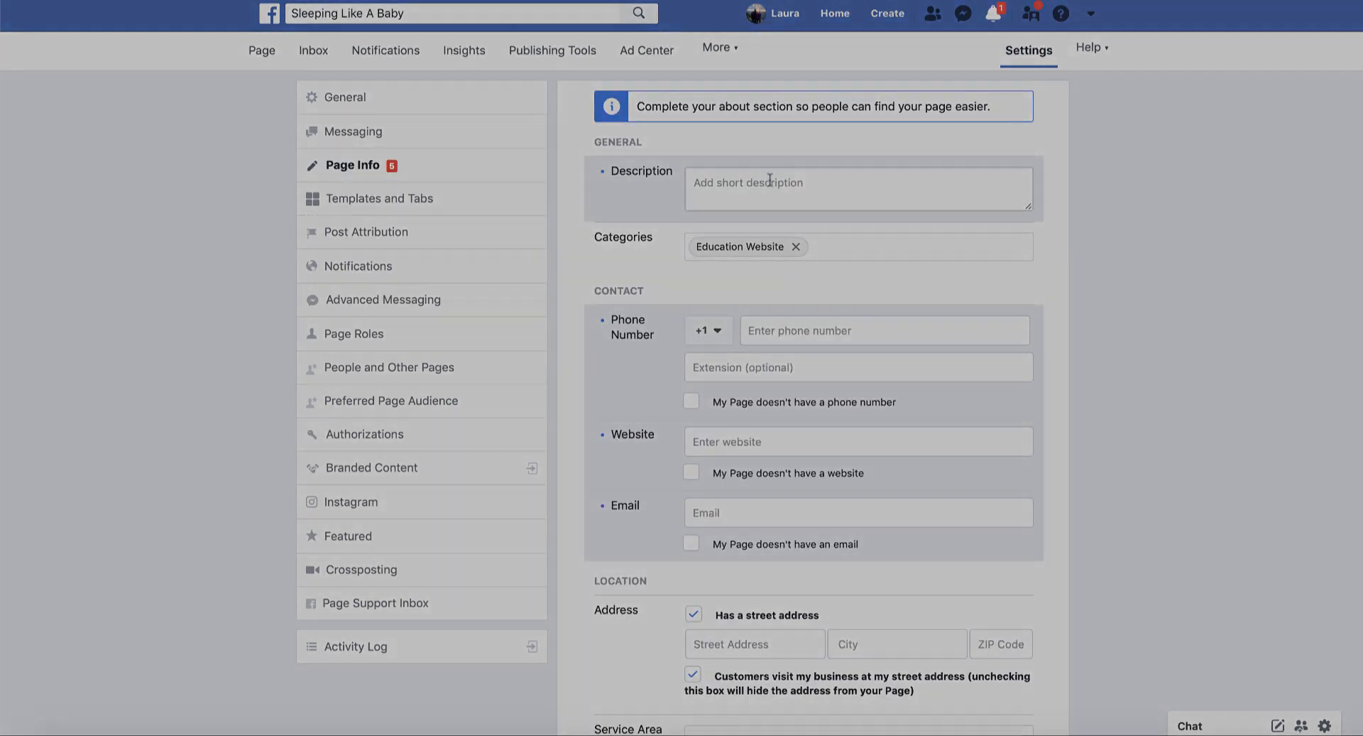
pyautogui.click(774, 191)
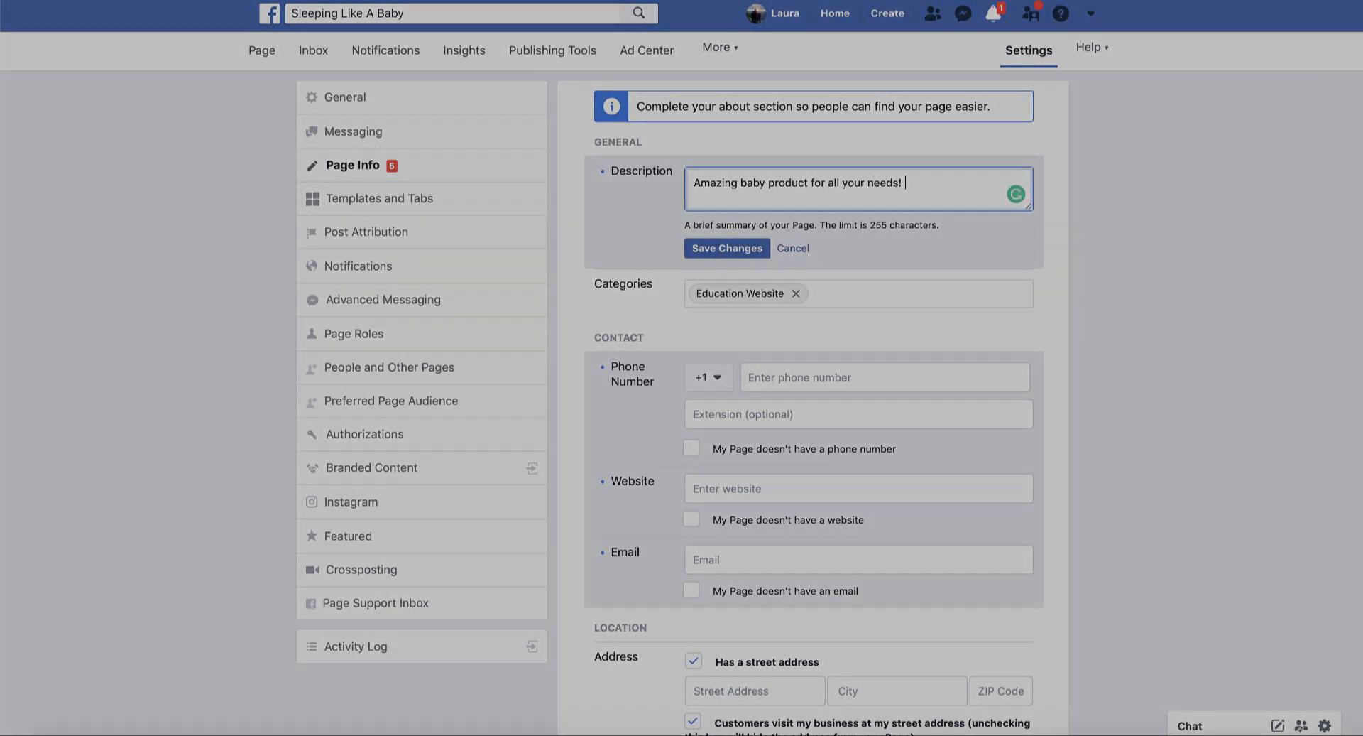
pyautogui.click(738, 257)
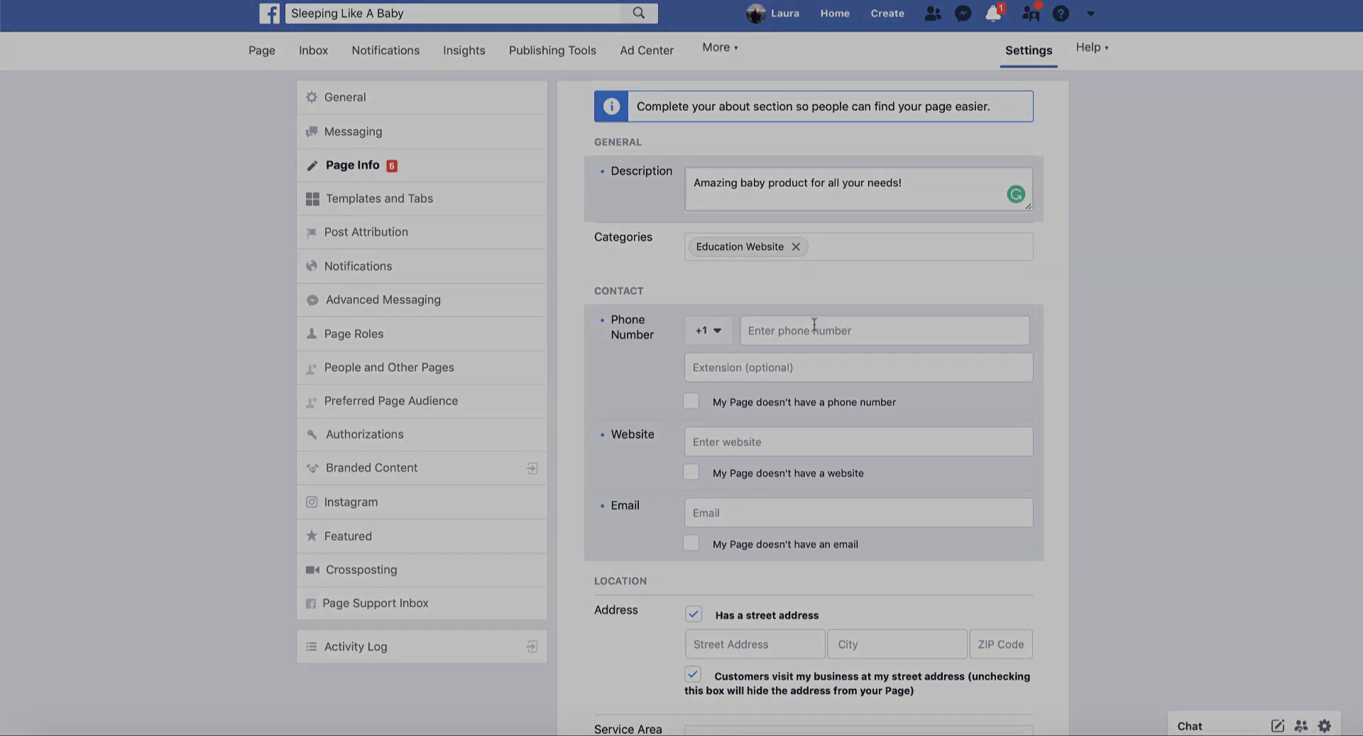
# Mark the page as having no phone number and no website, and save the contact changes.
pyautogui.scroll(-3, 810, 323)
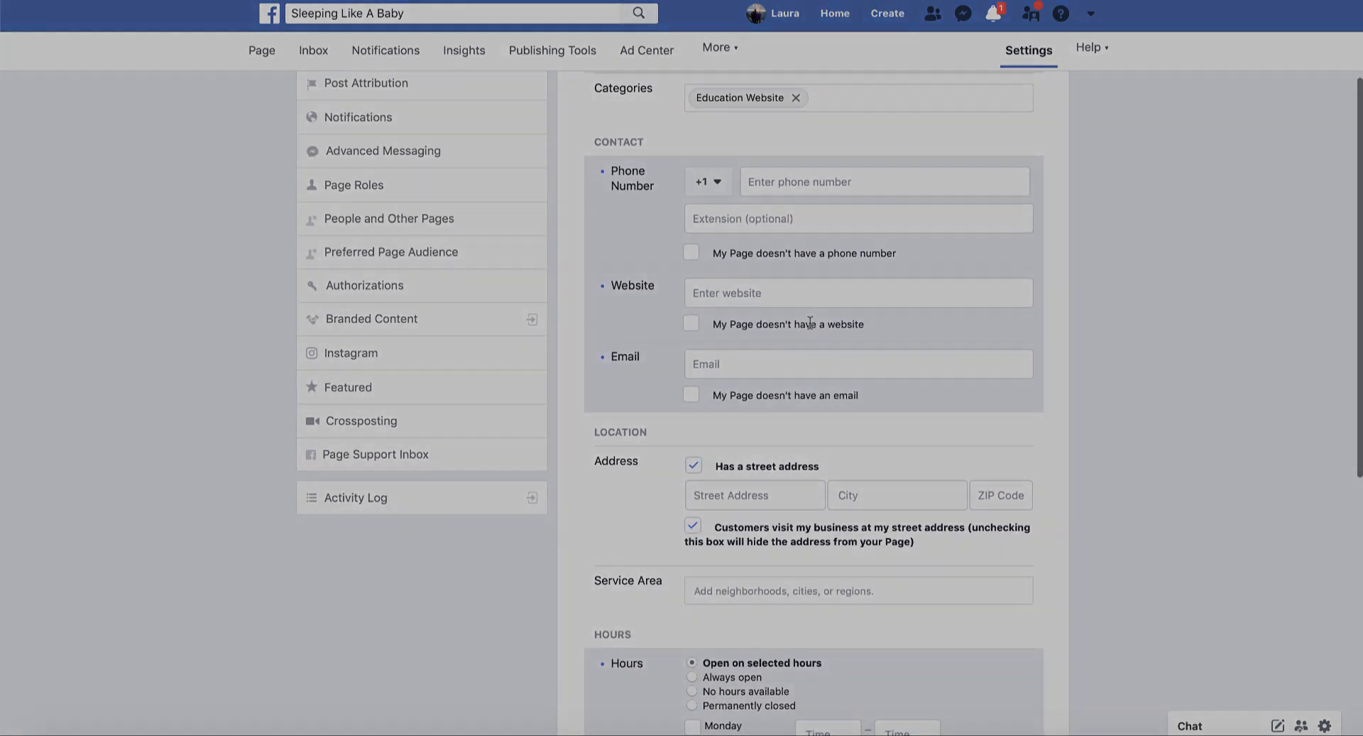
pyautogui.click(691, 254)
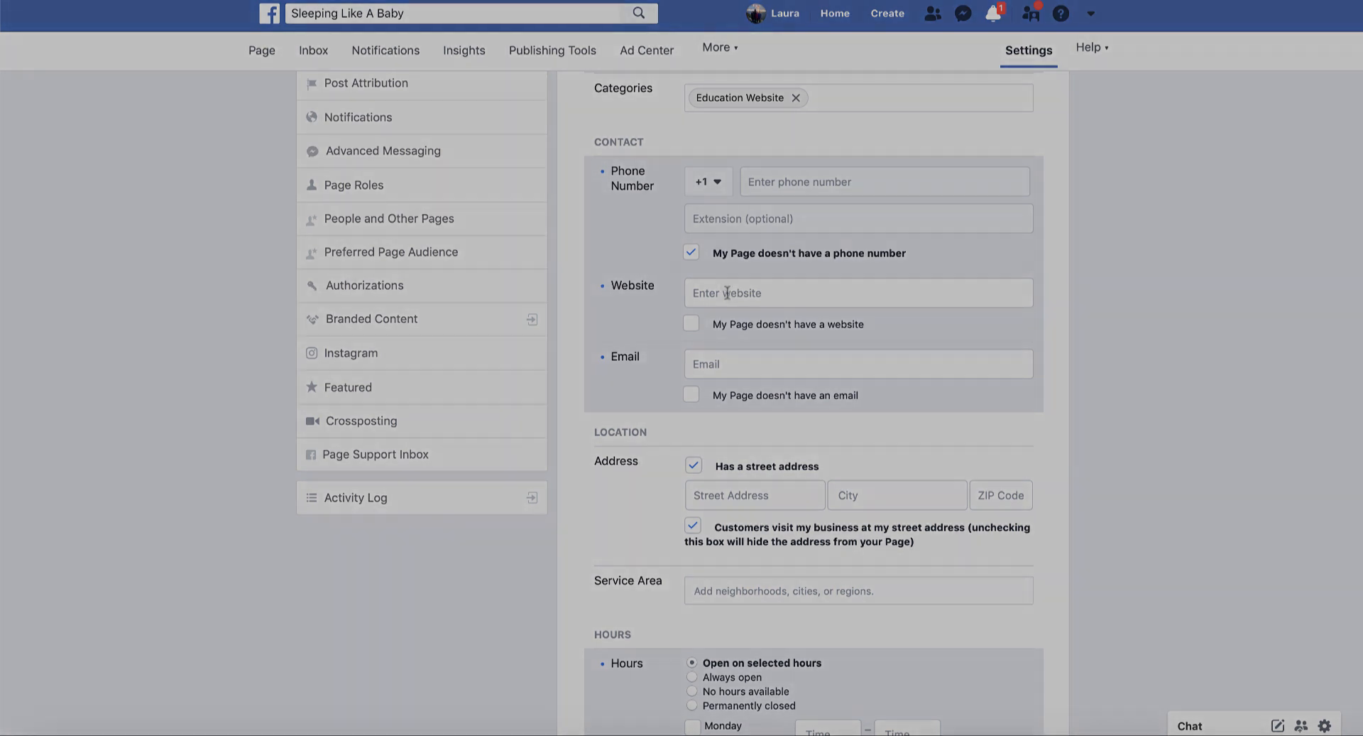
pyautogui.click(732, 293)
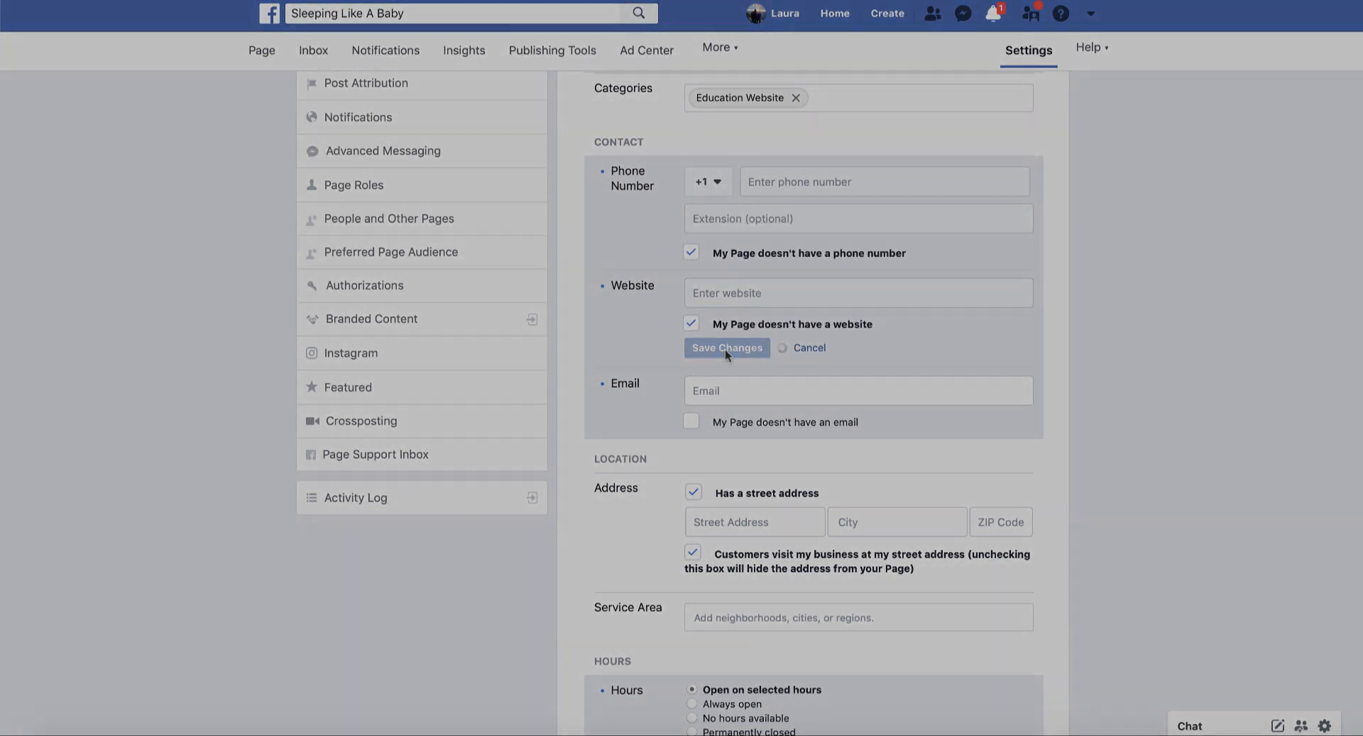
pyautogui.click(698, 367)
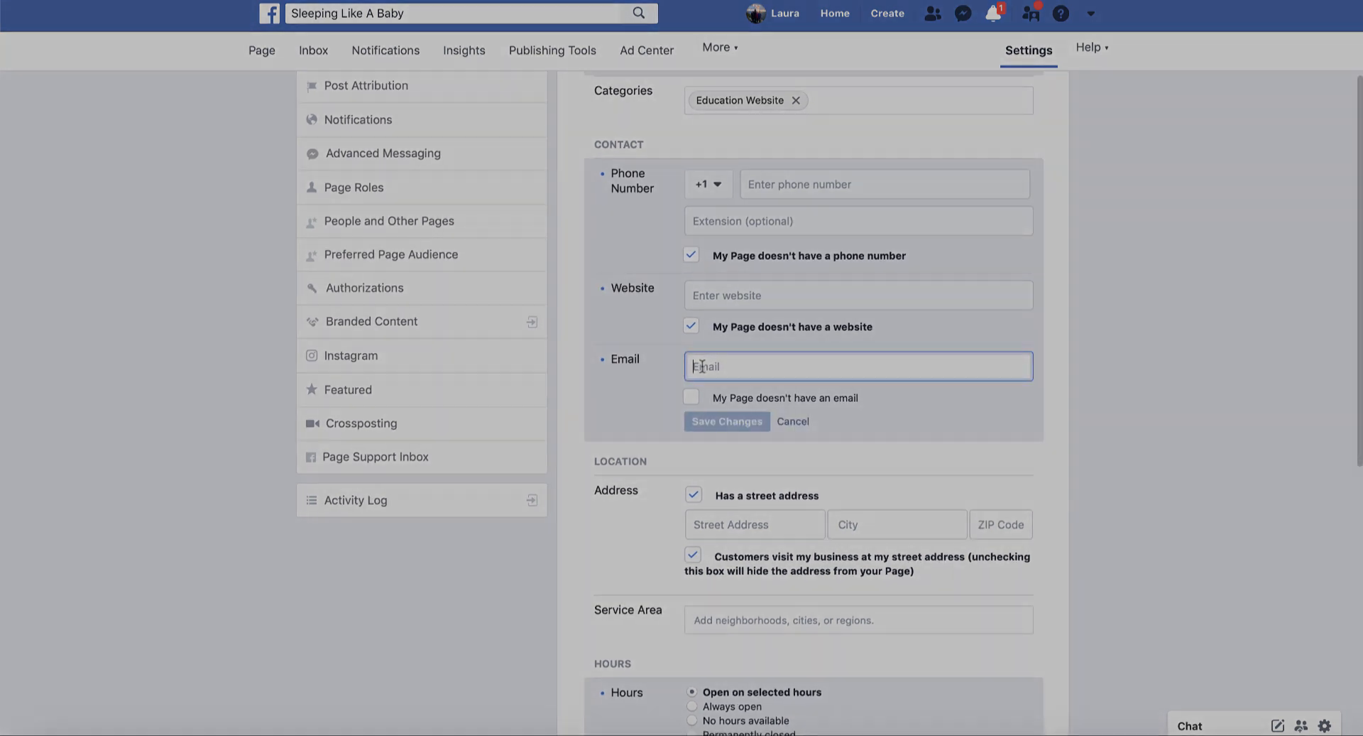
# Mark the page as having no street address, save that change, and set the business hours to Always open.
pyautogui.scroll(-3, 713, 382)
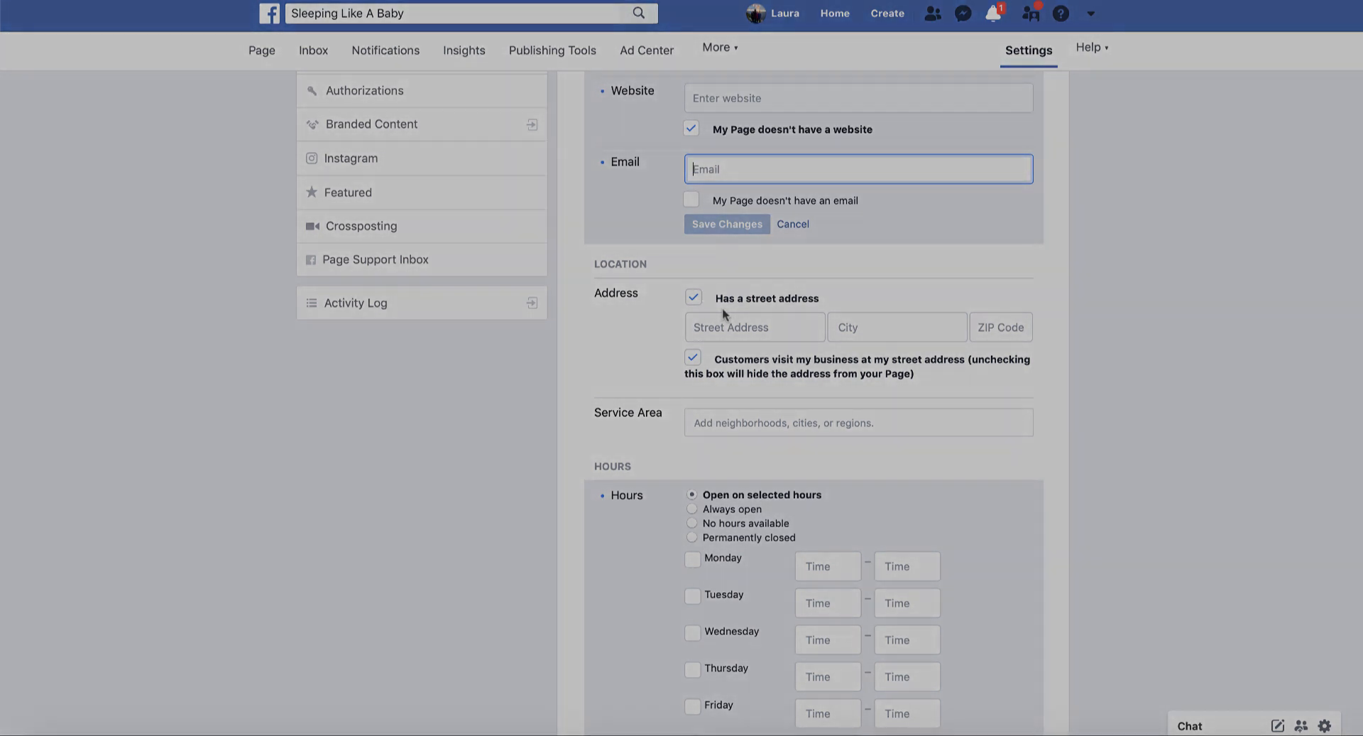
pyautogui.click(694, 299)
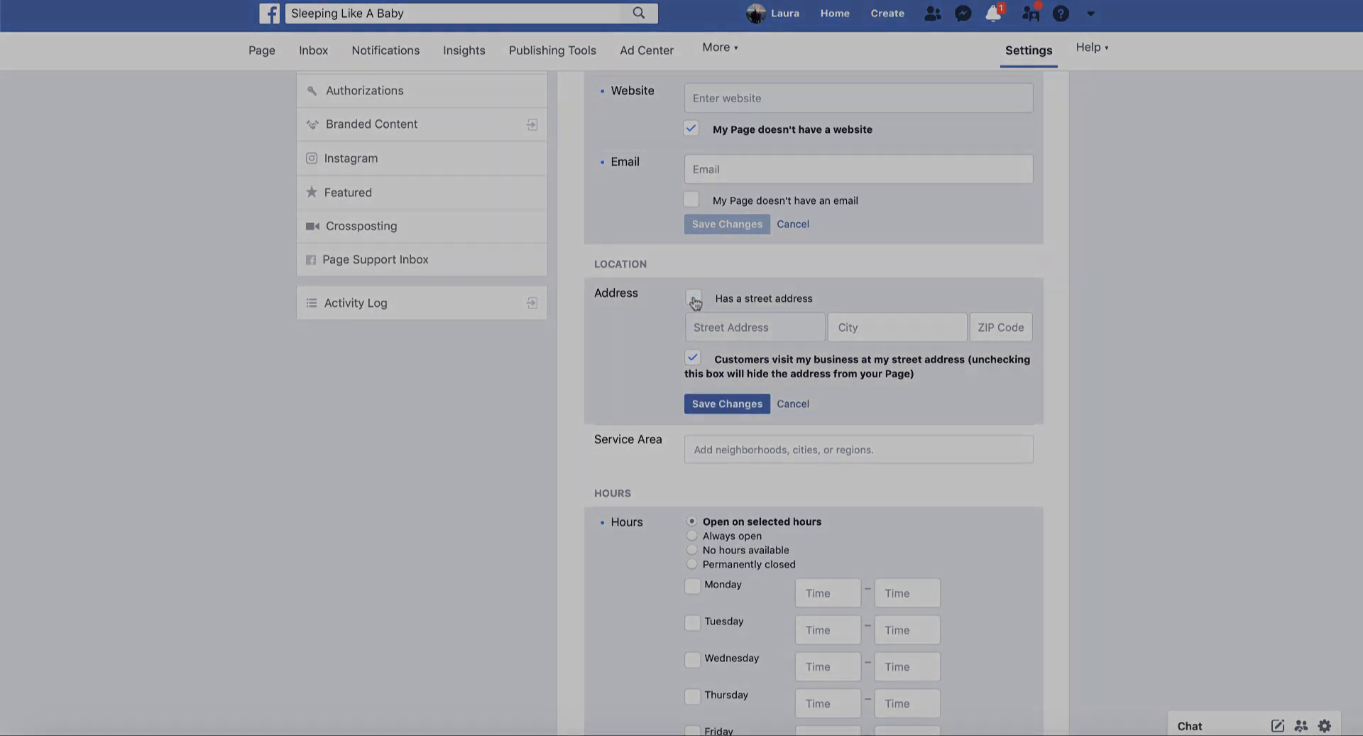
pyautogui.click(727, 404)
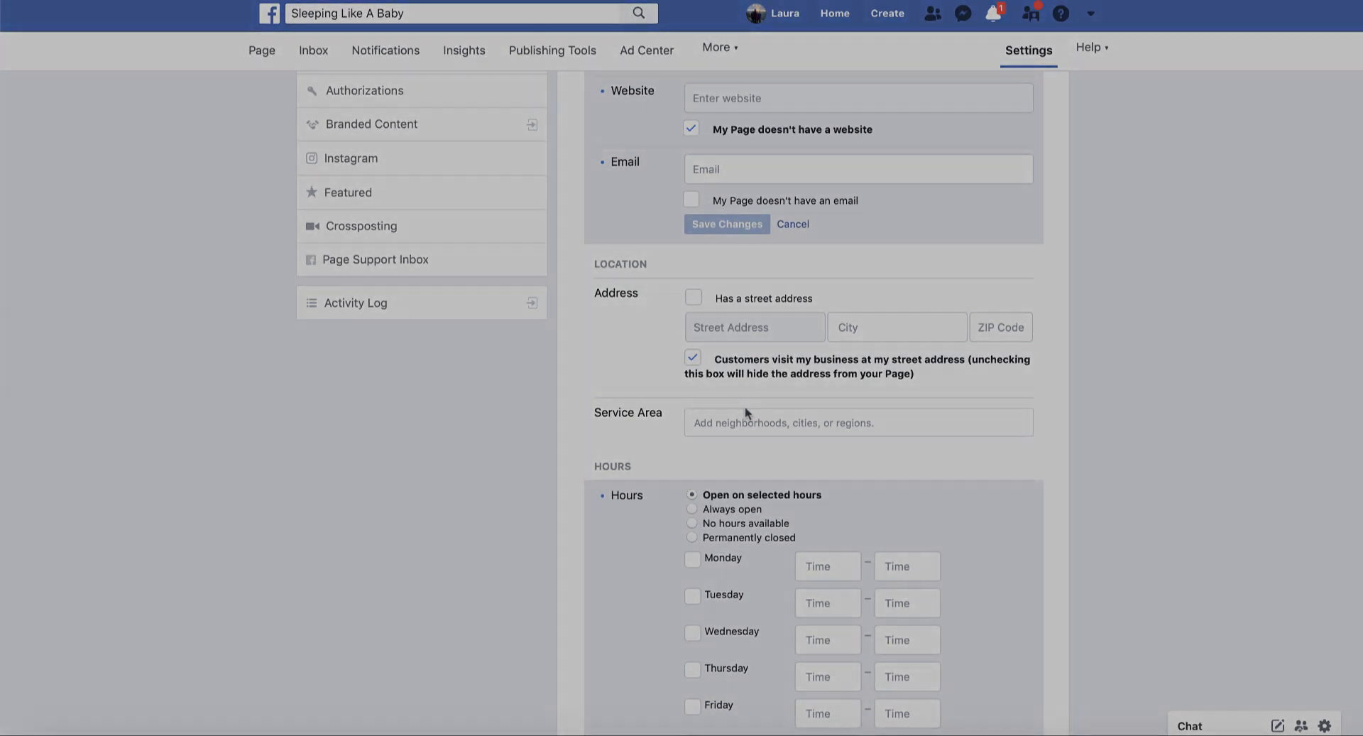
pyautogui.scroll(-4, 744, 406)
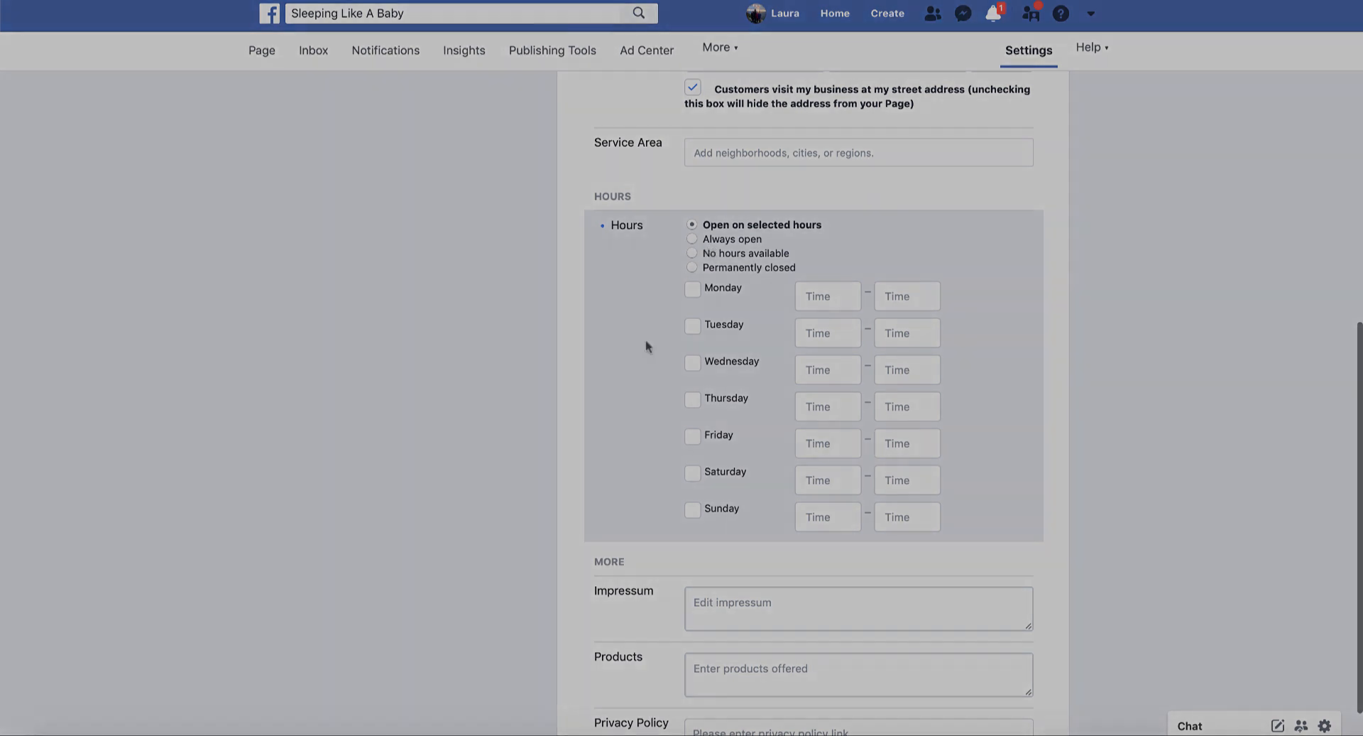
pyautogui.click(692, 239)
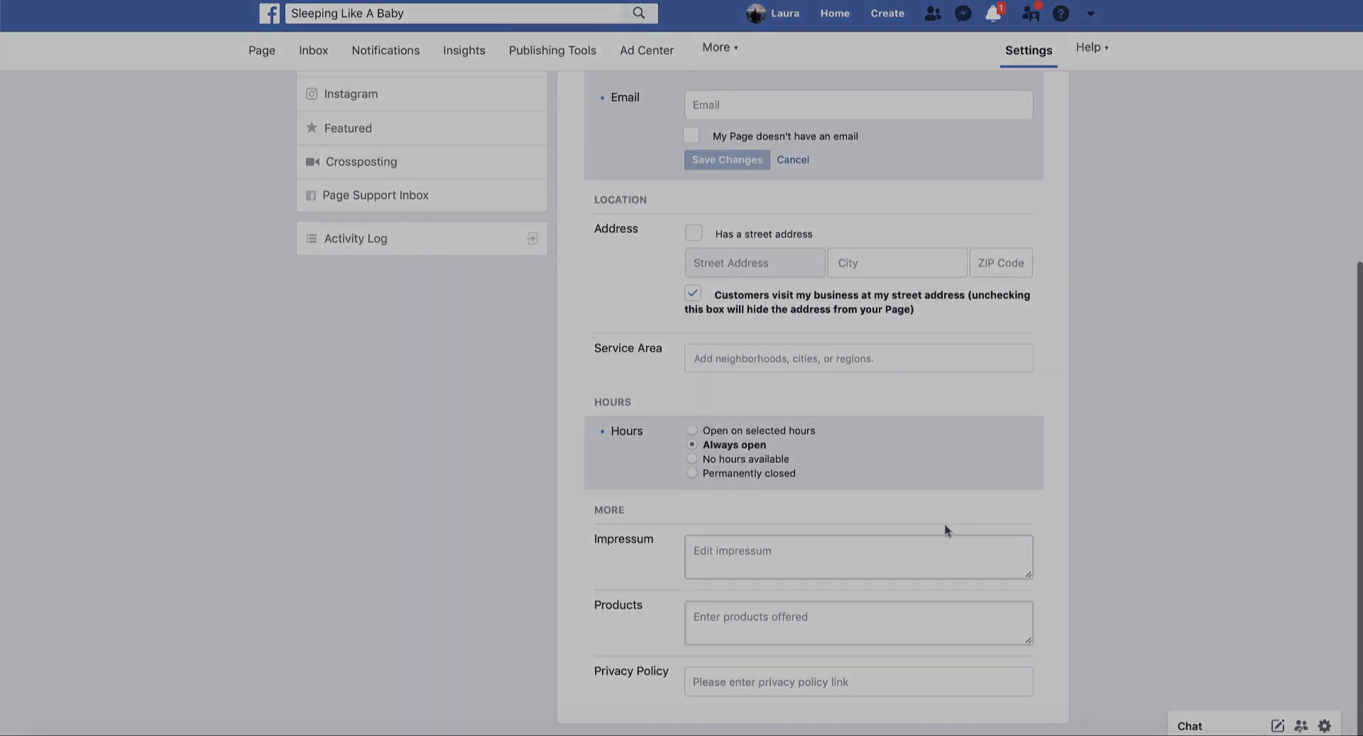
# Review the Page Roles settings for assigning new roles and existing roles, and open the Instagram settings.
pyautogui.scroll(5, 946, 526)
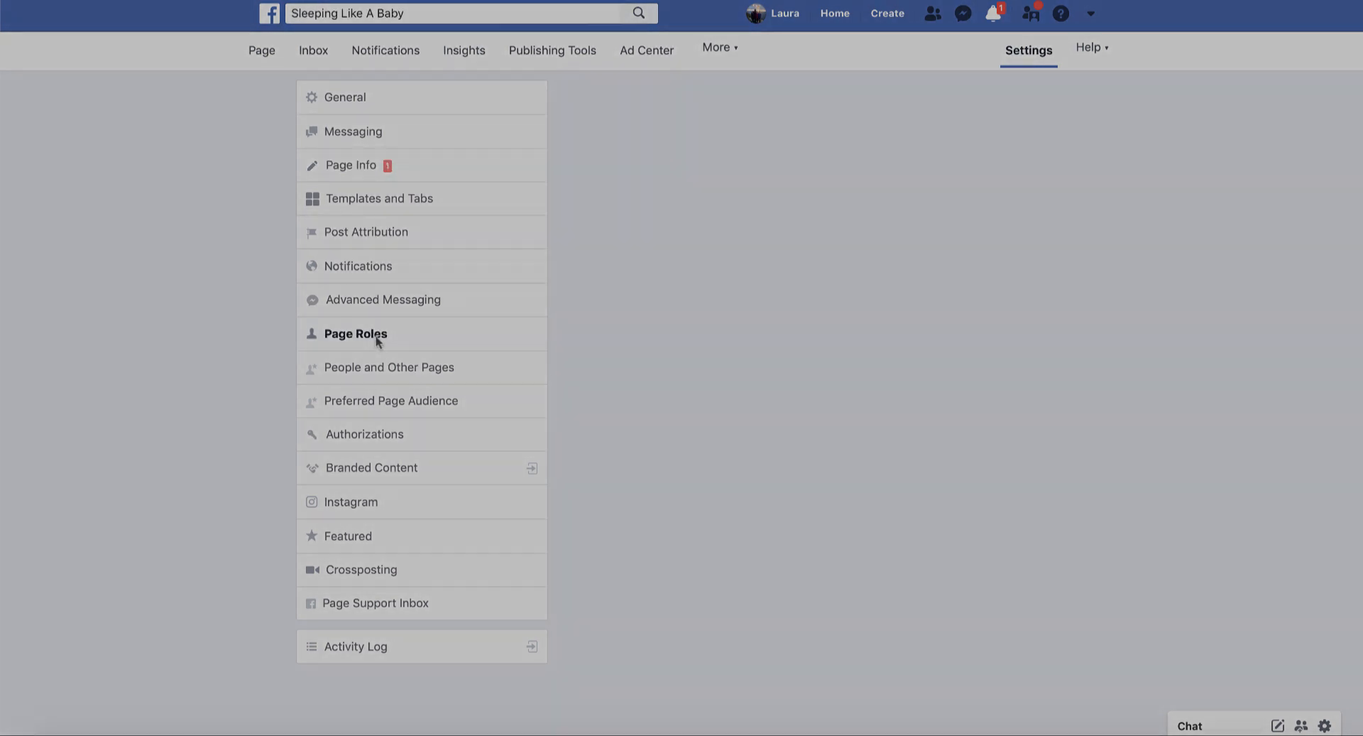
pyautogui.scroll(-1, 768, 331)
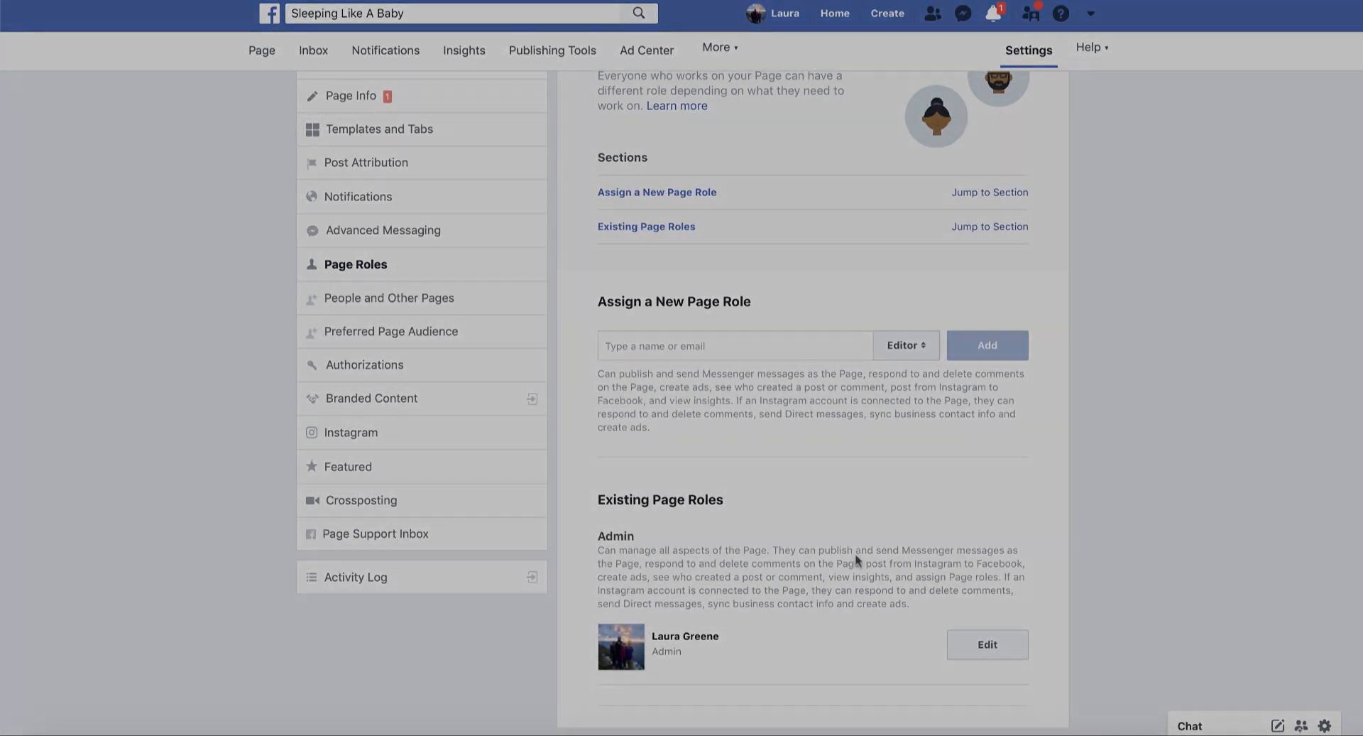
pyautogui.scroll(1, 857, 560)
pyautogui.click(904, 419)
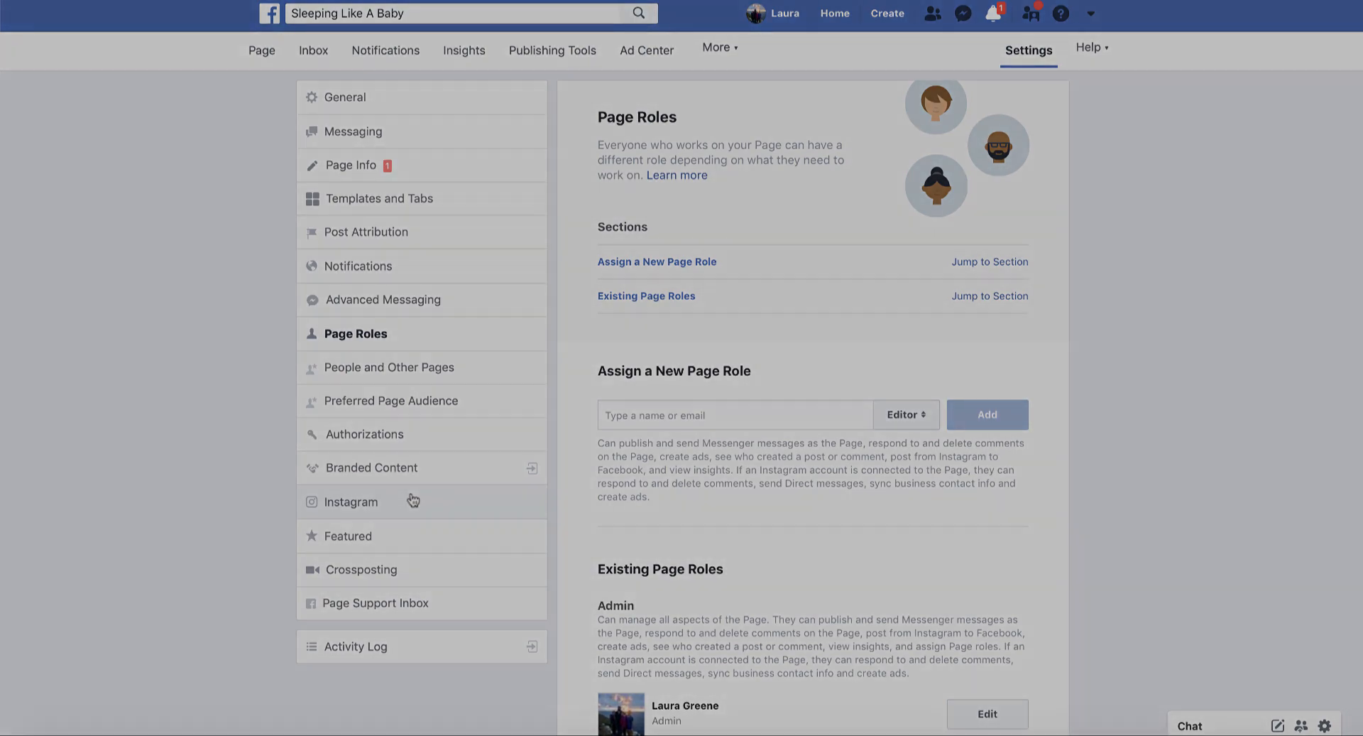
pyautogui.click(371, 503)
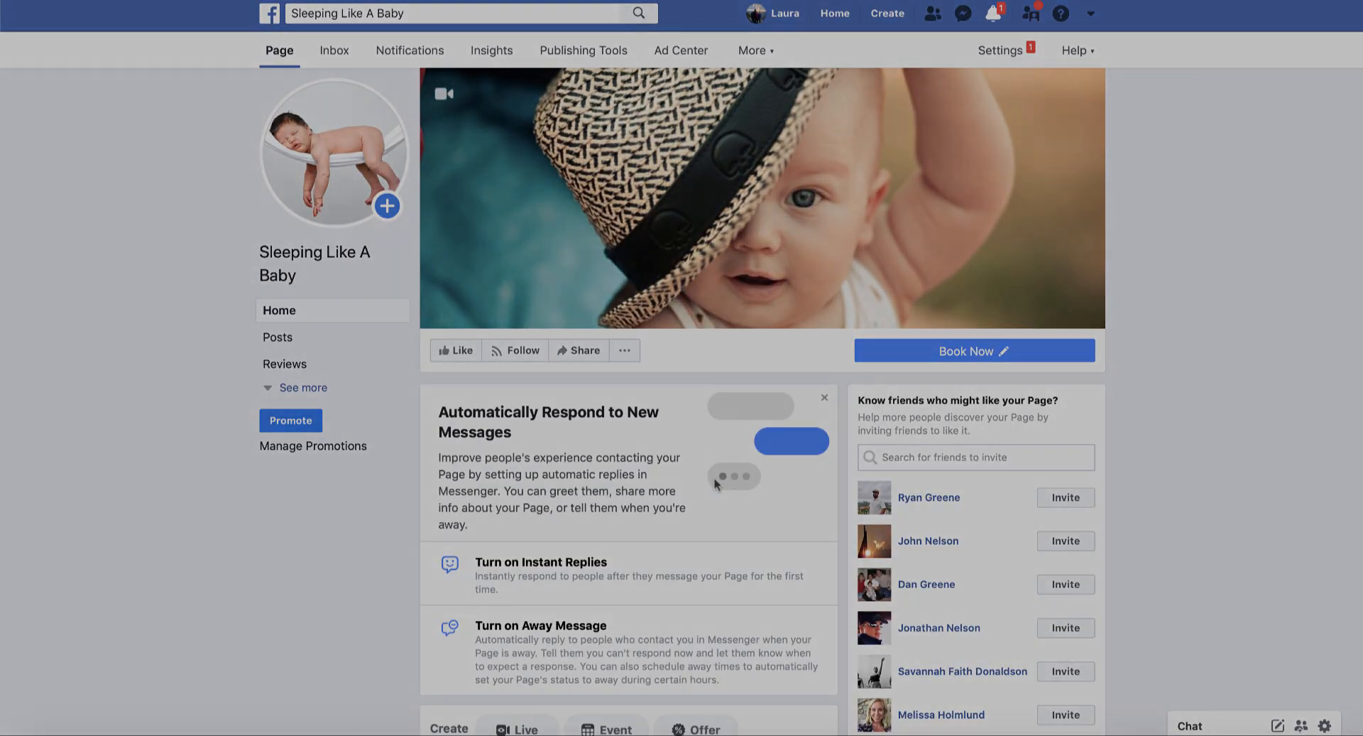
# Start a new post on the page reading "Welcome to Sleeping Like a Baby!", correcting any misspelled words.
pyautogui.scroll(-5, 704, 475)
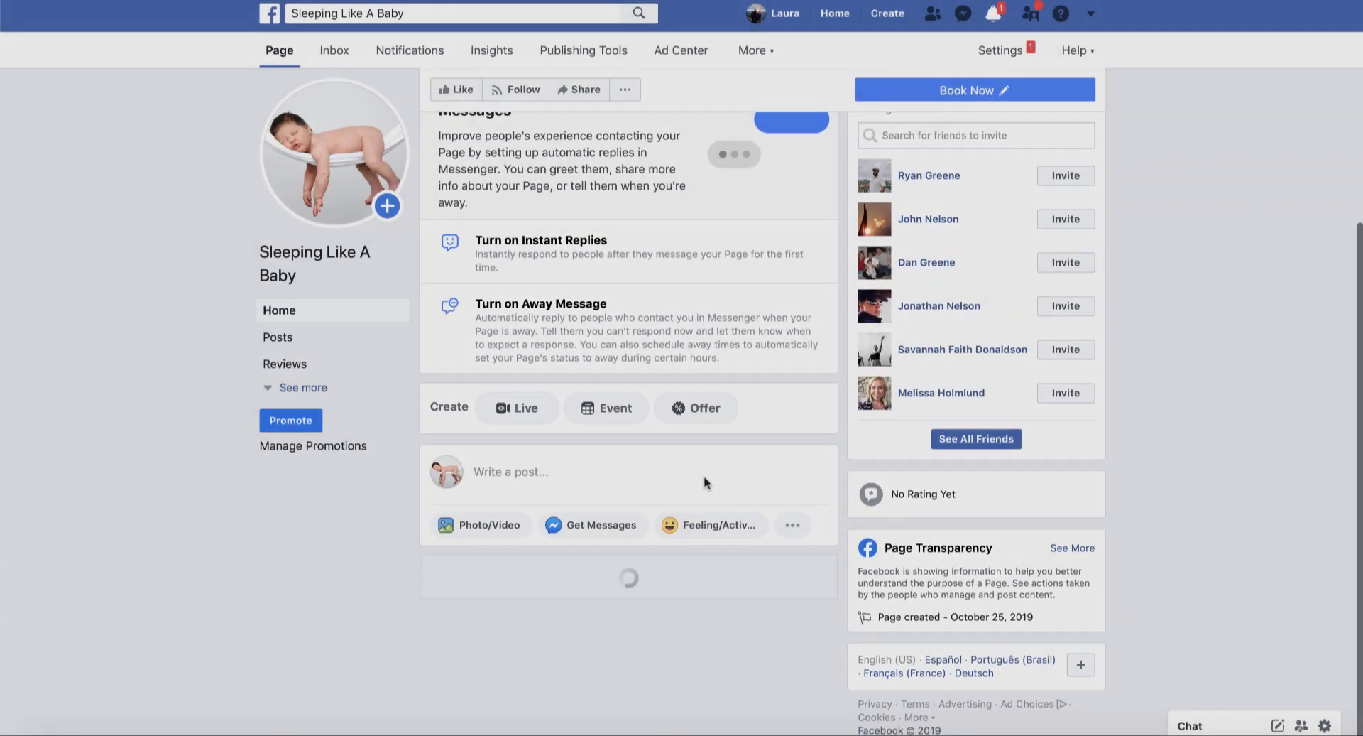
pyautogui.click(536, 475)
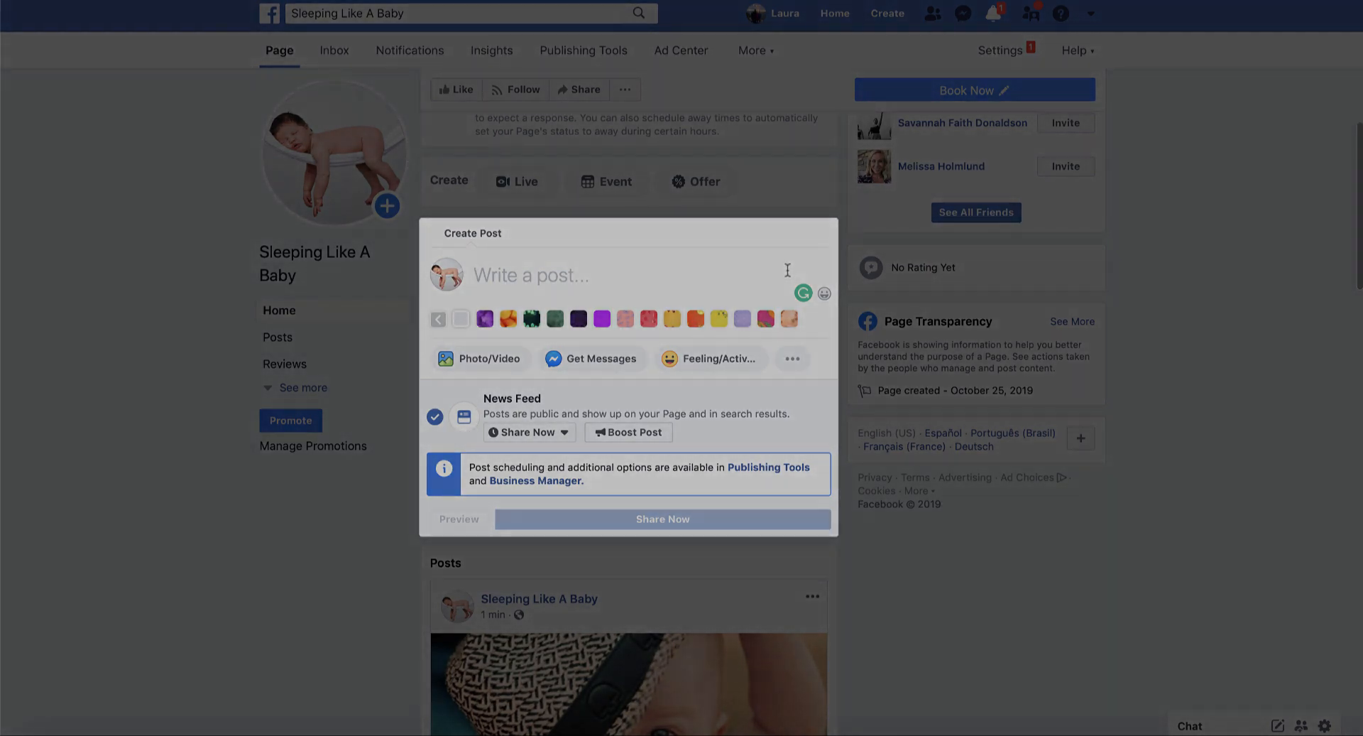
pyautogui.write('Welcome ')
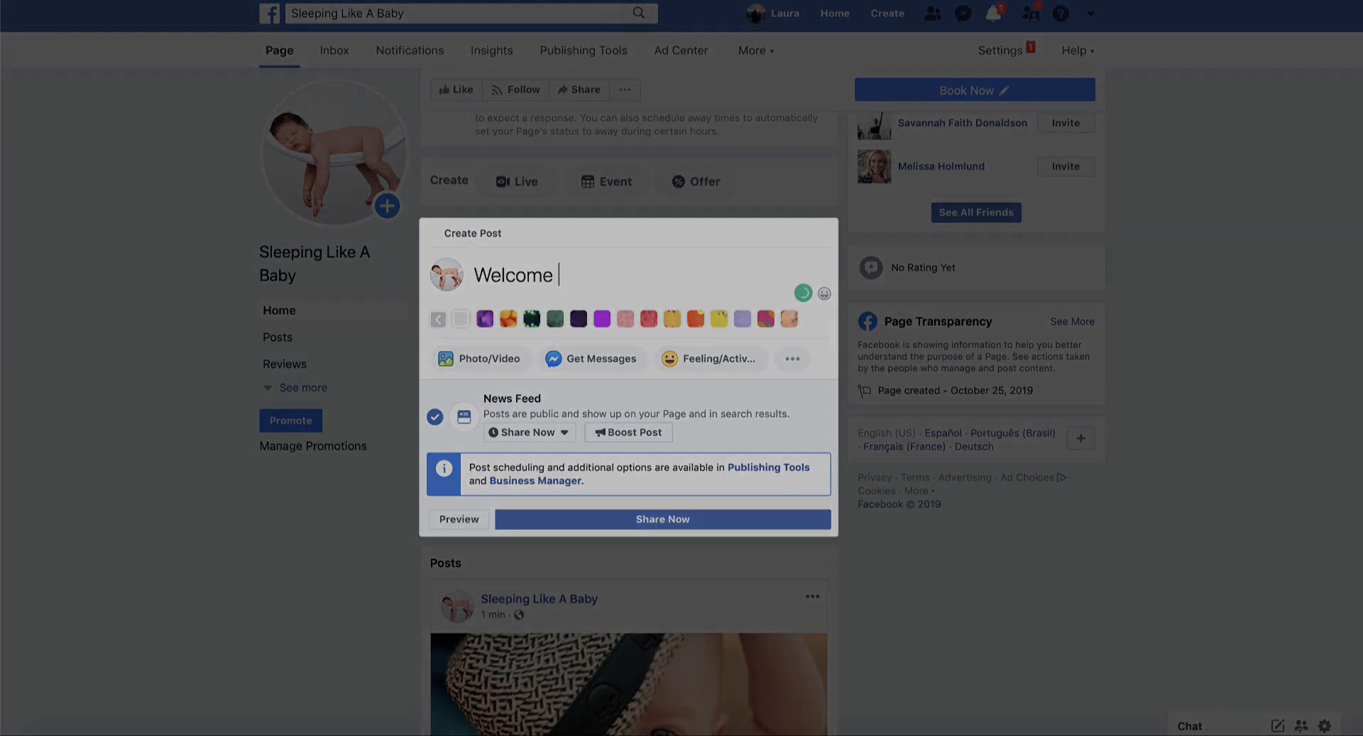
pyautogui.write('Sleeeping Lie')
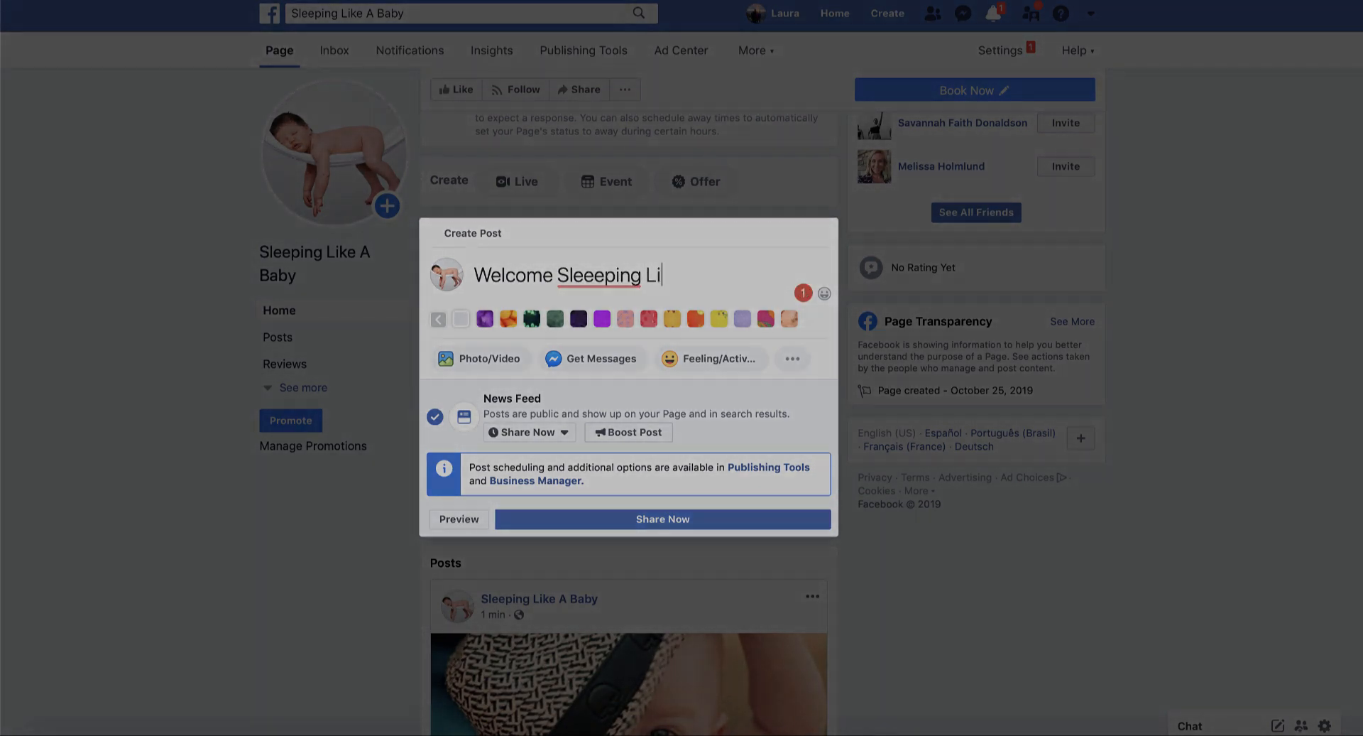
pyautogui.press('BackSpace')
pyautogui.press('BackSpace')
pyautogui.press('BackSpace')
pyautogui.press('BackSpace')
pyautogui.press('BackSpace')
pyautogui.press('BackSpace')
pyautogui.press('BackSpace')
pyautogui.press('BackSpace')
pyautogui.press('BackSpace')
pyautogui.press('BackSpace')
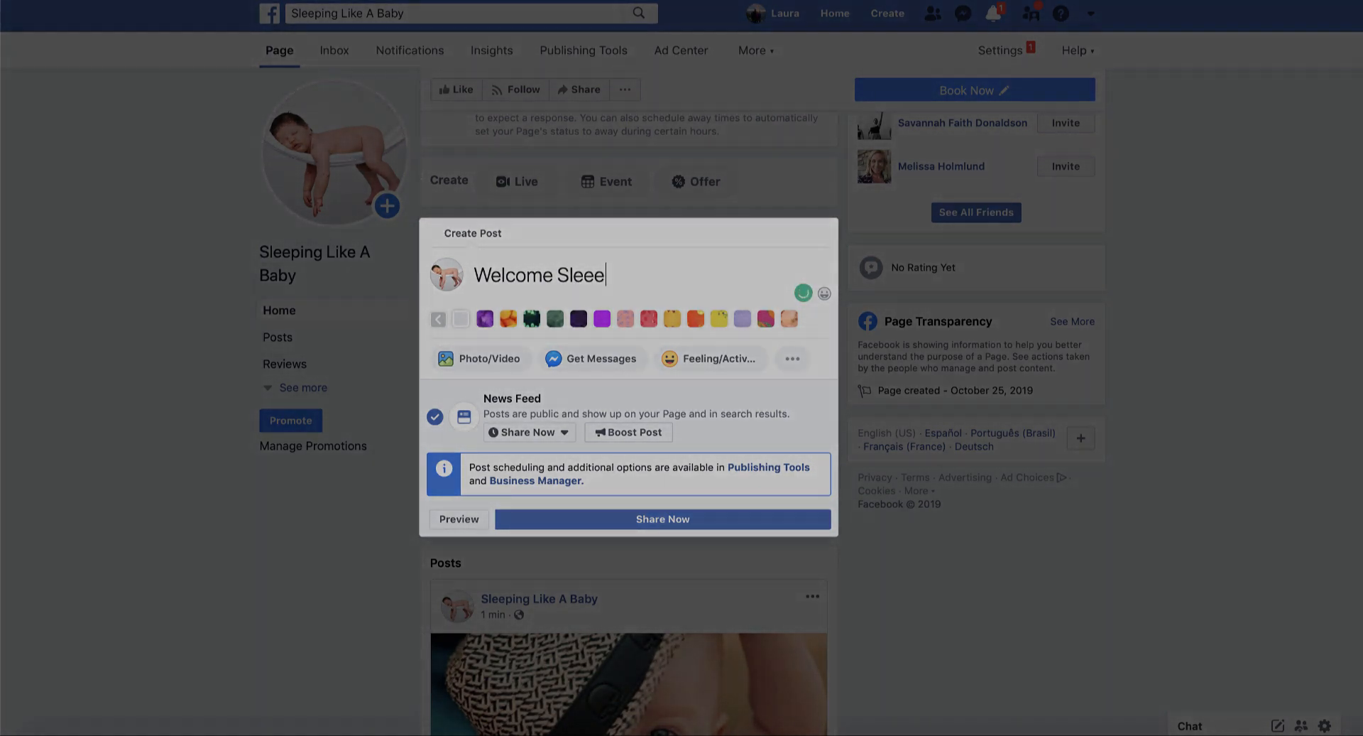
pyautogui.write('e')
pyautogui.press('BackSpace')
pyautogui.press('BackSpace')
pyautogui.press('BackSpace')
pyautogui.press('BackSpace')
pyautogui.write('to Sleeping')
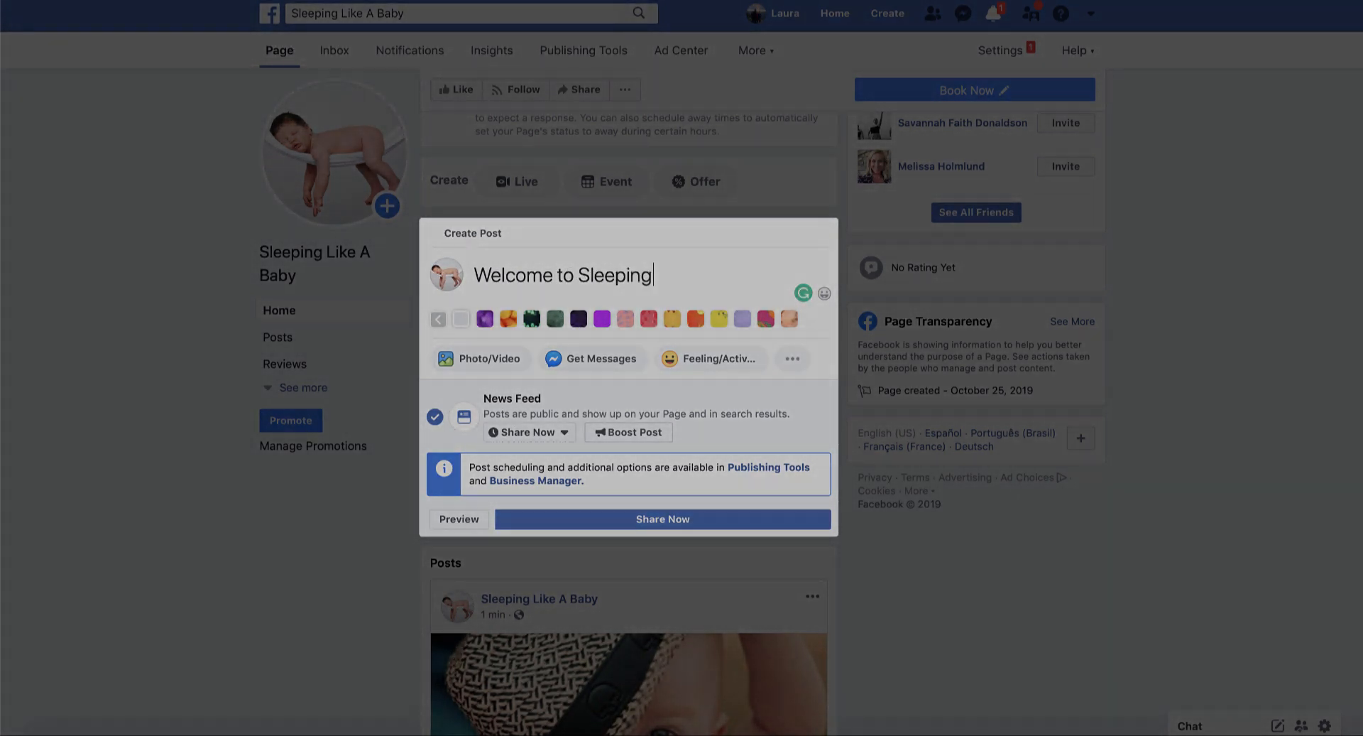
pyautogui.write(' Liek a Baby!')
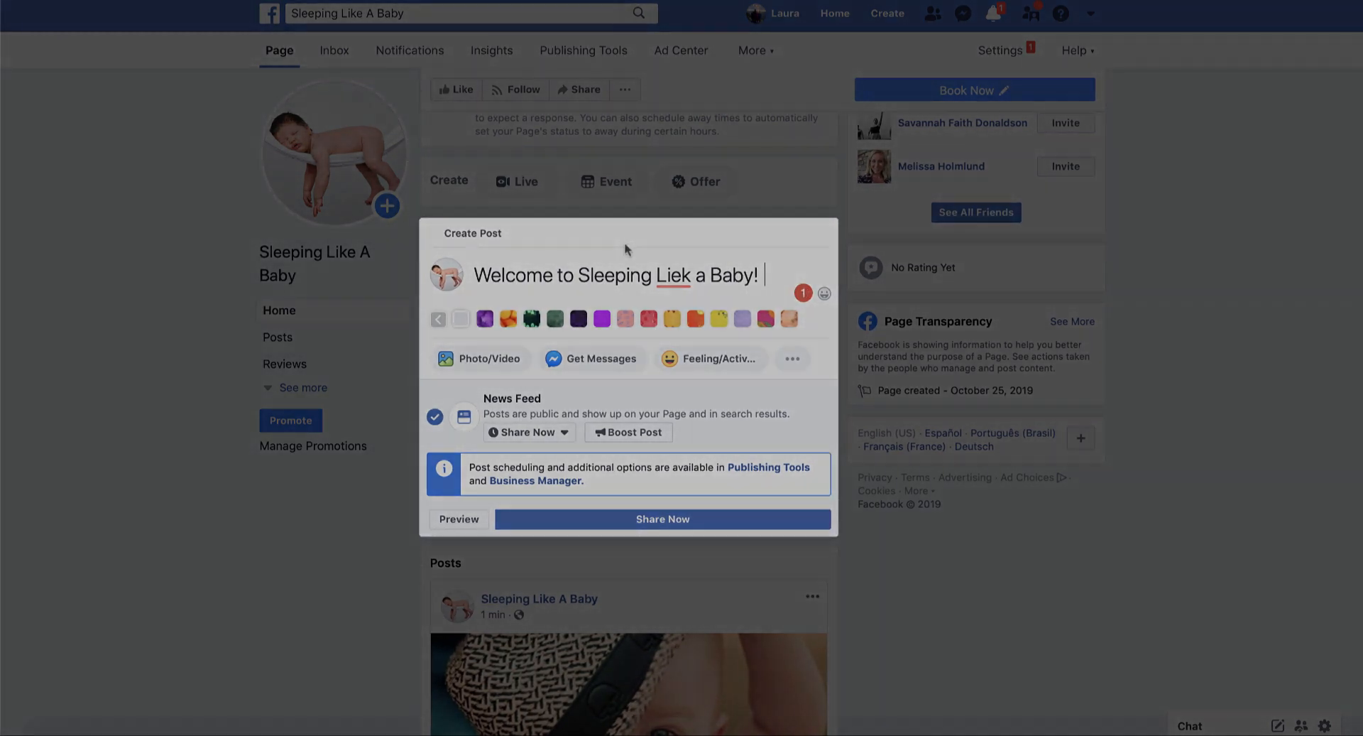
pyautogui.rightClick(676, 277)
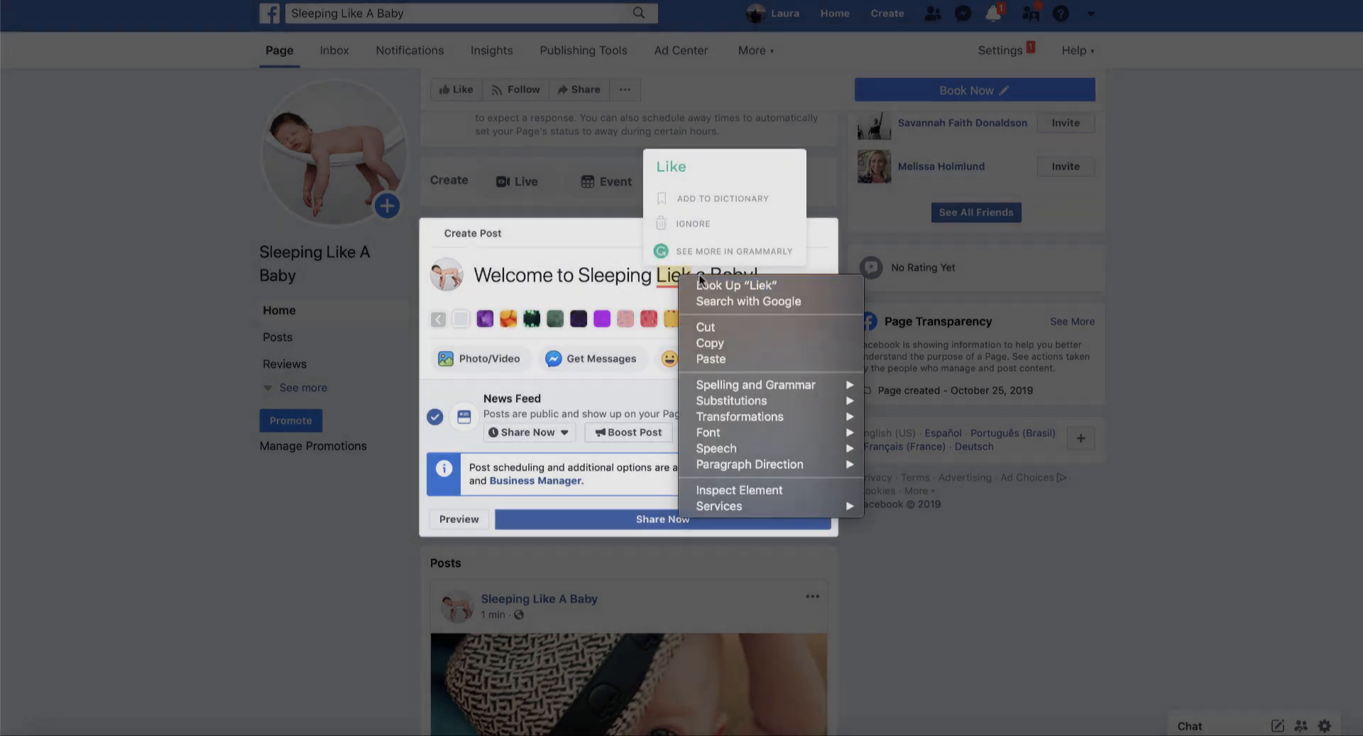
pyautogui.click(668, 174)
pyautogui.click(667, 174)
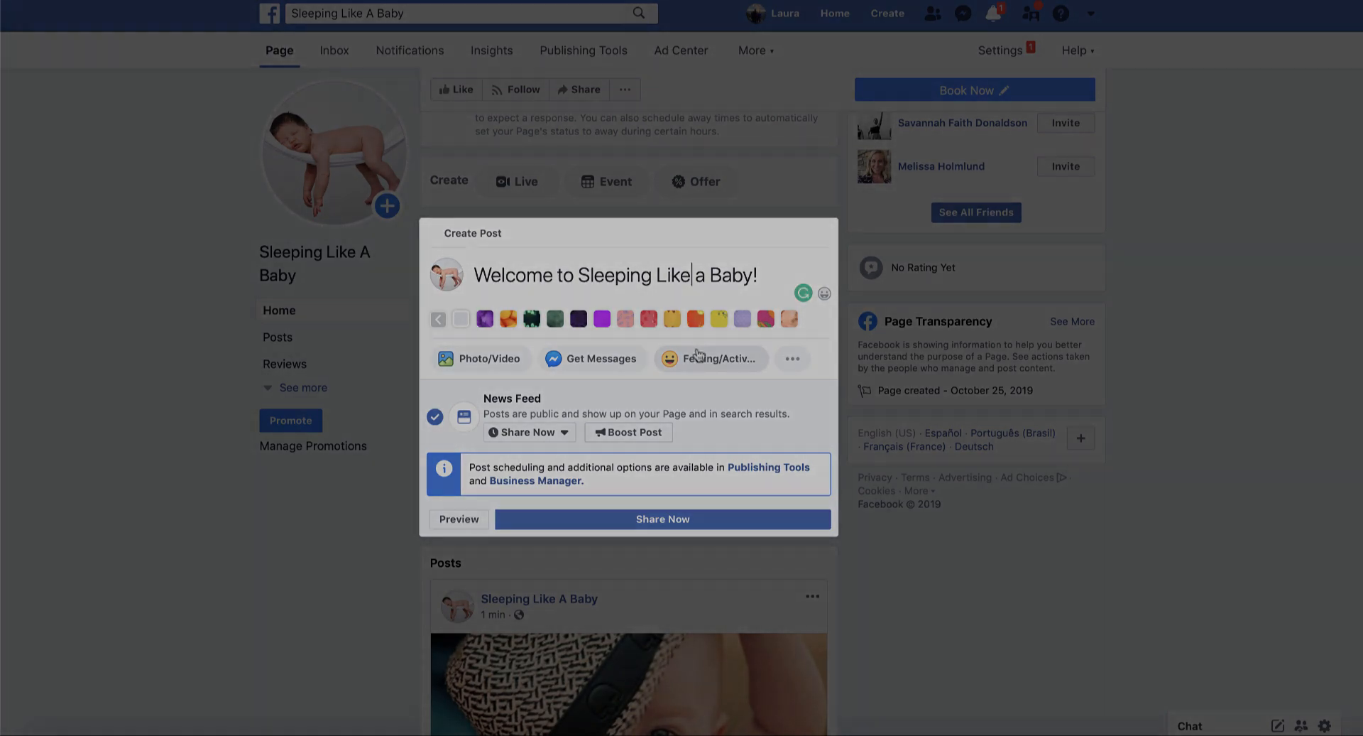
# Examine the post's publishing time options Now, Backdate and Save Draft without changing the selection.
pyautogui.click(565, 433)
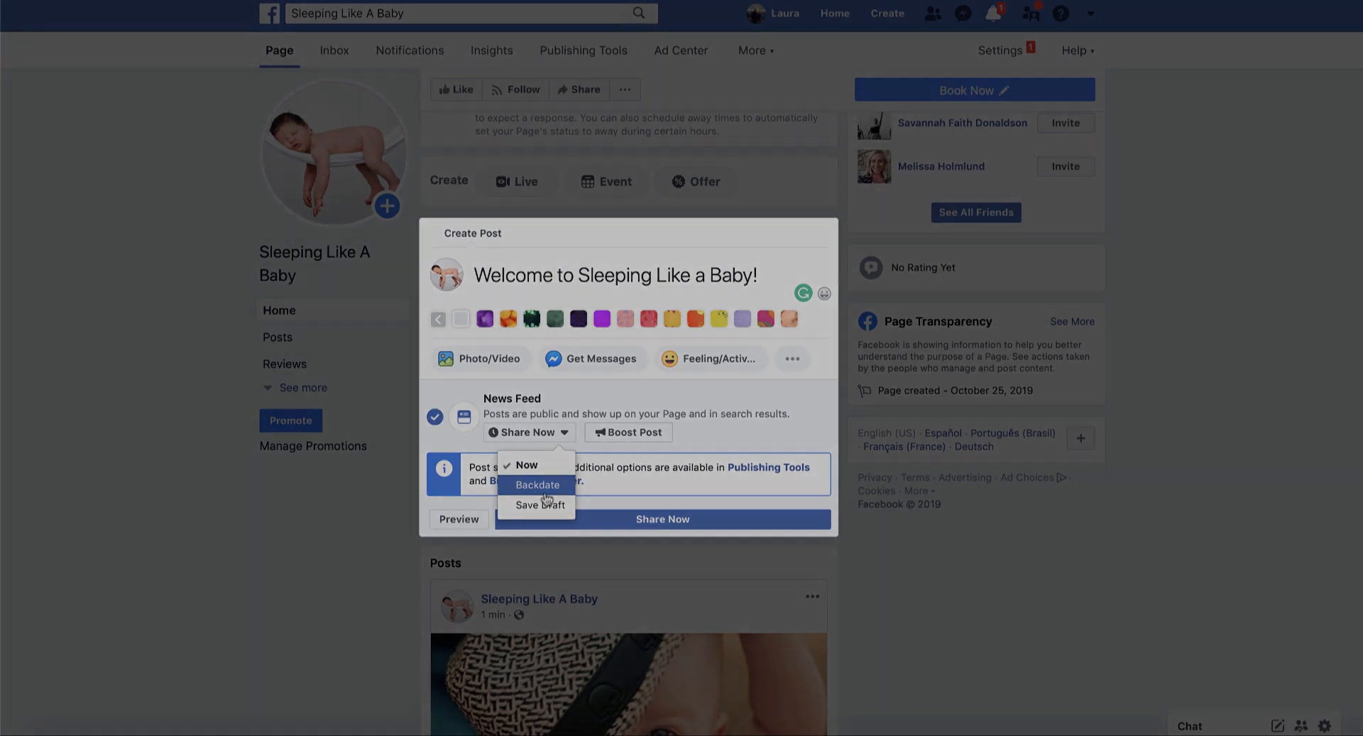
pyautogui.click(647, 493)
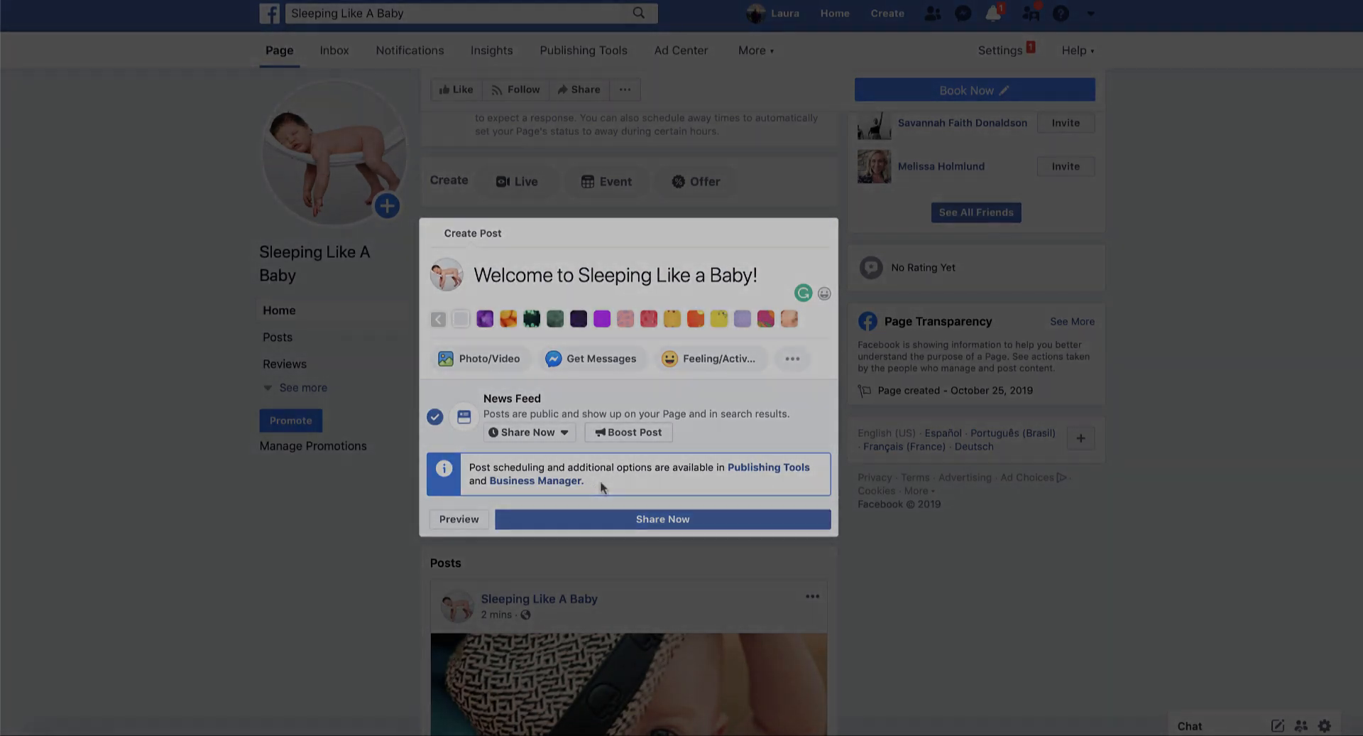
pyautogui.click(544, 438)
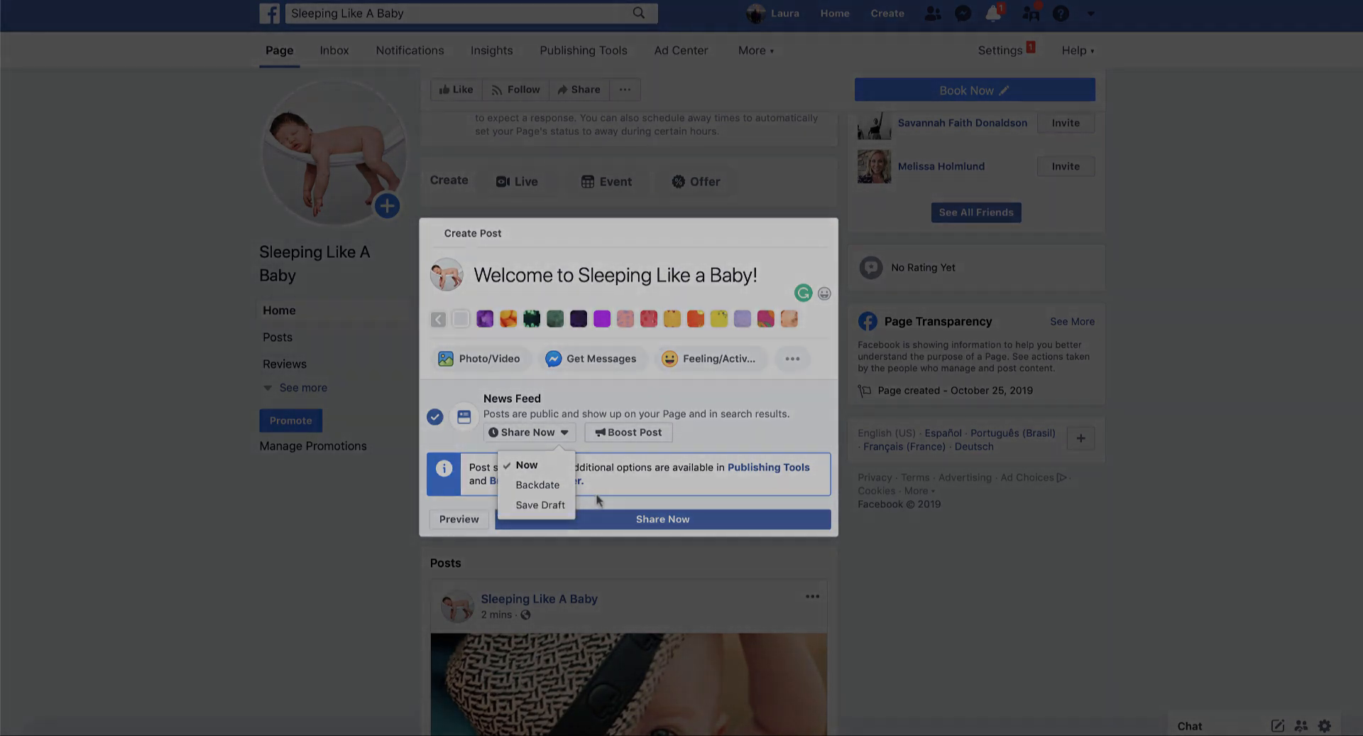
pyautogui.click(710, 432)
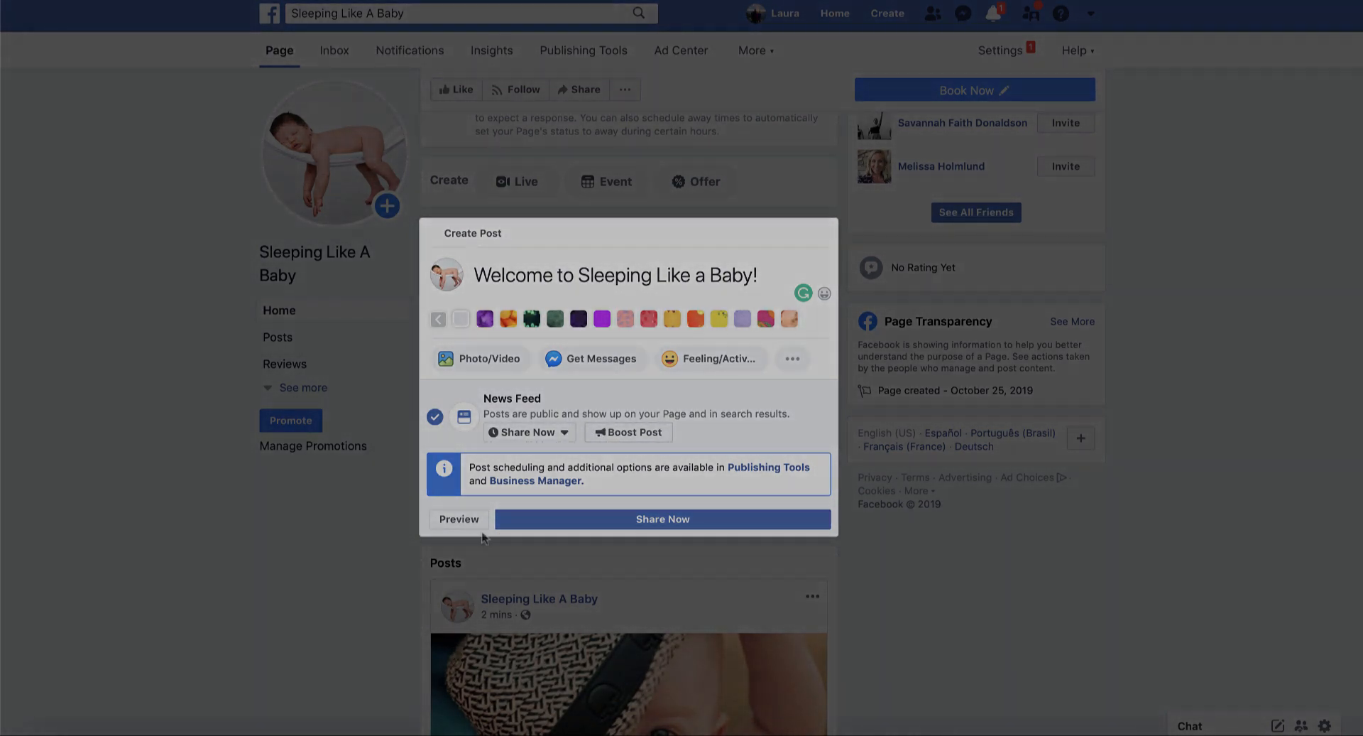
# Try a few backgrounds for the welcome post, choose the purple cloud background and share the post now.
pyautogui.click(486, 321)
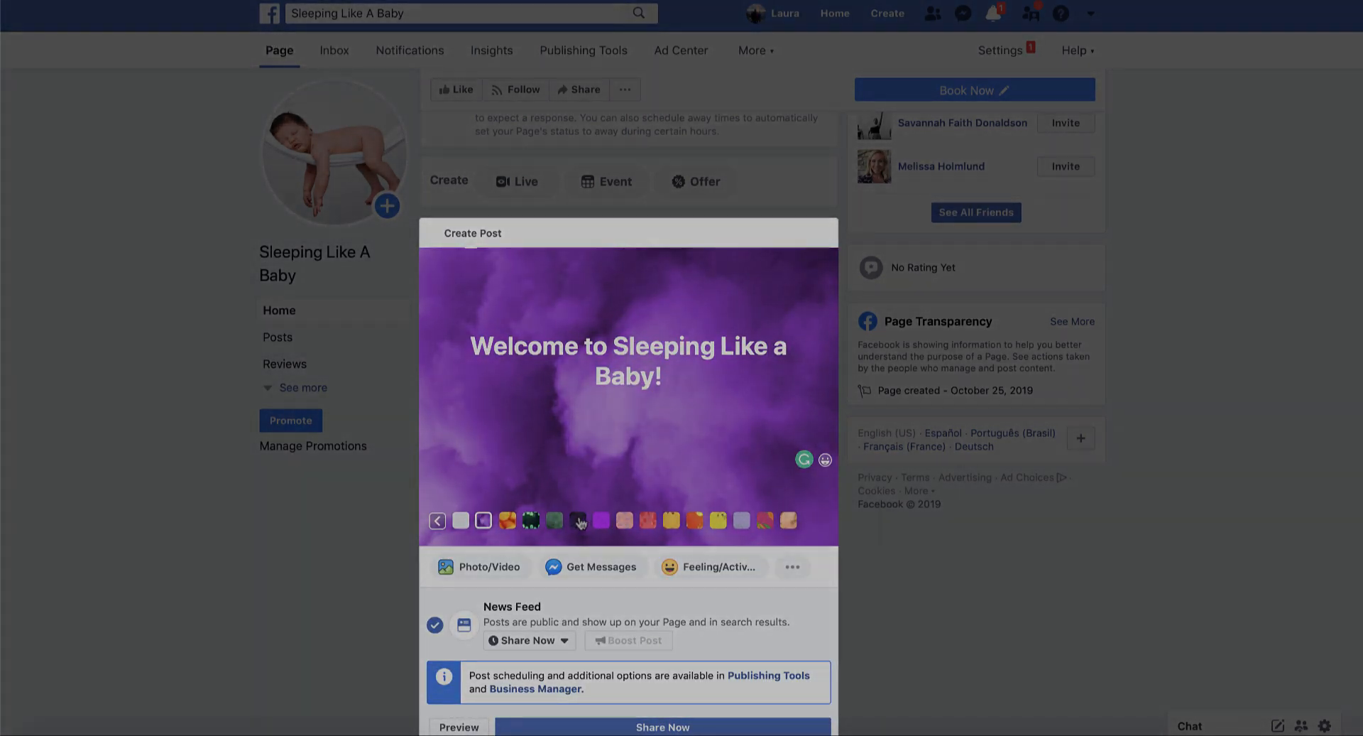
pyautogui.click(626, 524)
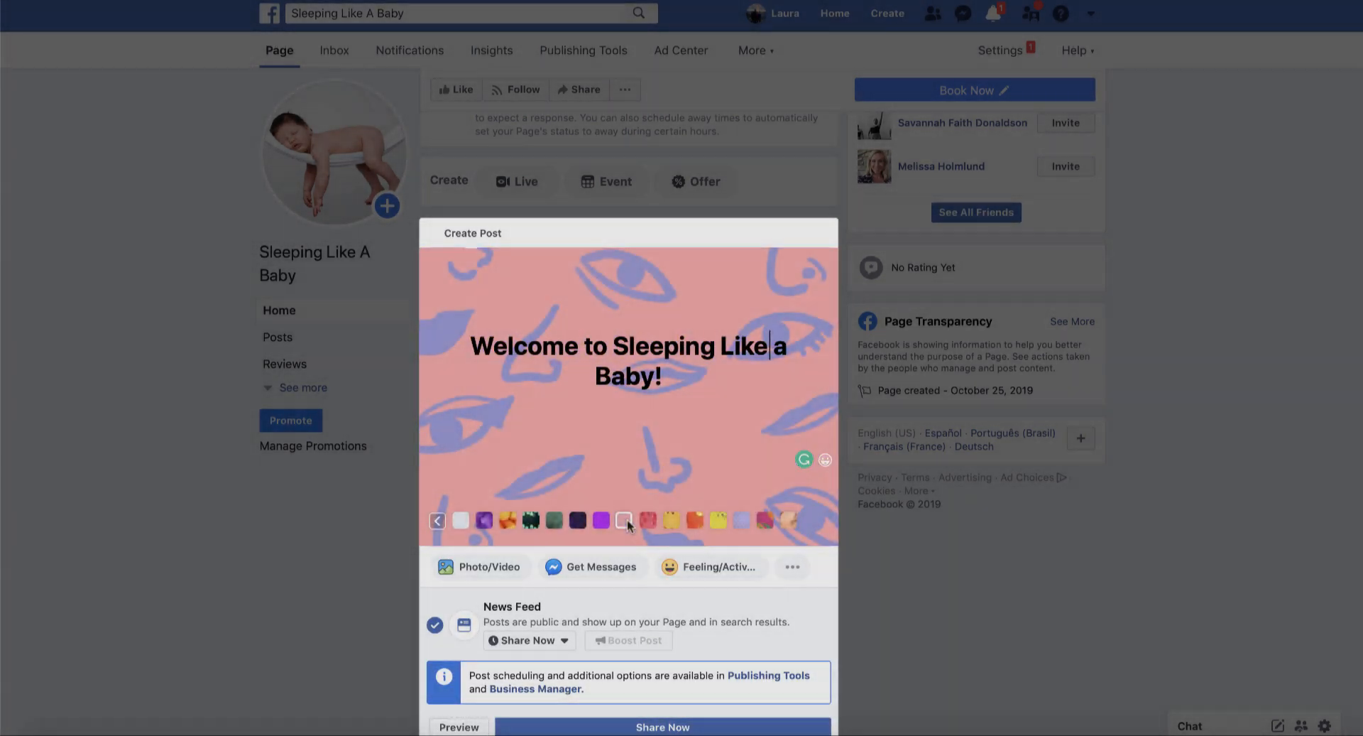
pyautogui.click(484, 521)
pyautogui.scroll(-5, 679, 534)
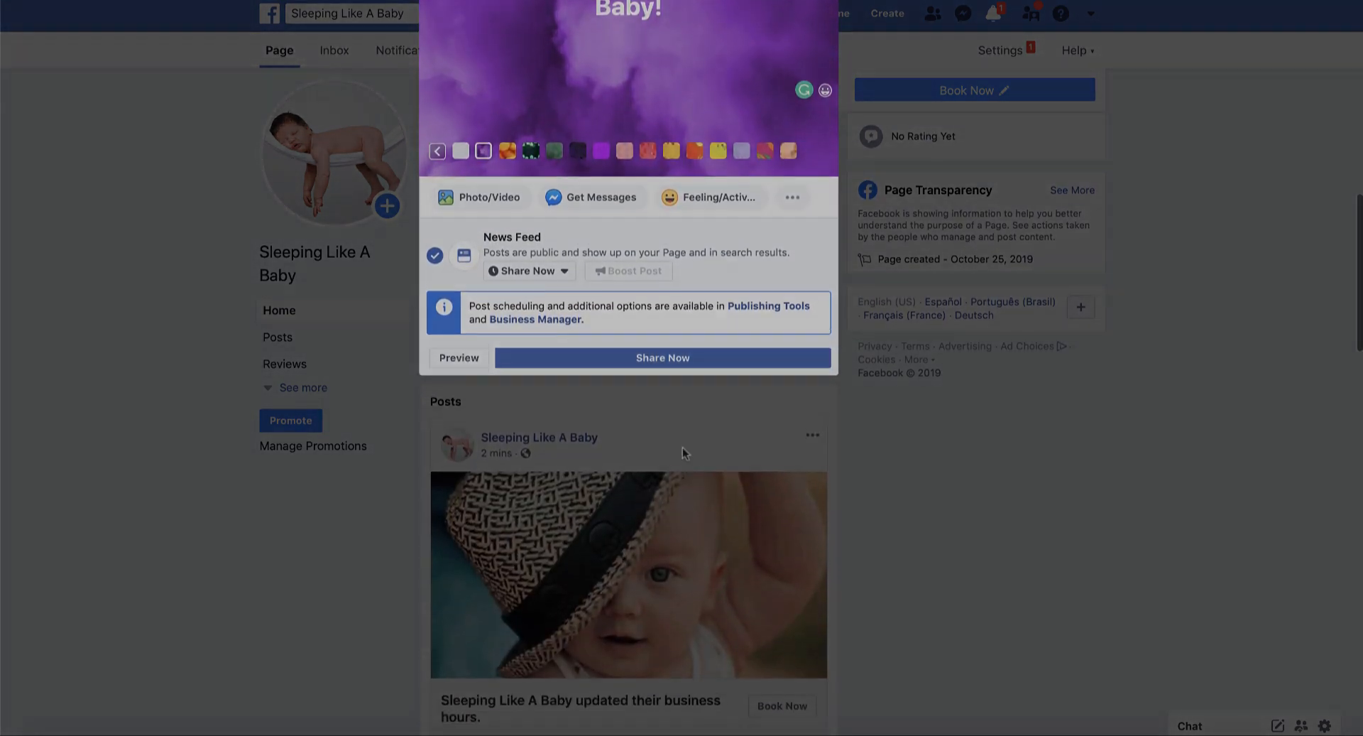
pyautogui.click(649, 349)
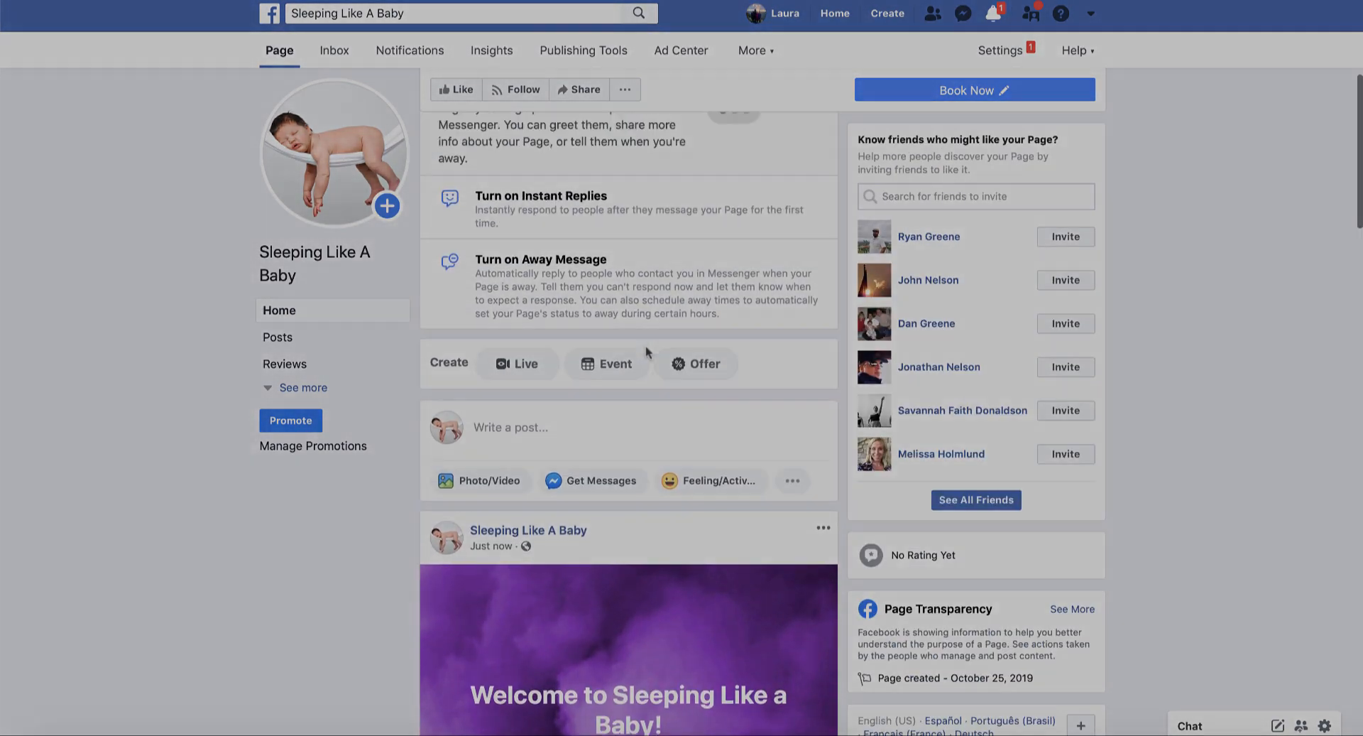
# Delete the automatic post about the updated business hours from the page.
pyautogui.scroll(-12, 645, 345)
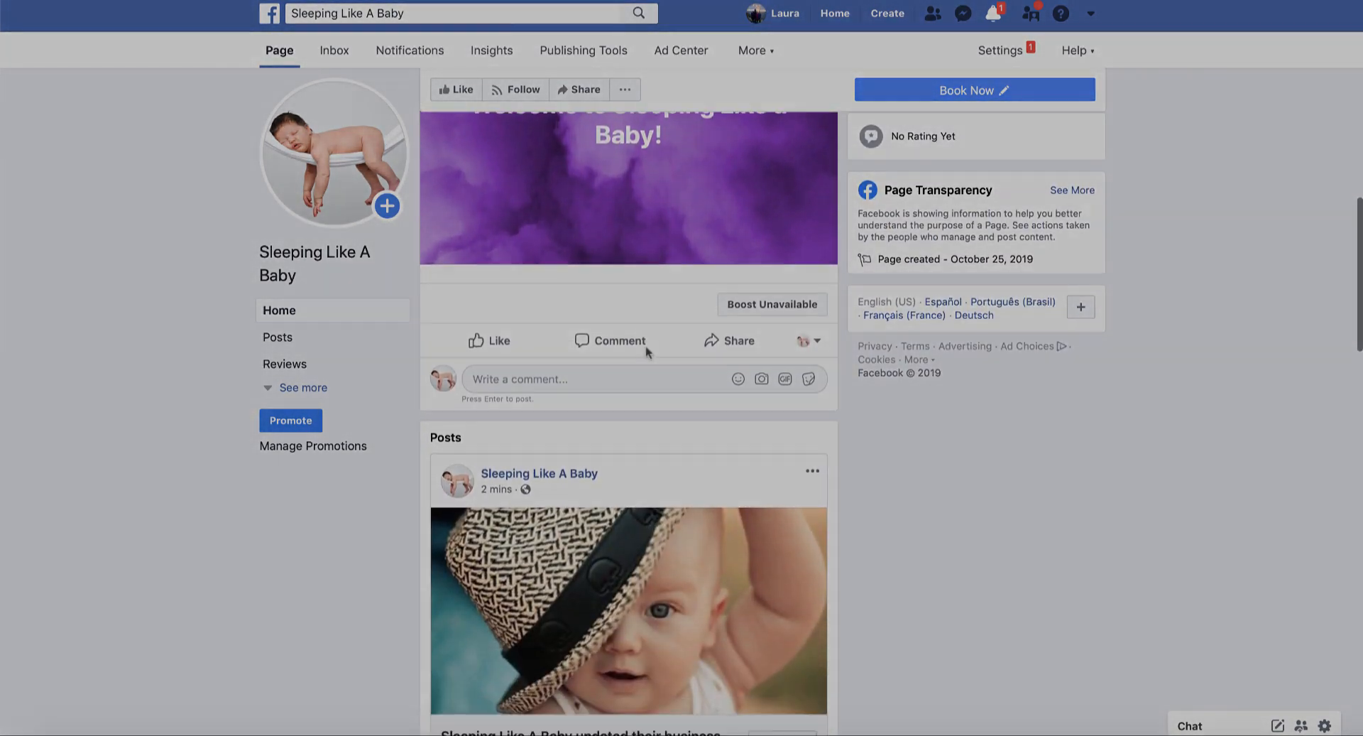
pyautogui.scroll(-1, 646, 353)
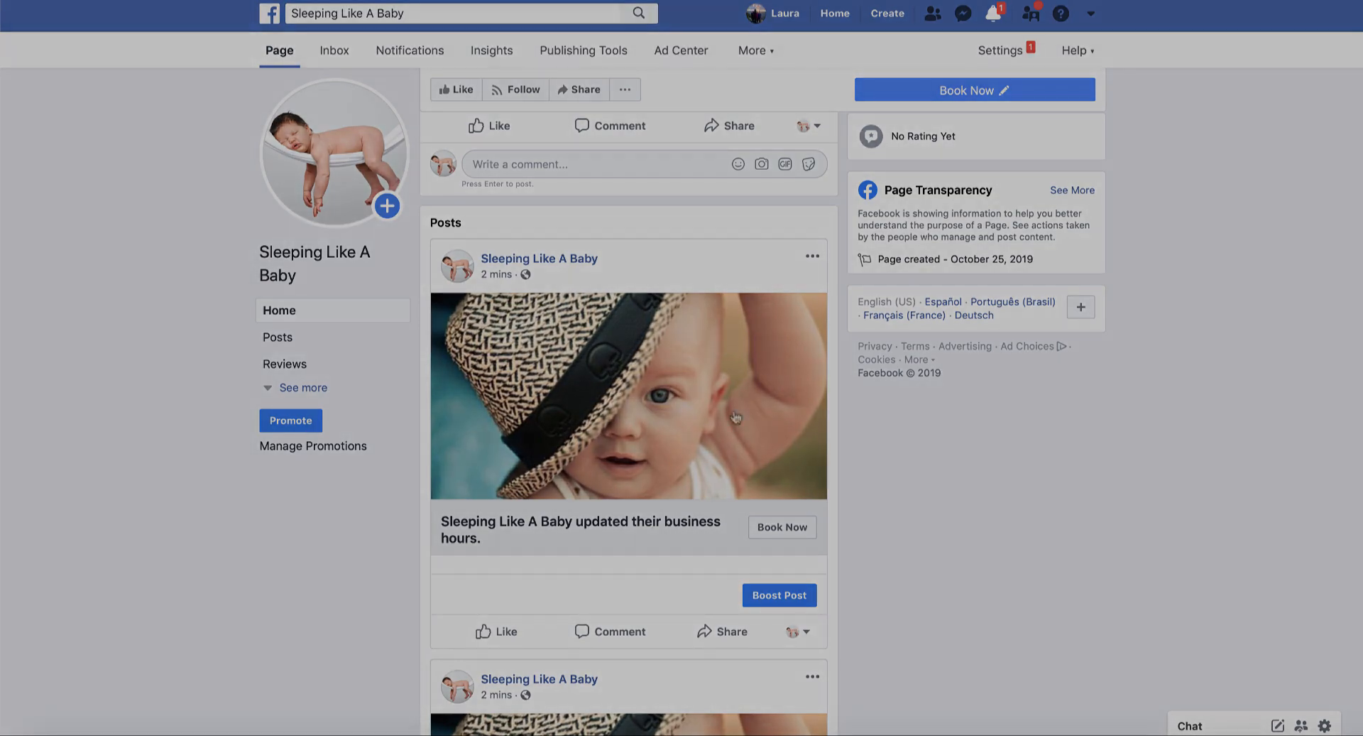
pyautogui.click(811, 257)
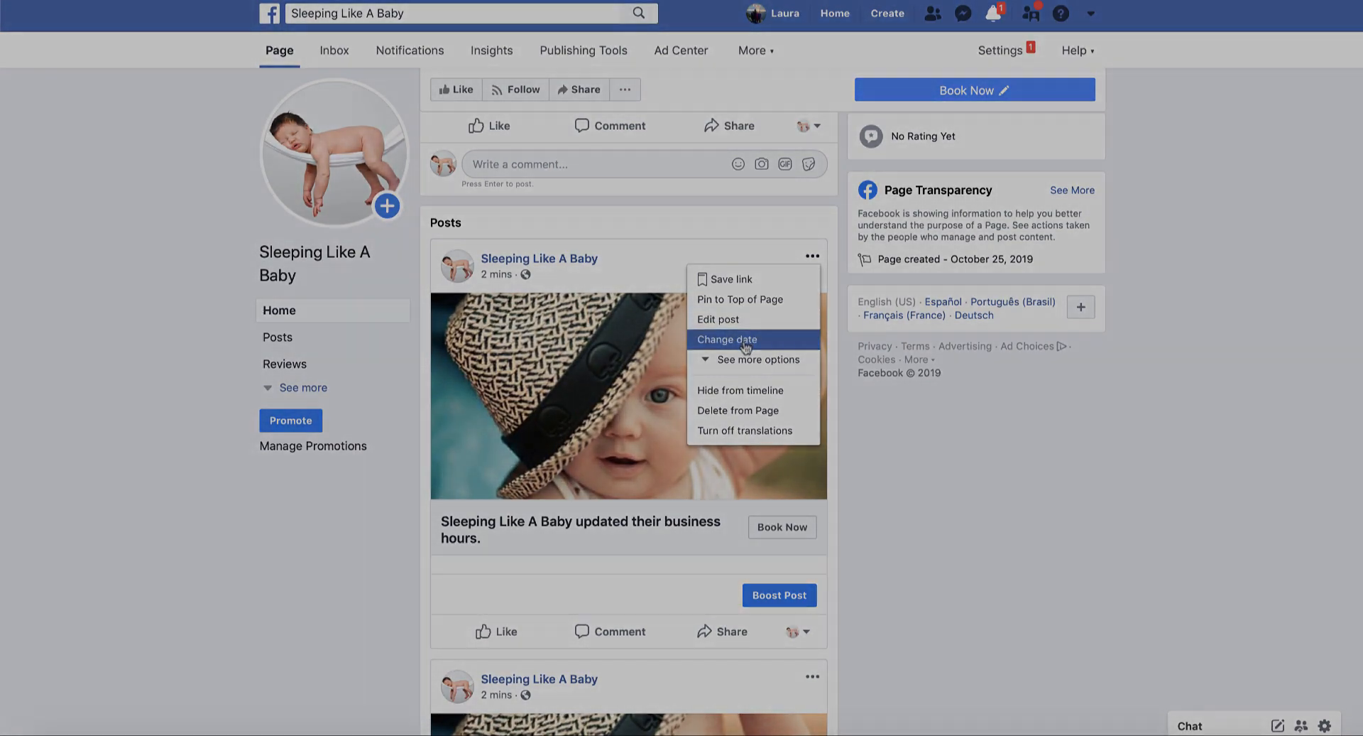
pyautogui.click(744, 419)
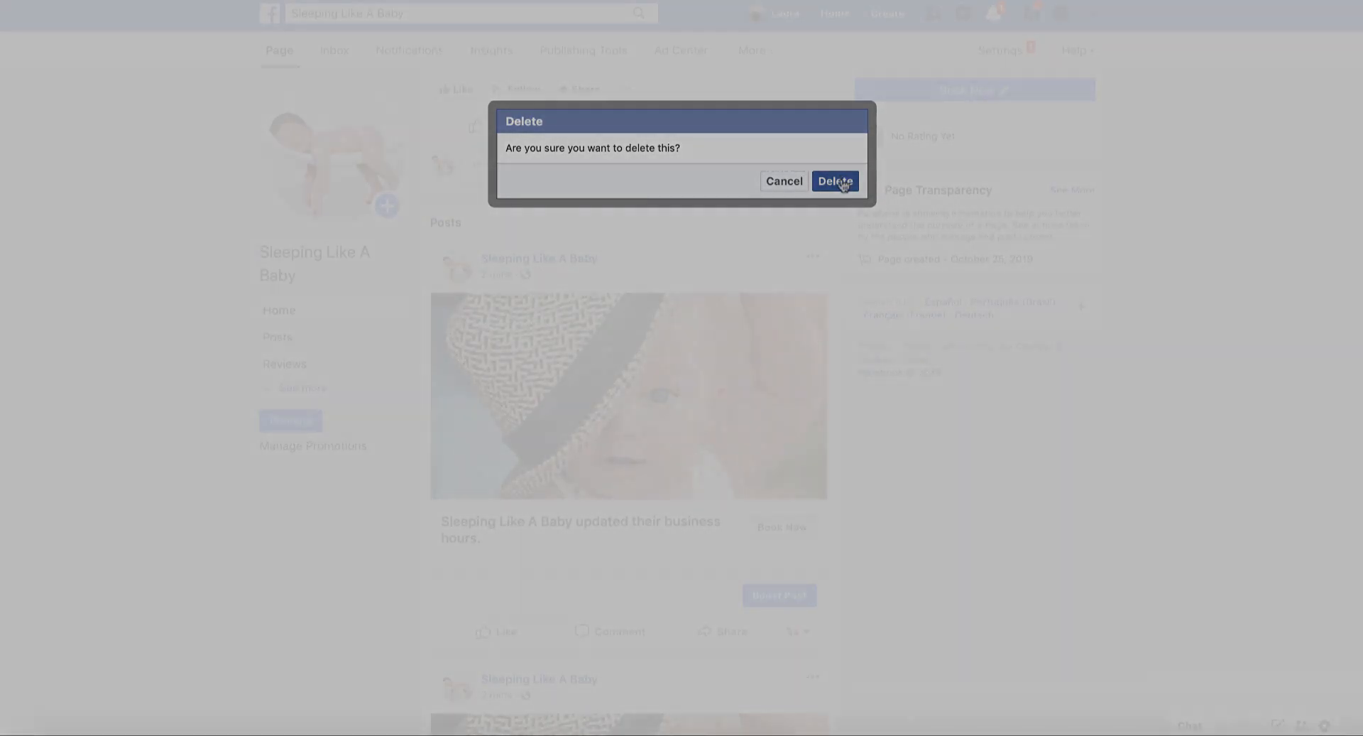
pyautogui.click(843, 181)
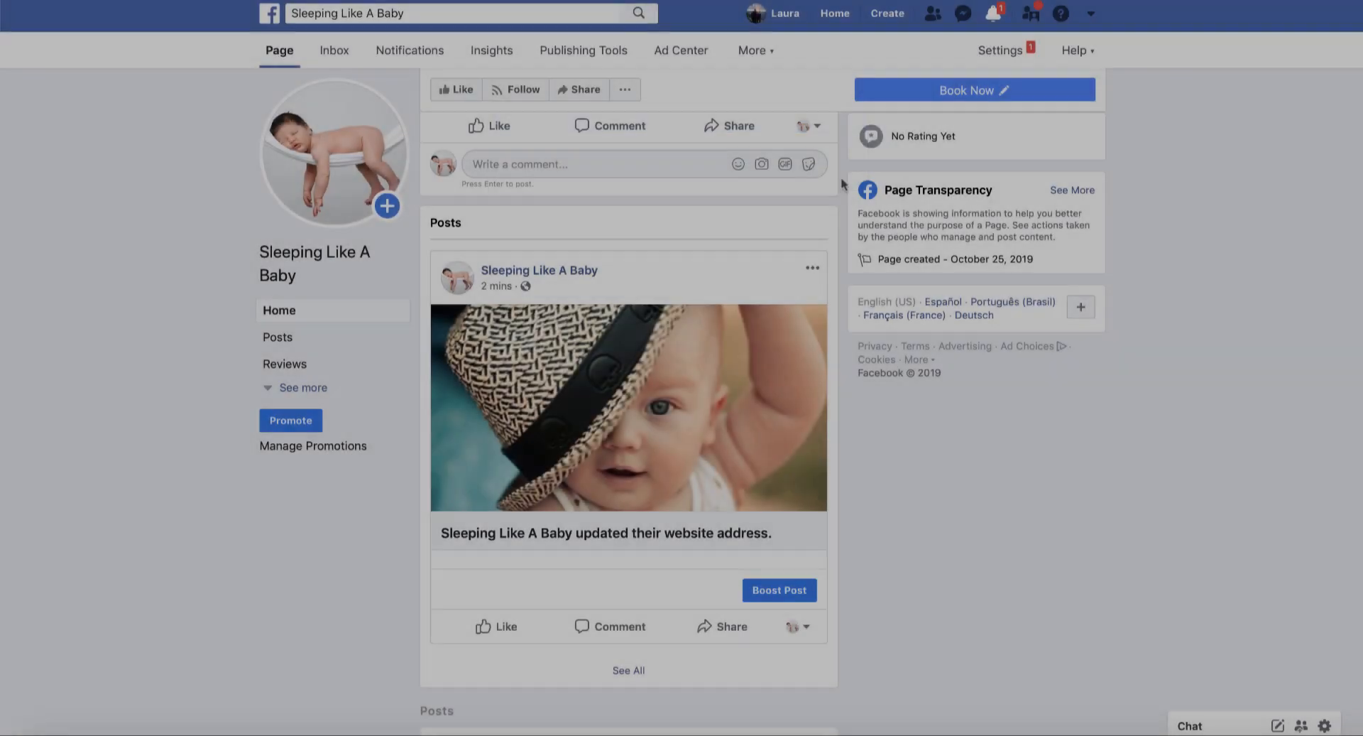
# Delete the automatic post about the updated website address from the page.
pyautogui.click(810, 272)
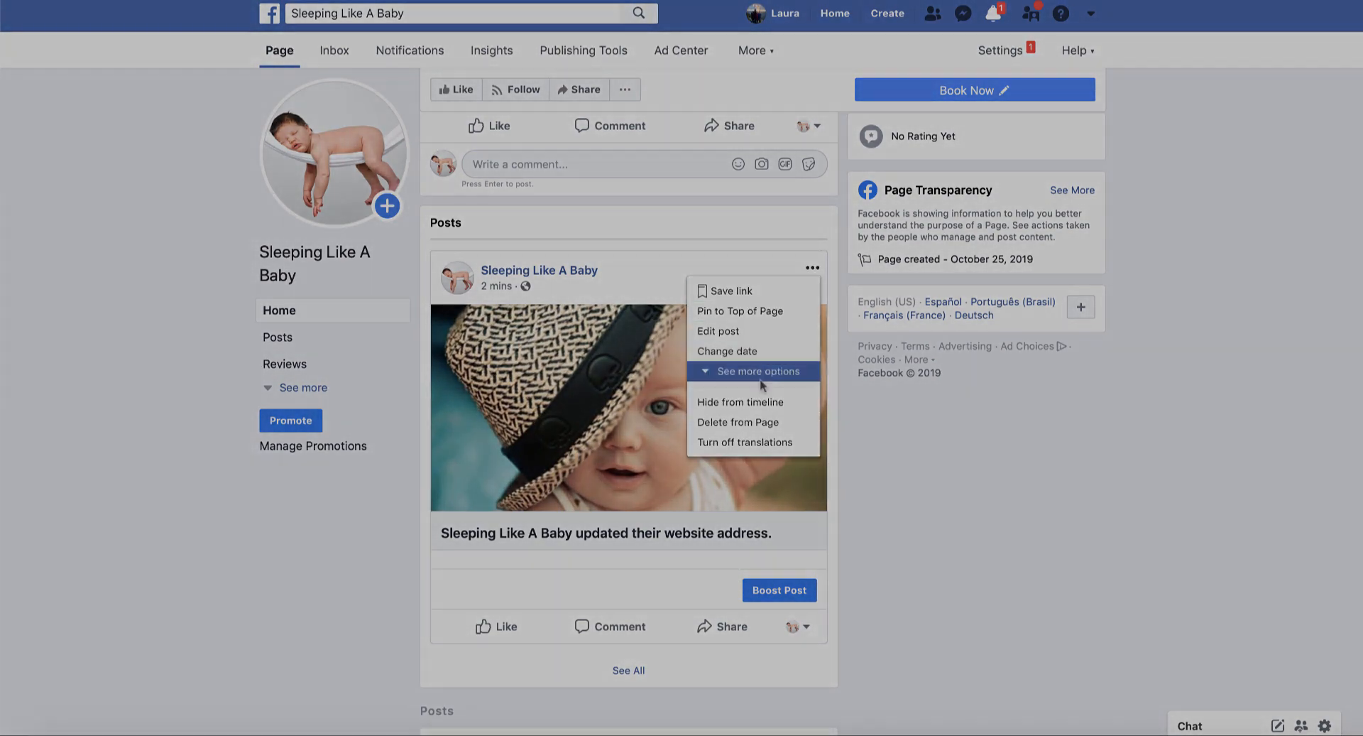
pyautogui.click(760, 419)
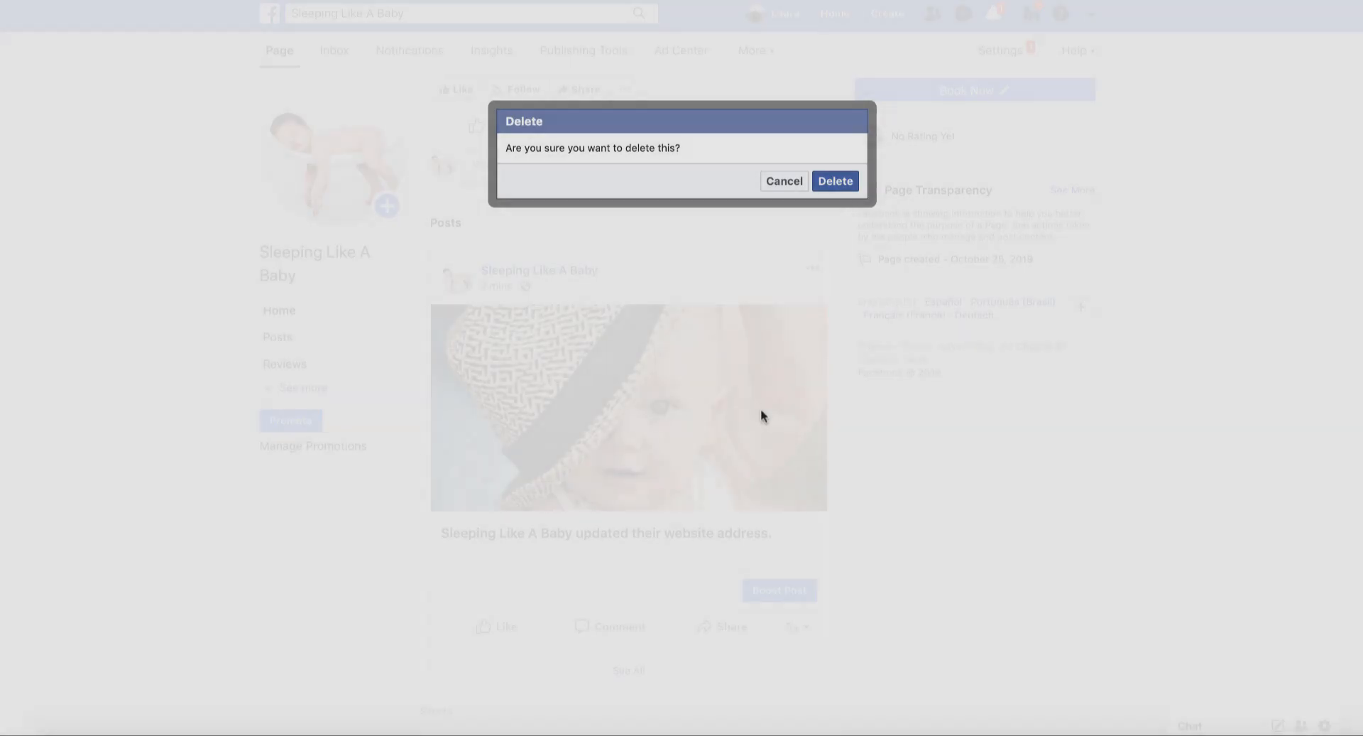
pyautogui.click(842, 185)
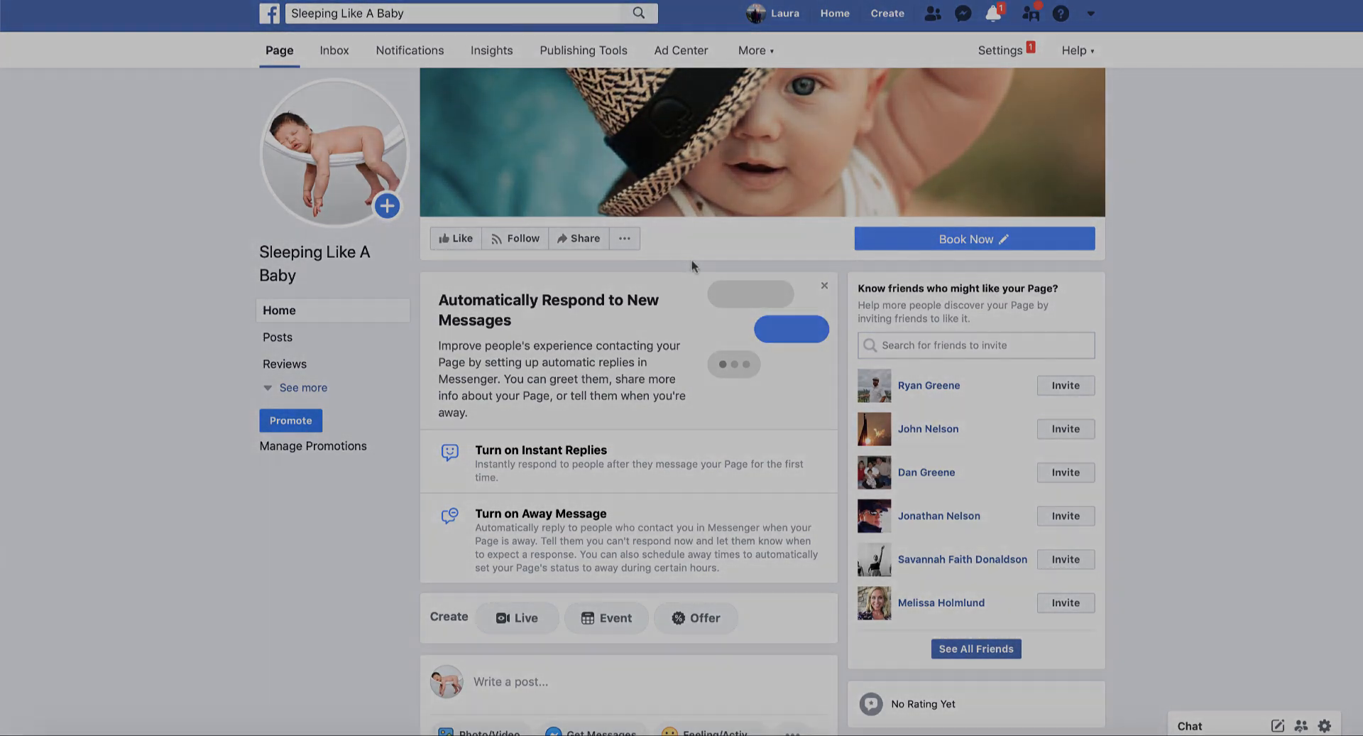
# Expand the page's list of sections to show the additional ones.
pyautogui.click(302, 391)
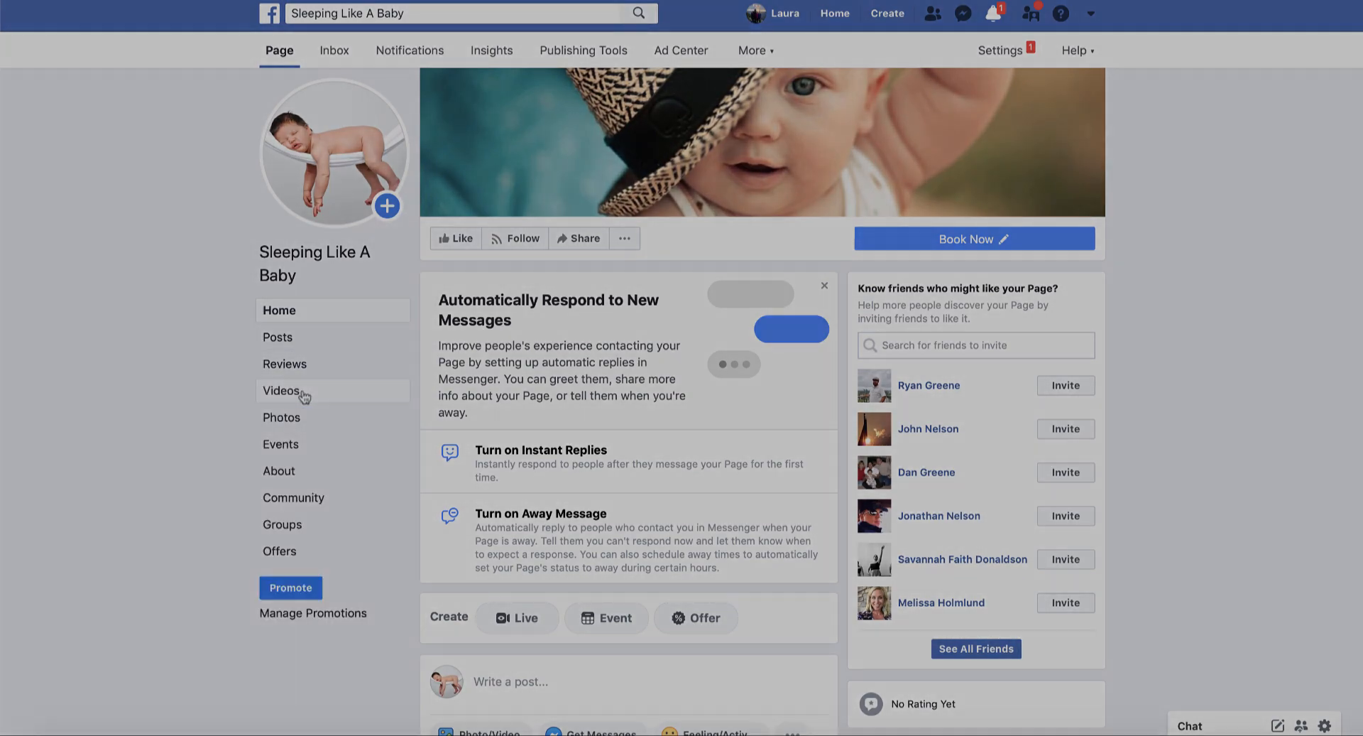